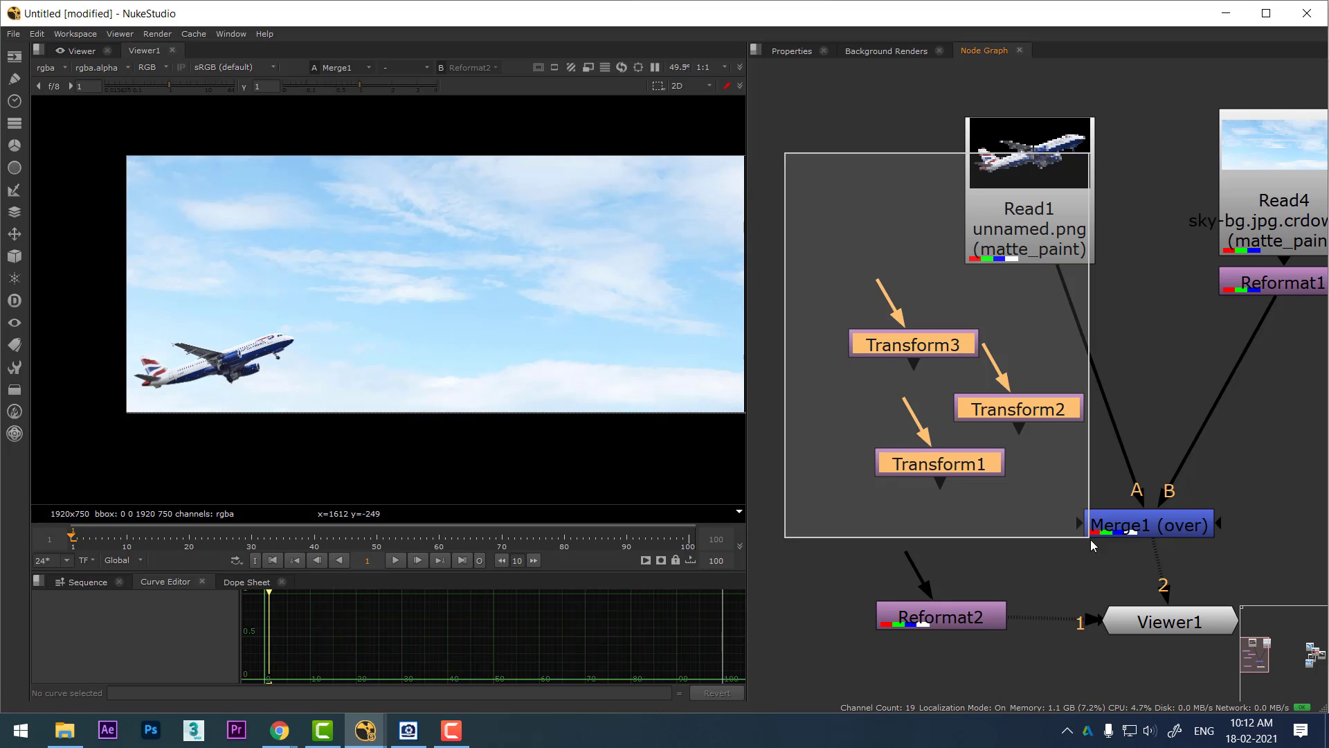
# Move the three loose Transform nodes away from Read1, and shift Read4 and Reformat1 farther right in the node graph.
pyautogui.moveTo(1017, 409); pyautogui.dragTo(921, 434)
pyautogui.moveTo(921, 434); pyautogui.dragTo(995, 340, button='middle')
pyautogui.click(921, 229)
pyautogui.moveTo(1162, 251); pyautogui.dragTo(1187, 247)
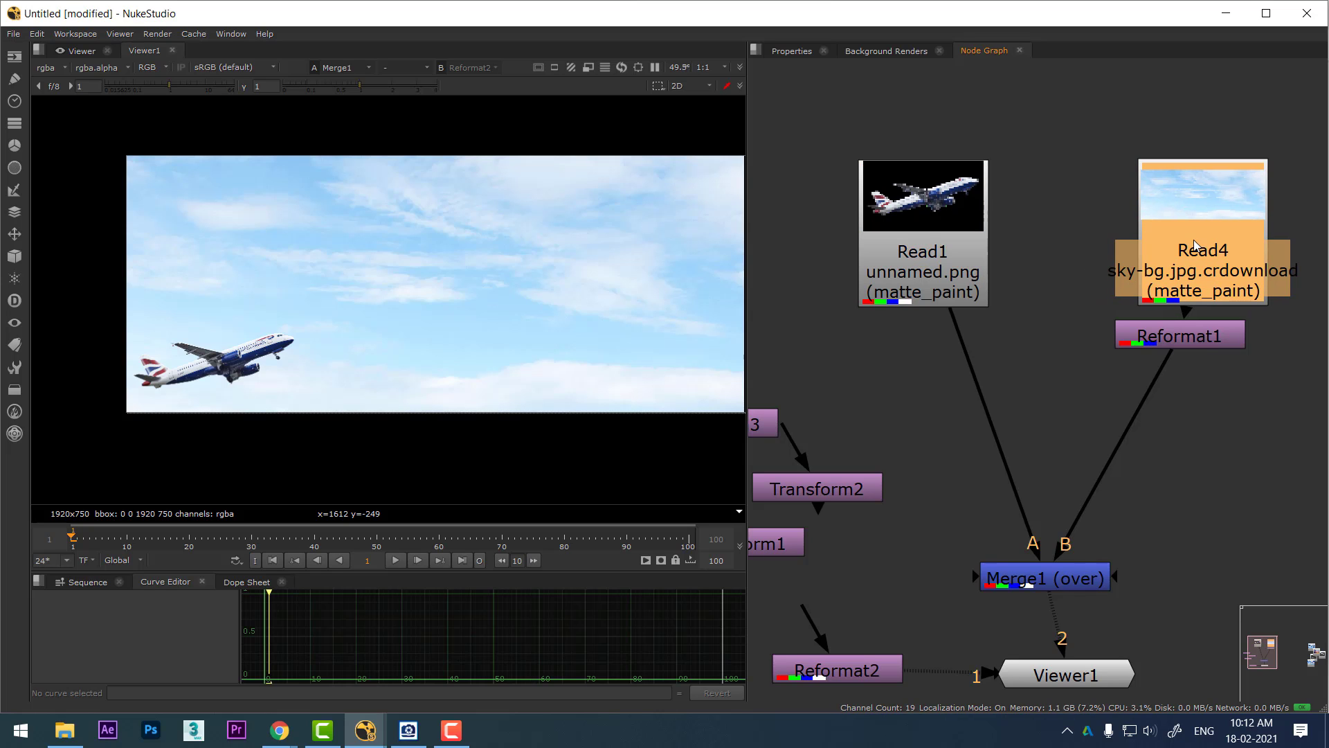
pyautogui.moveTo(1188, 341); pyautogui.dragTo(1224, 338)
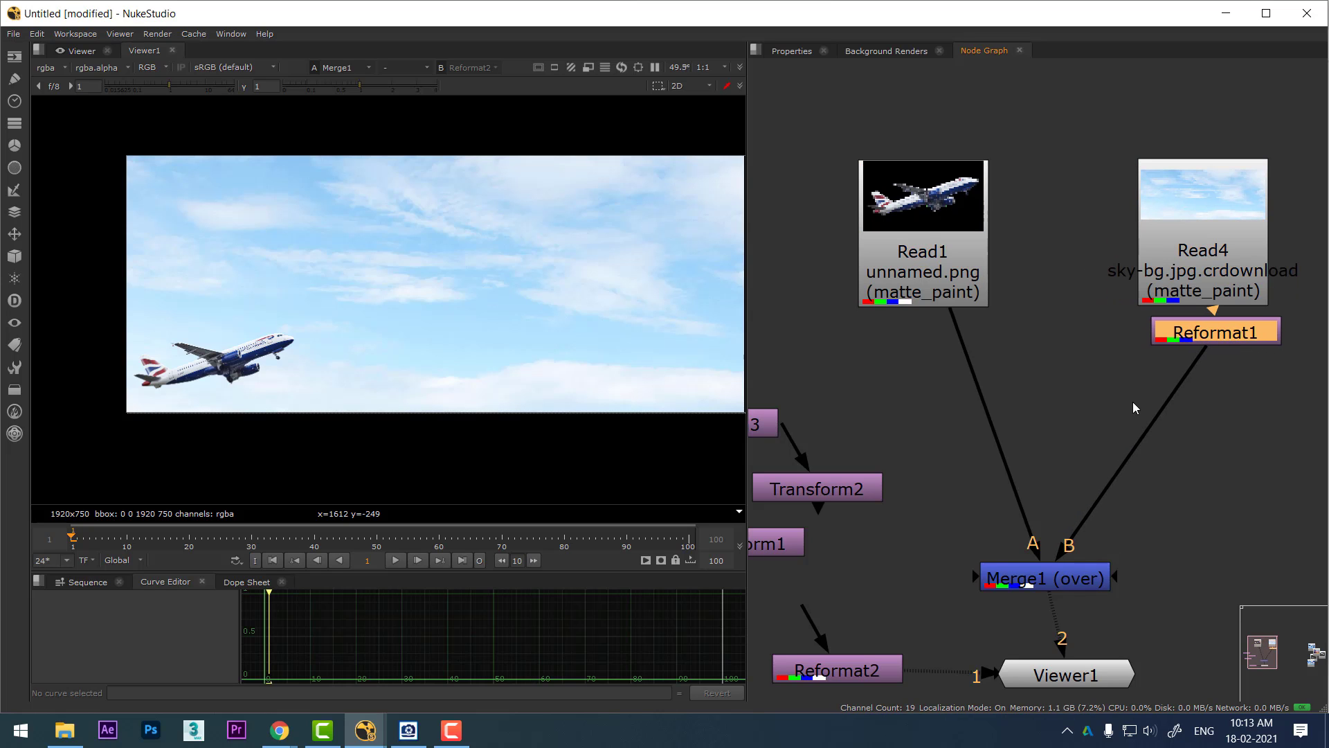
# Select Transform1, Transform2 and Transform3 together and move them well clear of the airplane and sky branches, then nudge Read1 upward.
pyautogui.moveTo(1015, 468); pyautogui.dragTo(1133, 370, button='middle')
pyautogui.moveTo(796, 228); pyautogui.dragTo(1035, 661)
pyautogui.moveTo(1016, 188); pyautogui.dragTo(756, 694)
pyautogui.moveTo(972, 505); pyautogui.dragTo(1023, 490, button='middle')
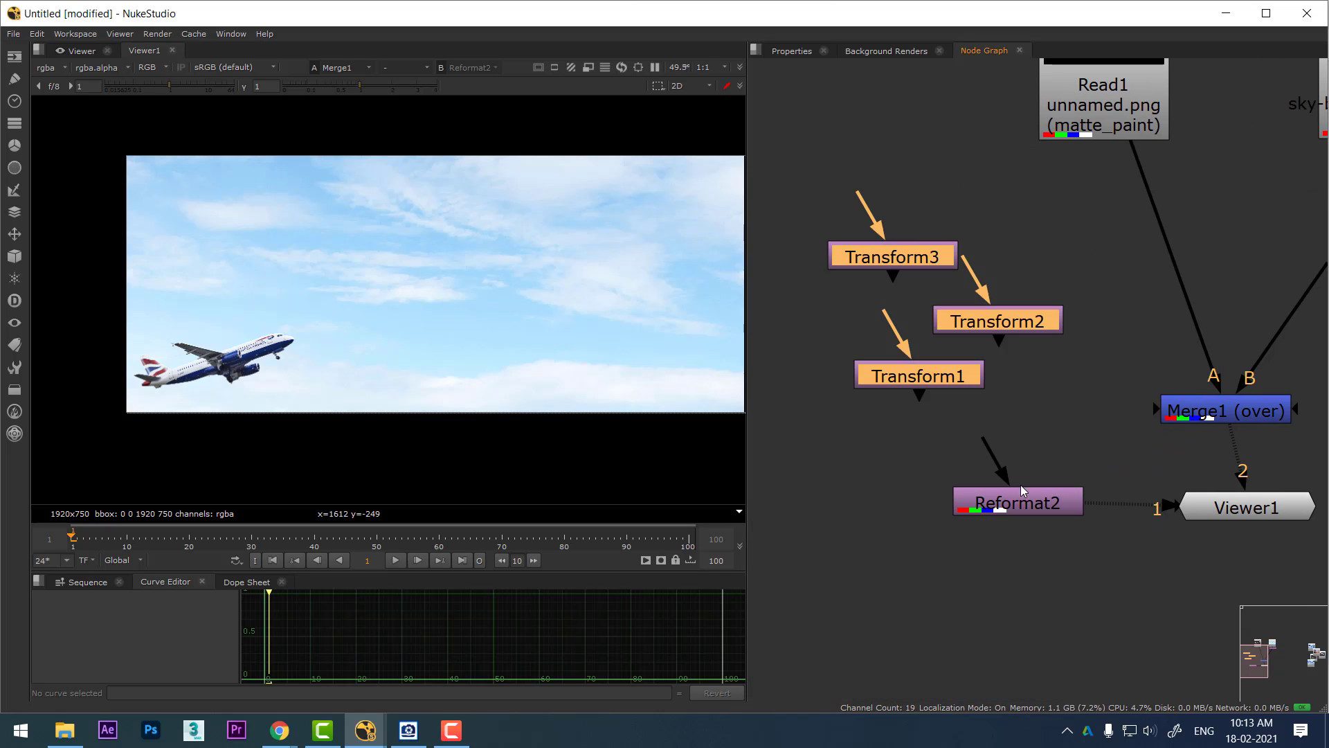
pyautogui.moveTo(960, 328); pyautogui.dragTo(788, 337)
pyautogui.moveTo(1053, 326); pyautogui.dragTo(924, 396, button='middle')
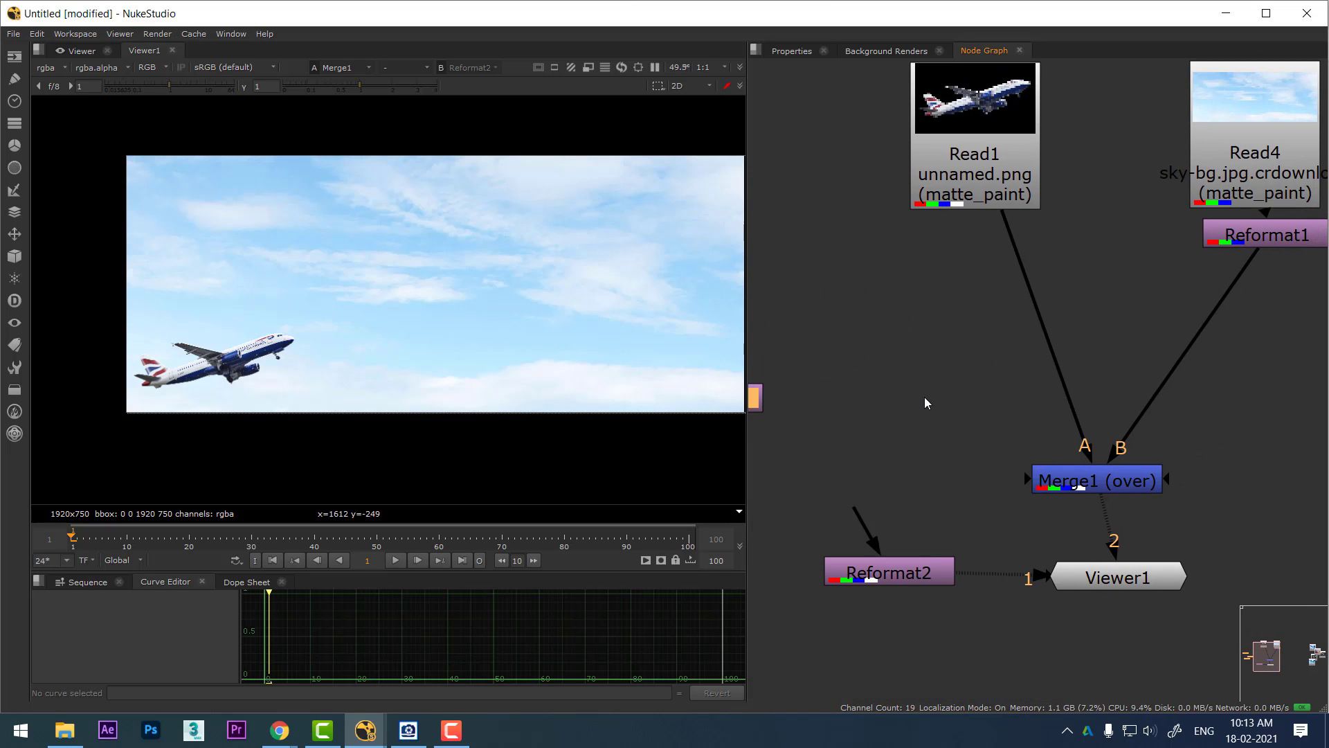
pyautogui.moveTo(1035, 175); pyautogui.dragTo(1034, 161)
pyautogui.moveTo(986, 111); pyautogui.dragTo(998, 171, button='middle')
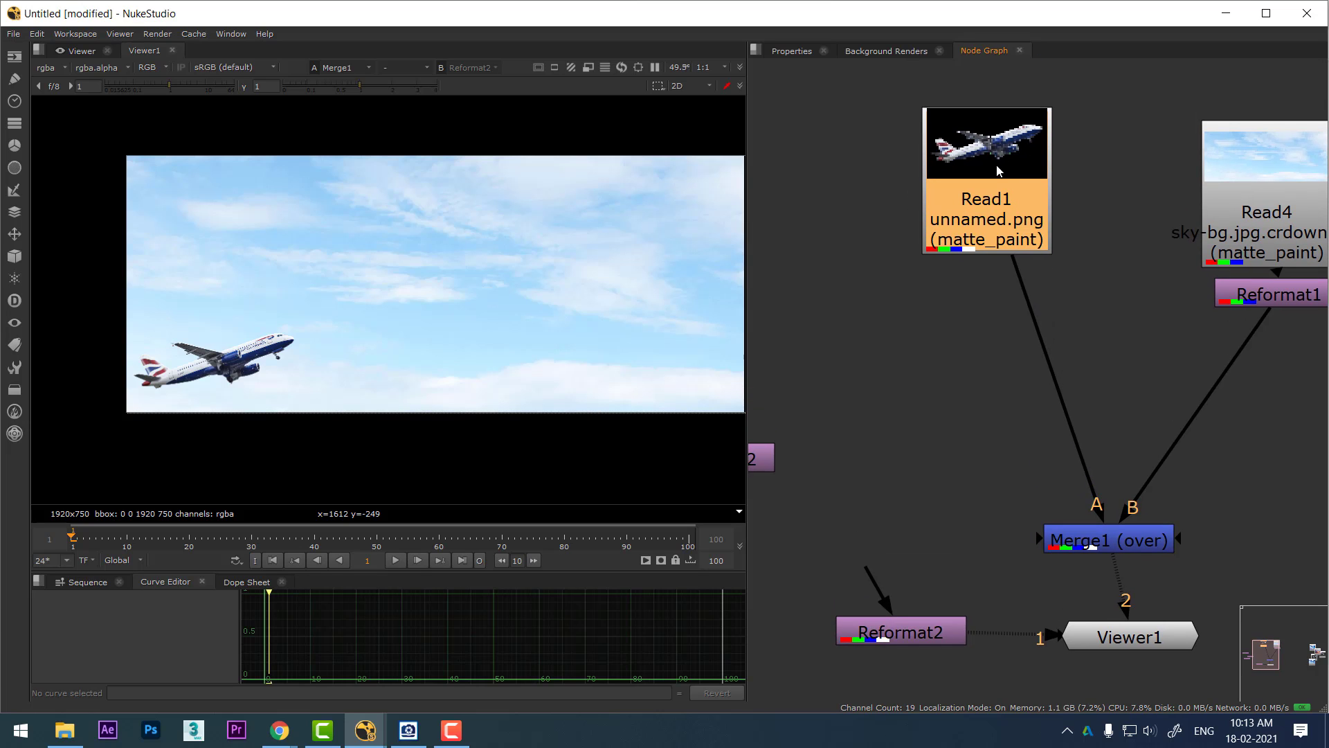
# Insert a Dot node on each connection feeding the A and B inputs of Merge1.
pyautogui.press('ctrl')
pyautogui.keyDown('ctrl'); pyautogui.moveTo(1057, 391); pyautogui.dragTo(998, 460); pyautogui.keyUp('ctrl')
pyautogui.keyDown('ctrl'); pyautogui.moveTo(1194, 415); pyautogui.dragTo(1259, 469); pyautogui.keyUp('ctrl')
# Move Read4 and Reformat1 closer to Read1, and place the B-input dot beneath Reformat1.
pyautogui.moveTo(1194, 220); pyautogui.dragTo(1125, 264, button='middle')
pyautogui.moveTo(1101, 91); pyautogui.dragTo(1286, 386)
pyautogui.moveTo(1201, 261); pyautogui.dragTo(1115, 241)
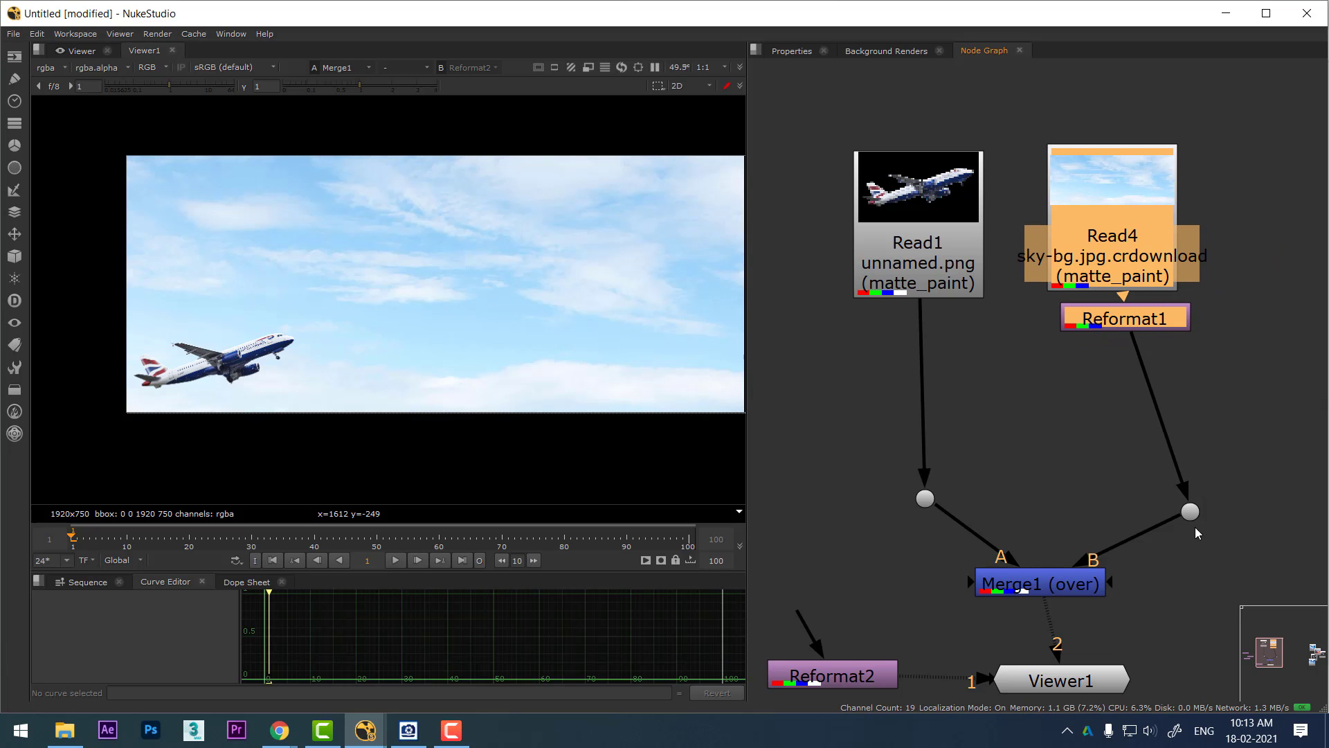
pyautogui.moveTo(1190, 513); pyautogui.dragTo(1135, 511)
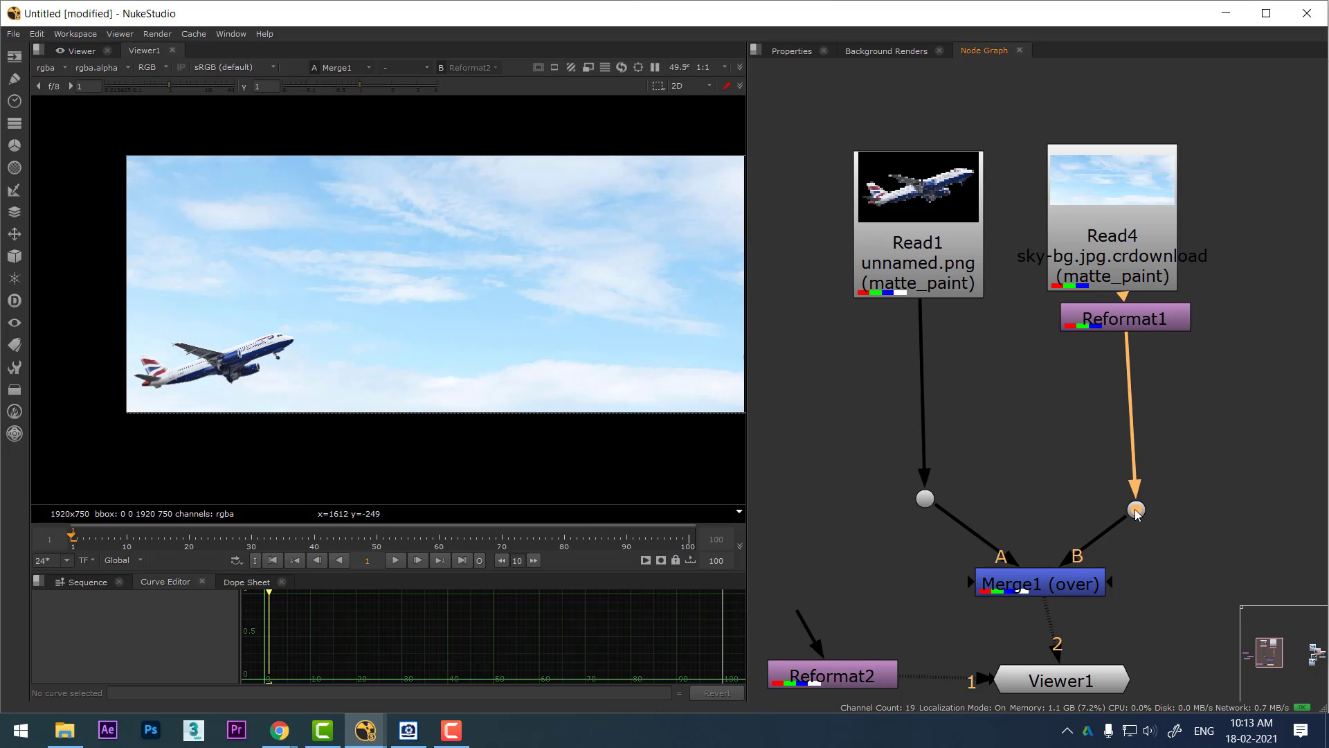
# Move Merge1 up between the two dots and place Viewer1 directly beneath it.
pyautogui.moveTo(1069, 589); pyautogui.dragTo(1065, 513)
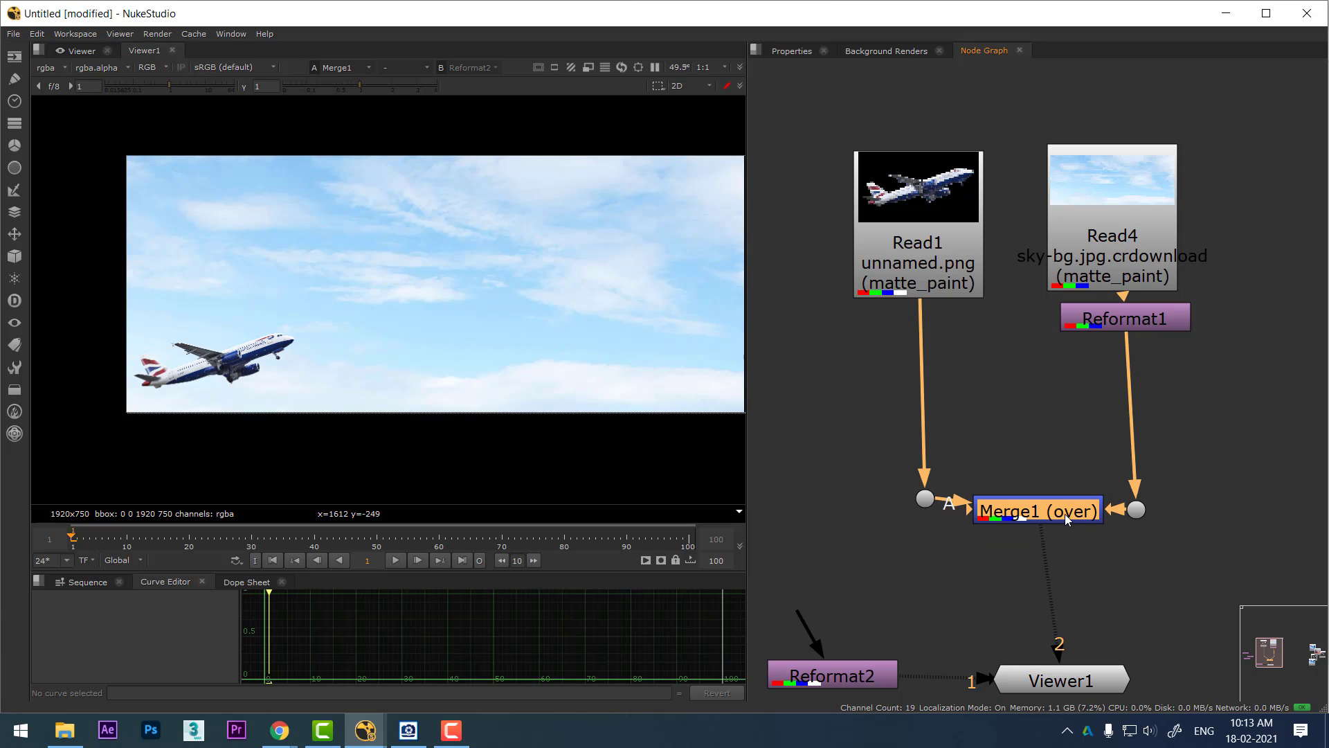
pyautogui.scroll(-3, 1074, 575)
pyautogui.click(1061, 593)
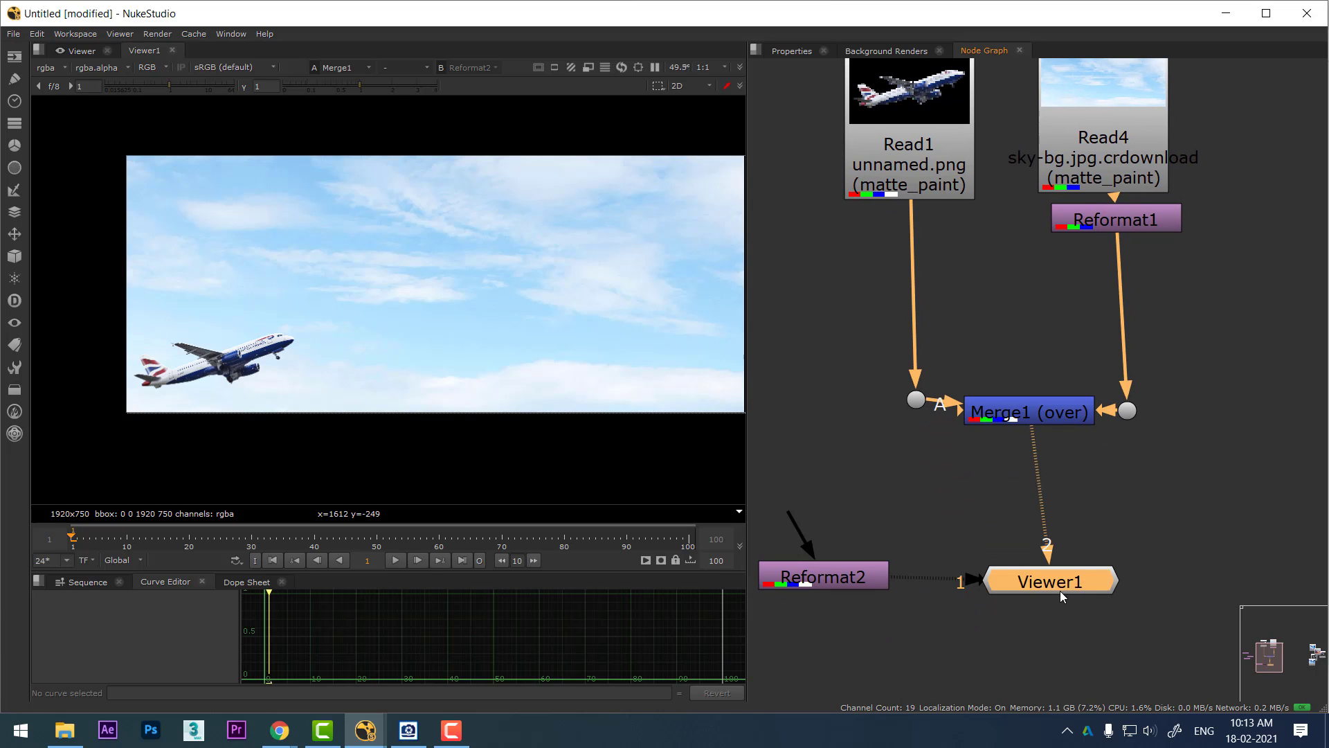
pyautogui.moveTo(1071, 587); pyautogui.dragTo(1048, 579)
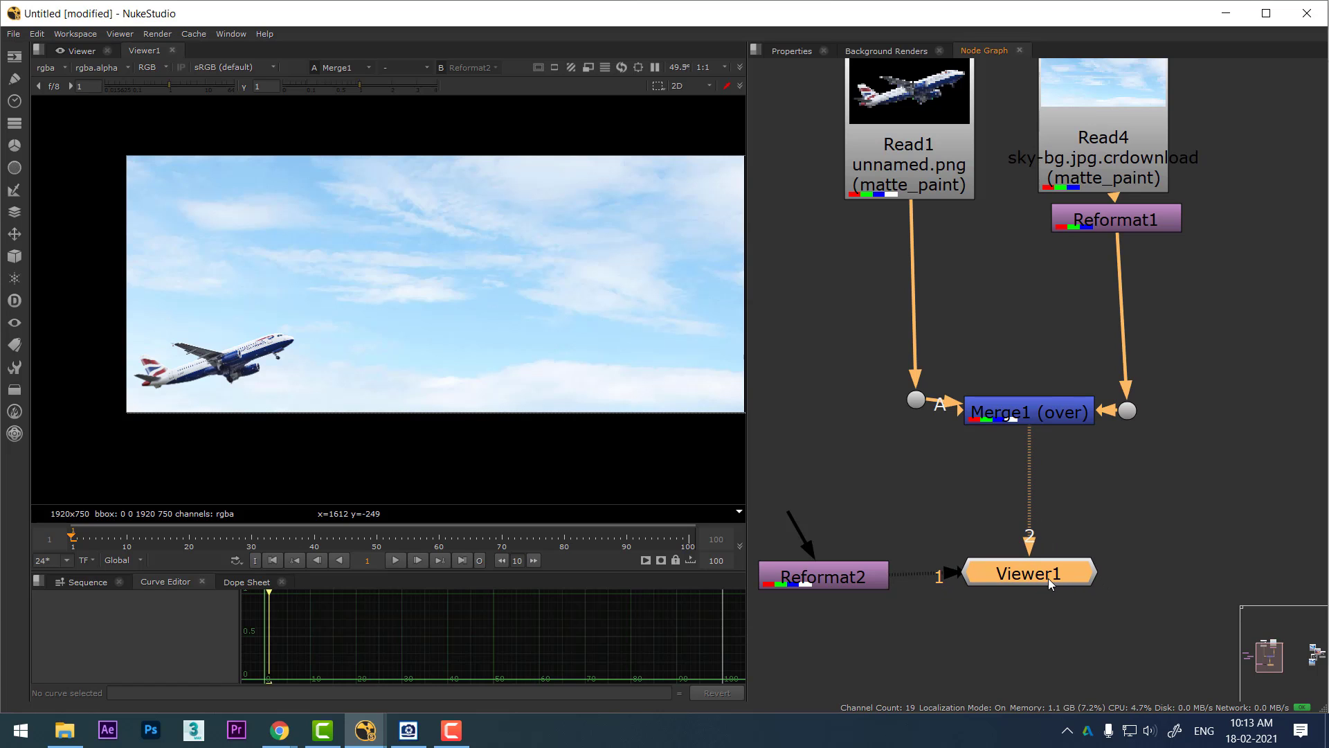
pyautogui.moveTo(1106, 235); pyautogui.dragTo(1103, 354, button='middle')
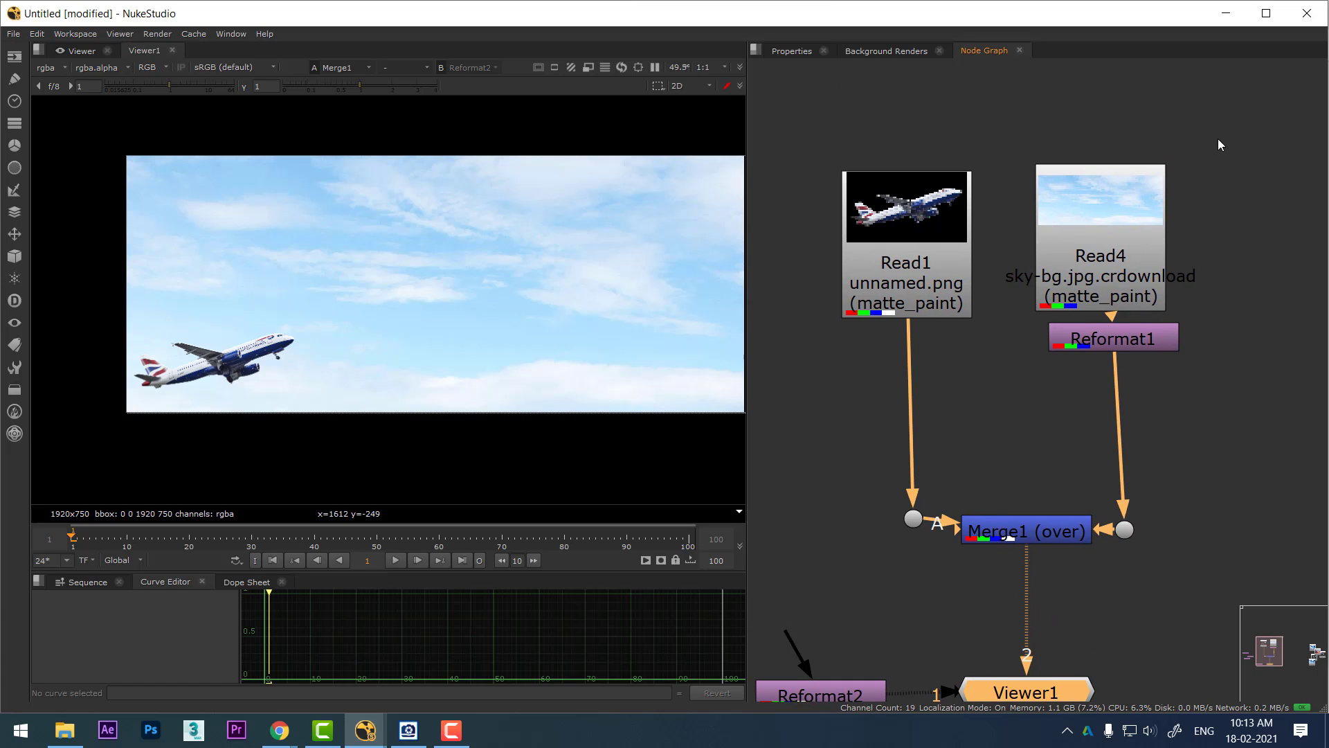
# Fine-tune the position of Read4 with Reformat1 and line up both dots horizontally with Merge1.
pyautogui.moveTo(1218, 139); pyautogui.dragTo(1019, 380)
pyautogui.moveTo(1097, 261)
pyautogui.mouseDown()
pyautogui.moveTo(1103, 252)
pyautogui.moveTo(1086, 255)
pyautogui.moveTo(1111, 256)
pyautogui.moveTo(1094, 258)
pyautogui.mouseUp()
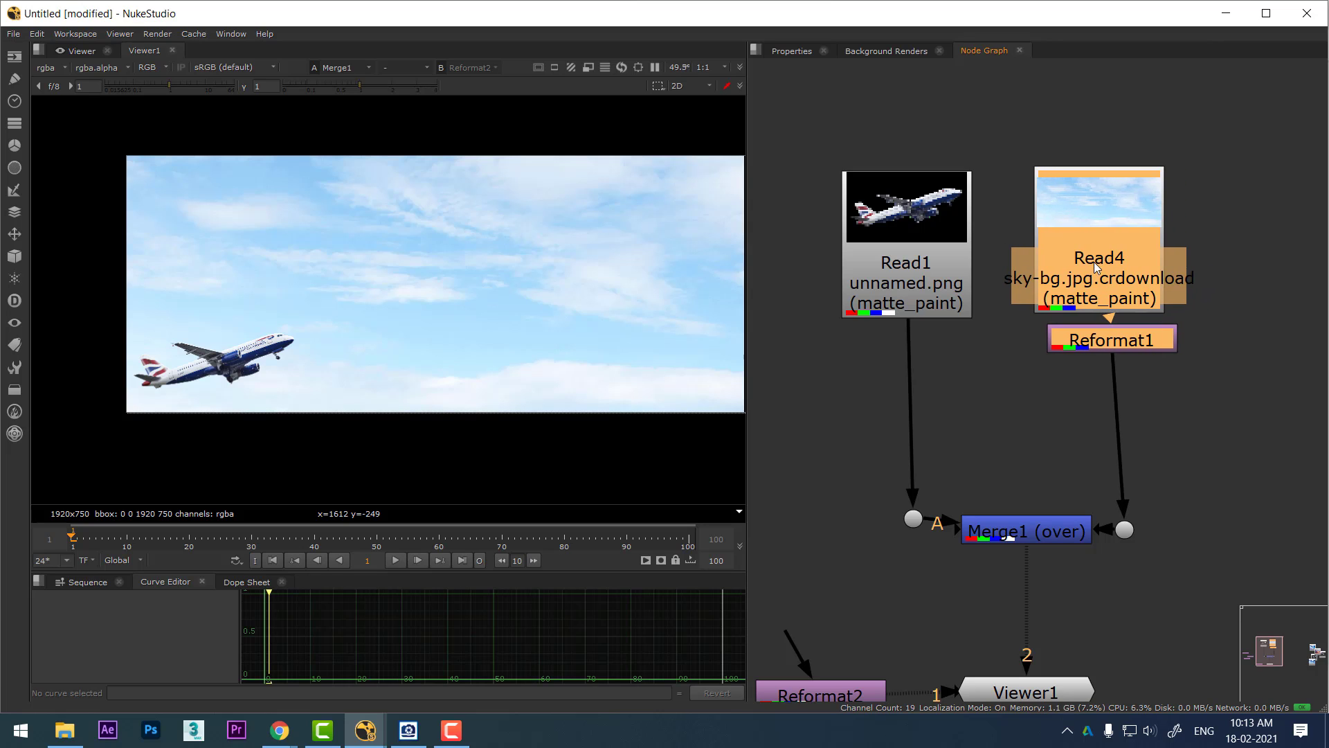
pyautogui.click(1126, 533)
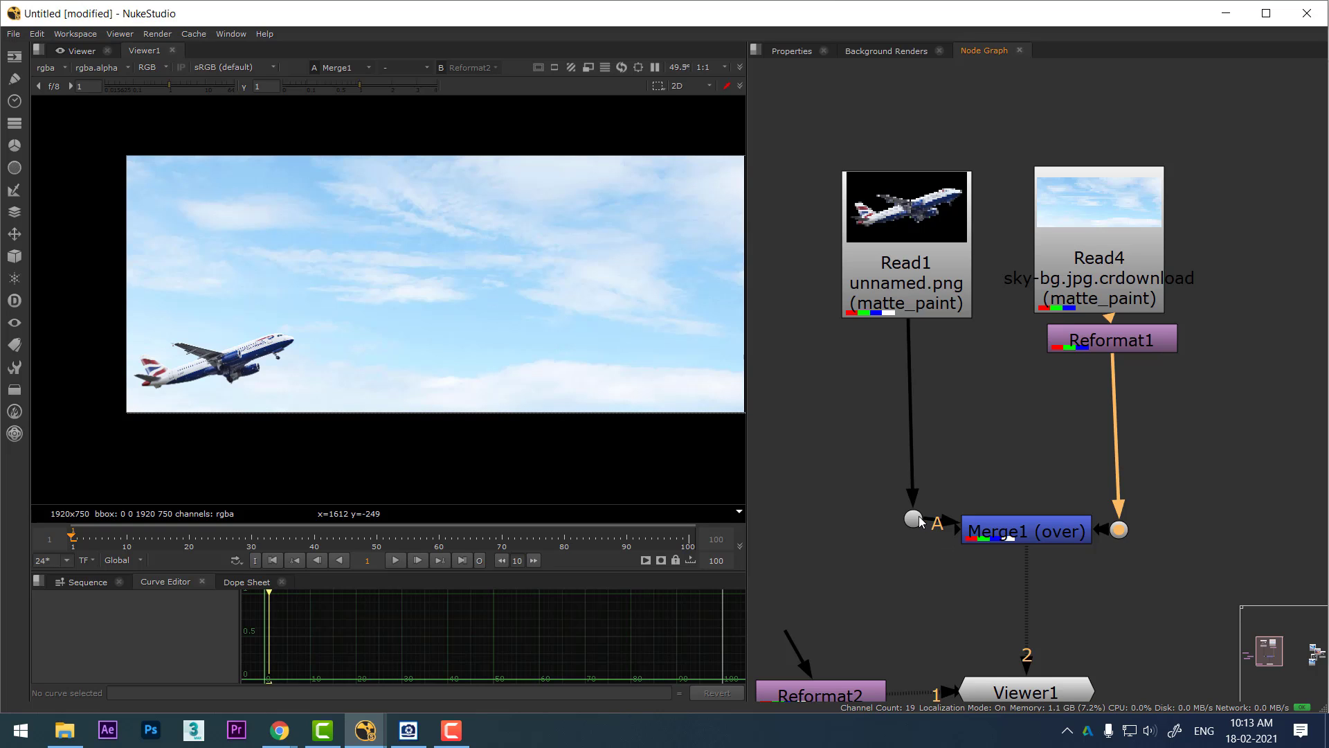
pyautogui.moveTo(915, 519); pyautogui.dragTo(917, 542)
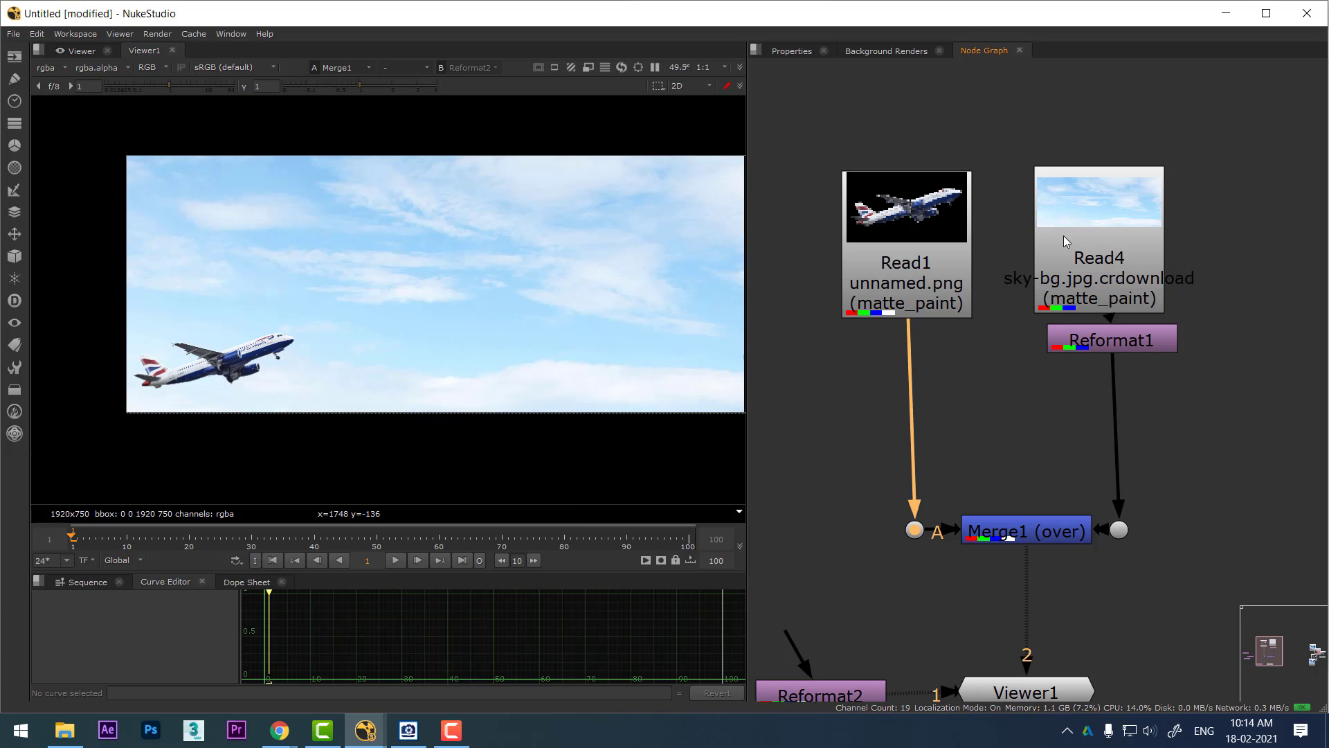
pyautogui.moveTo(942, 304); pyautogui.dragTo(965, 284, button='middle')
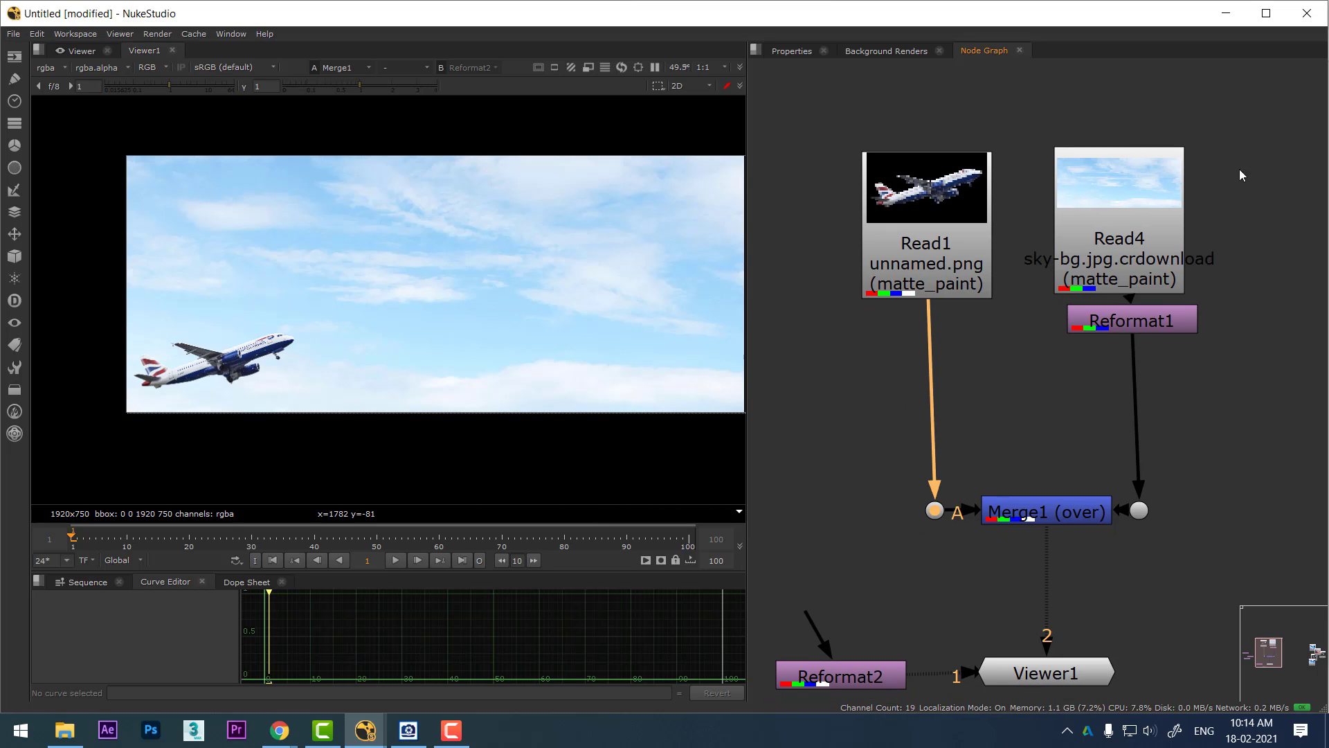
pyautogui.moveTo(969, 365); pyautogui.dragTo(983, 377, button='middle')
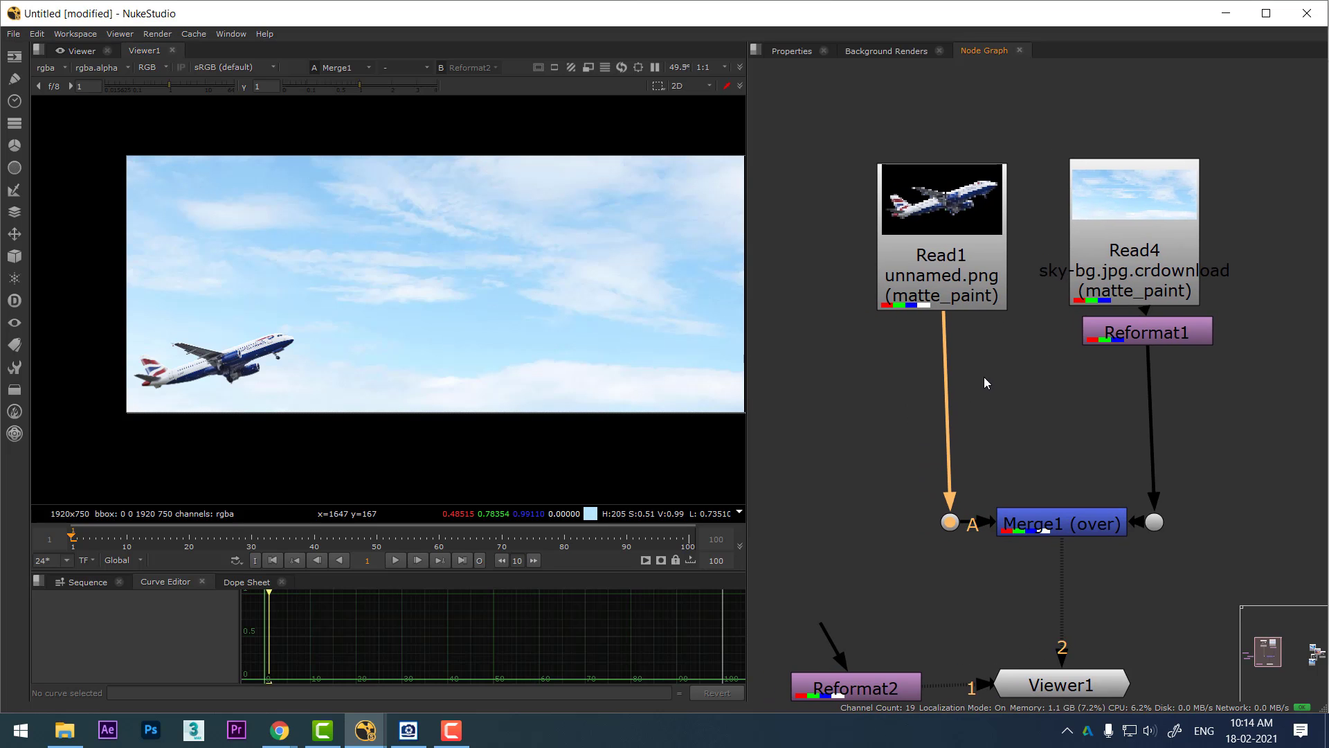
# Inspect the composite's red, green and blue channels one at a time in the viewer, ending on the full RGB display.
pyautogui.moveTo(190, 240); pyautogui.dragTo(233, 229, button='middle')
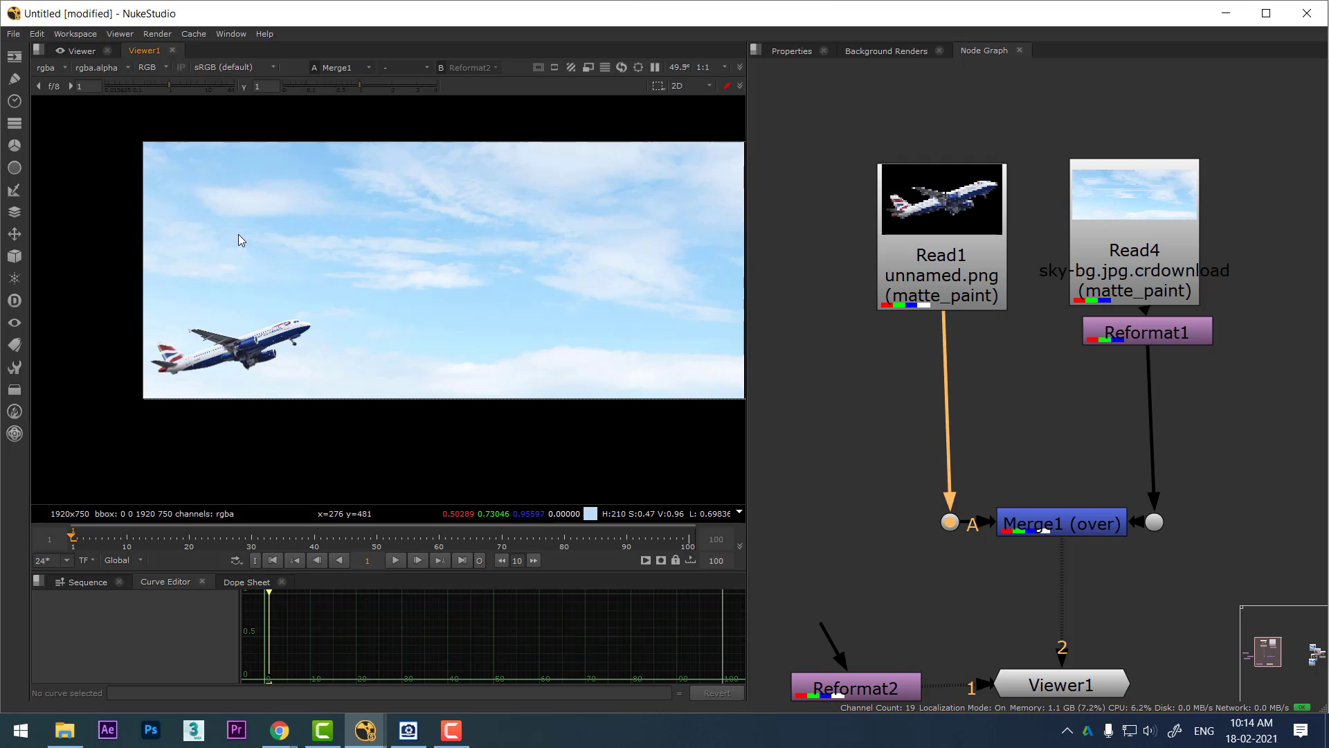
pyautogui.press('r')
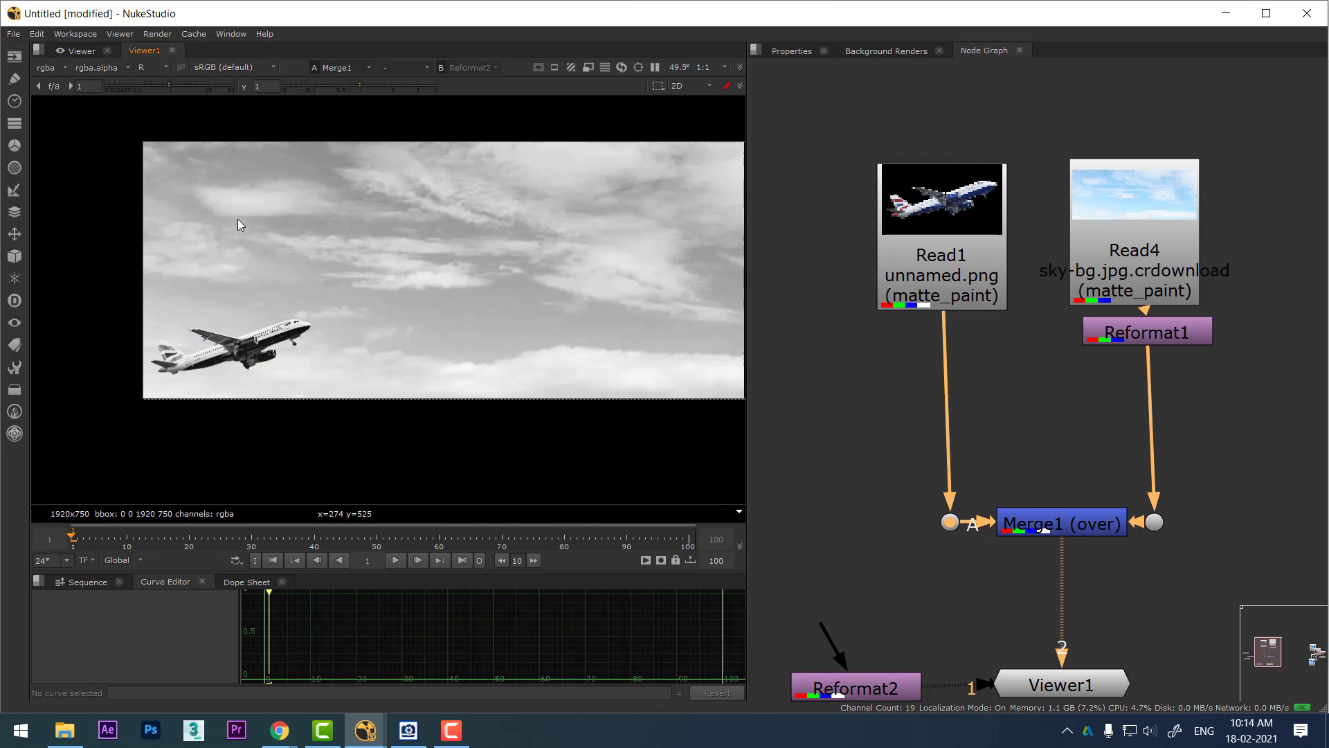
pyautogui.press('r')
pyautogui.press('g')
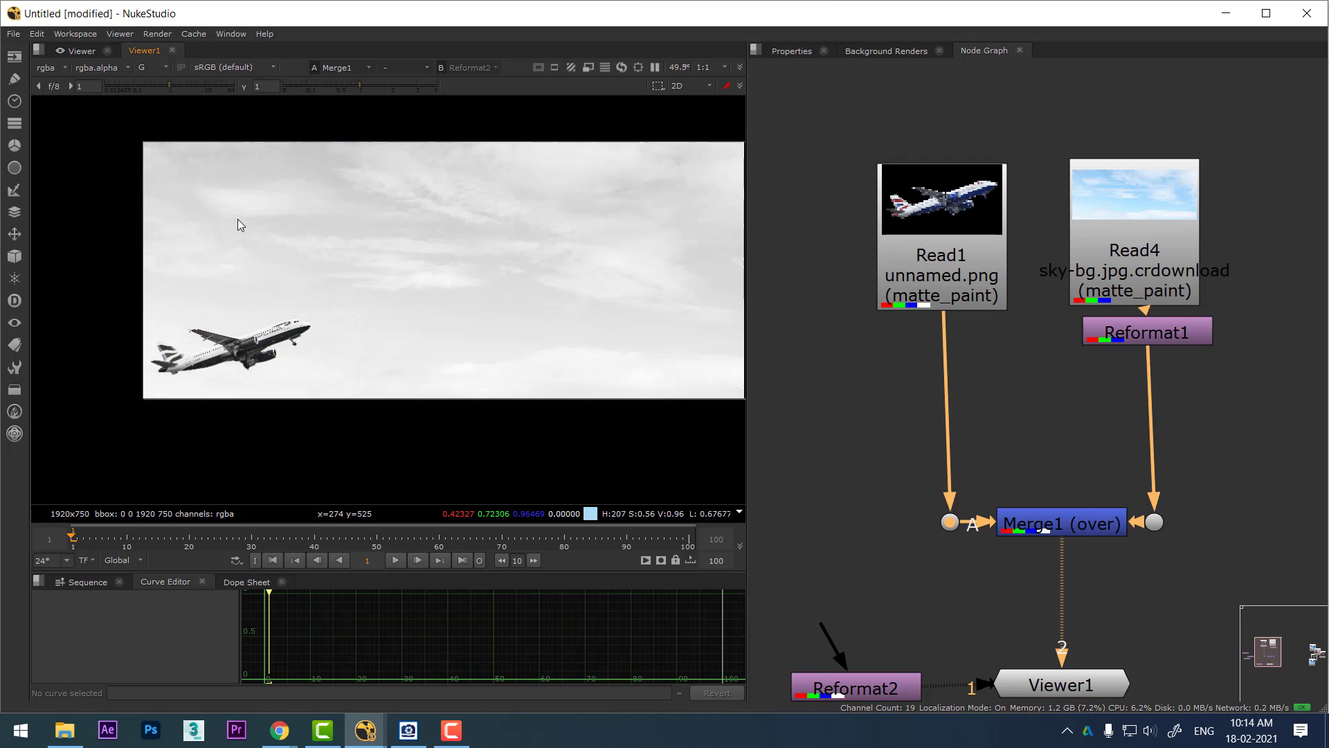
pyautogui.press('b')
pyautogui.press('b')
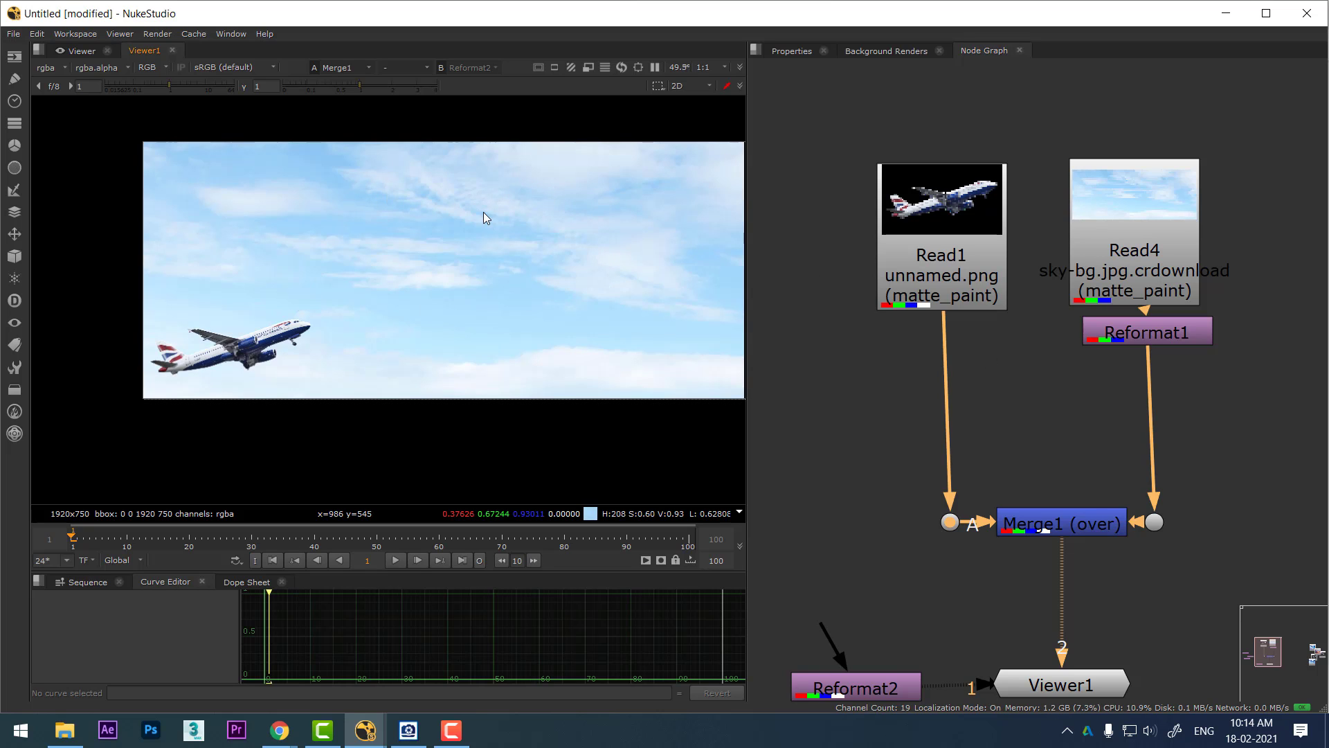
pyautogui.click(1057, 360)
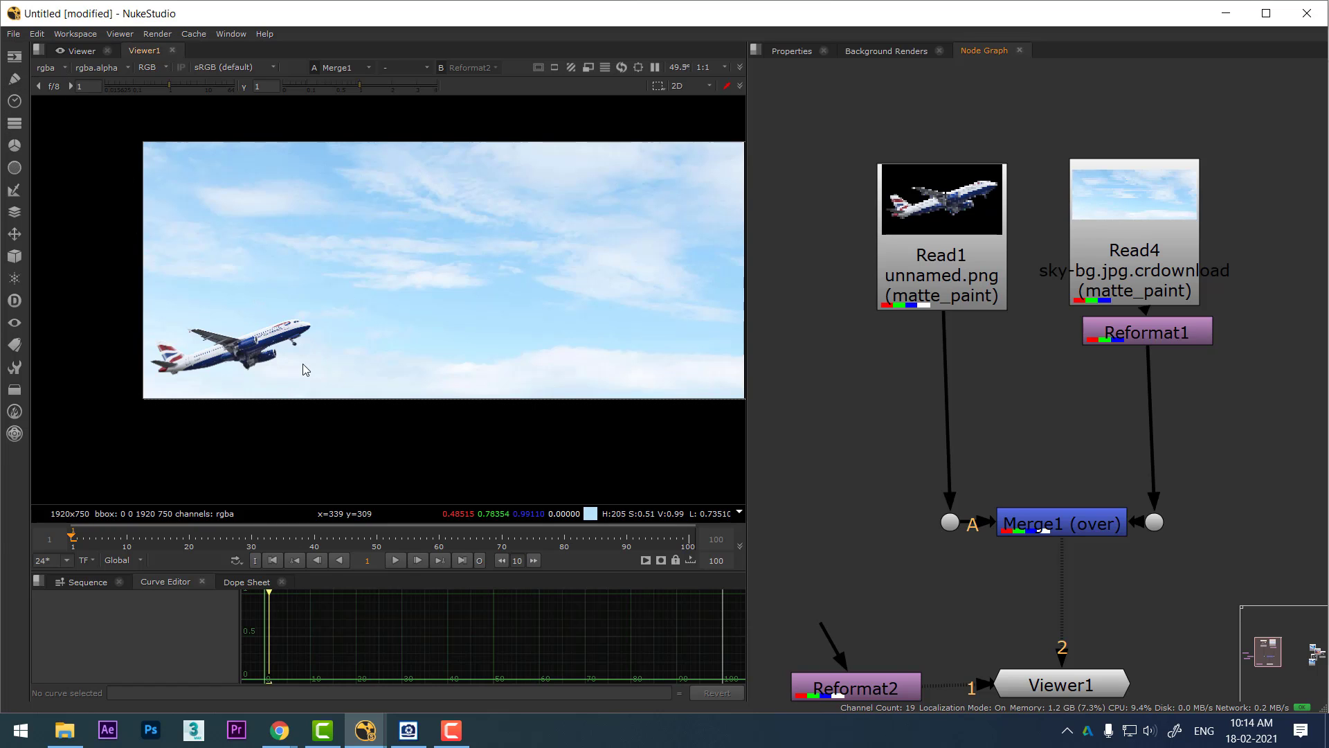
# Examine the Image nodes, the Read node's file browser and the node categories offered within the node graph.
pyautogui.click(13, 56)
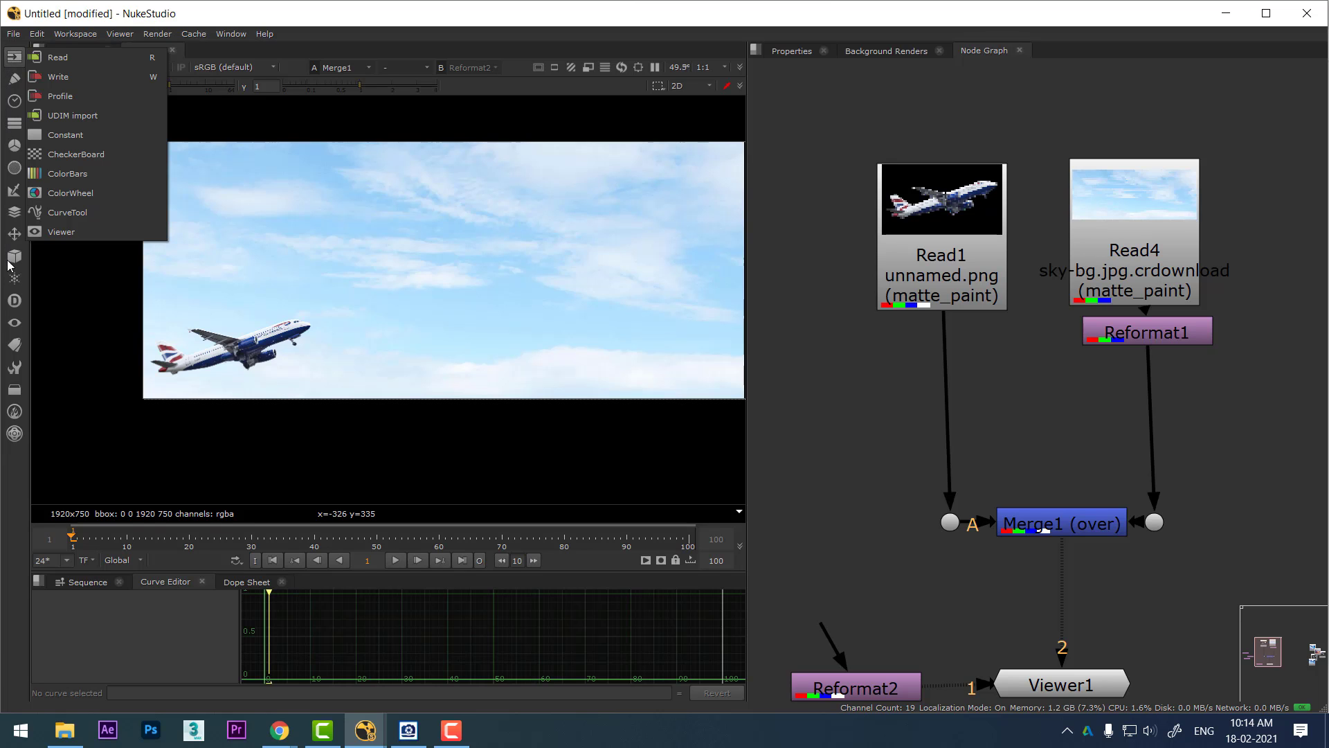
pyautogui.click(902, 367)
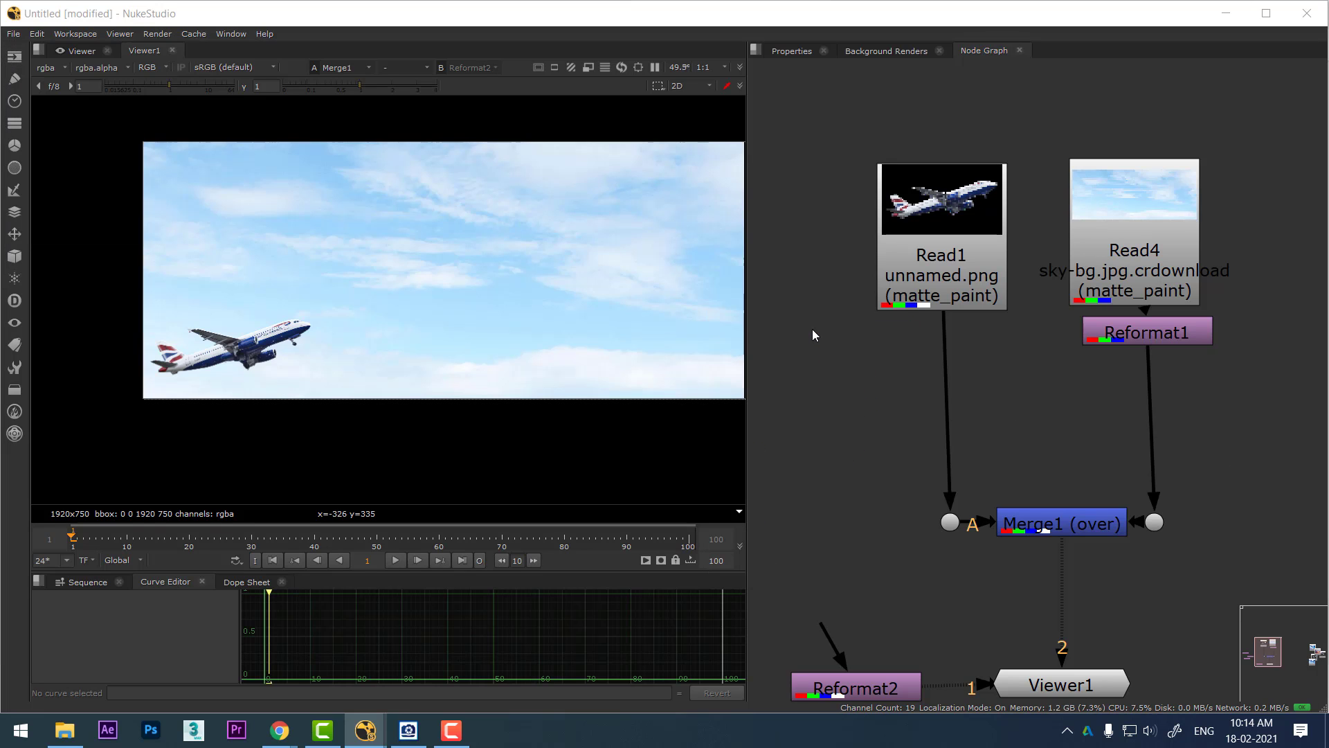
pyautogui.press('r')
pyautogui.click(909, 481)
pyautogui.rightClick(878, 352)
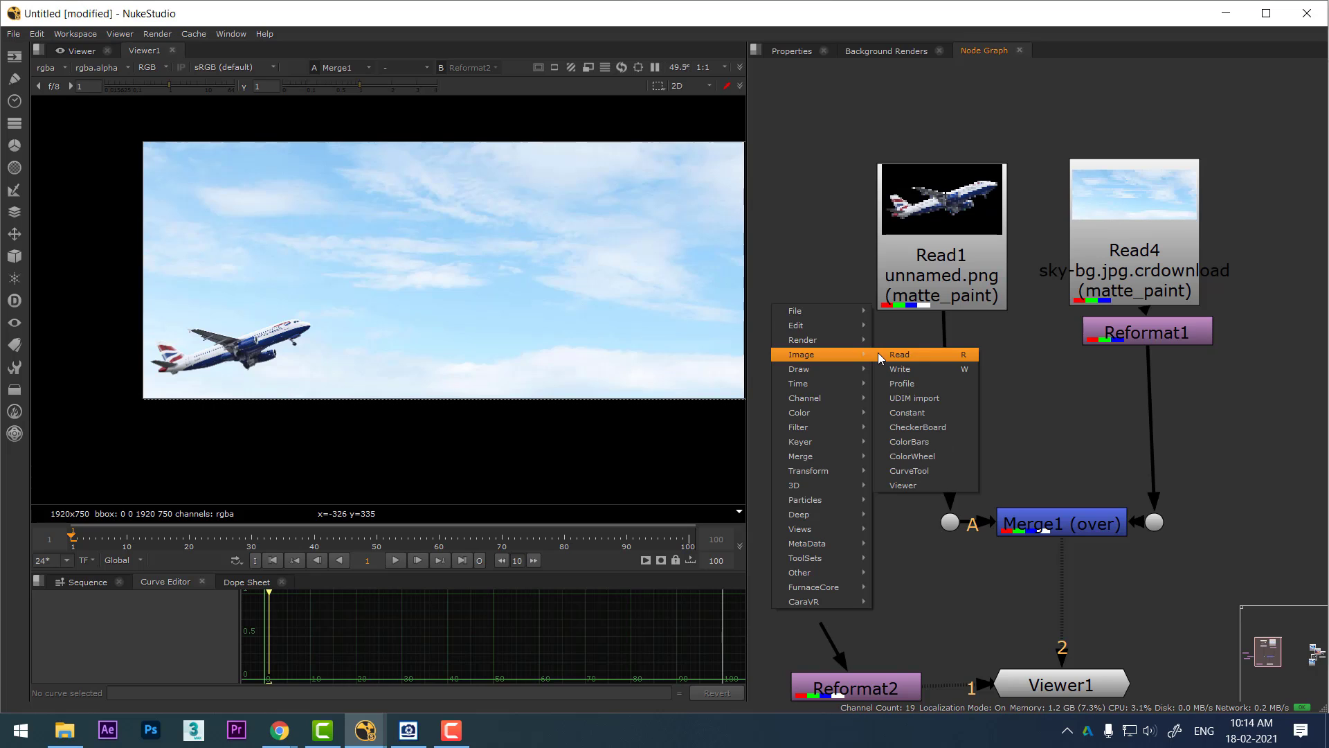
pyautogui.moveTo(820, 375)
pyautogui.moveTo(810, 414)
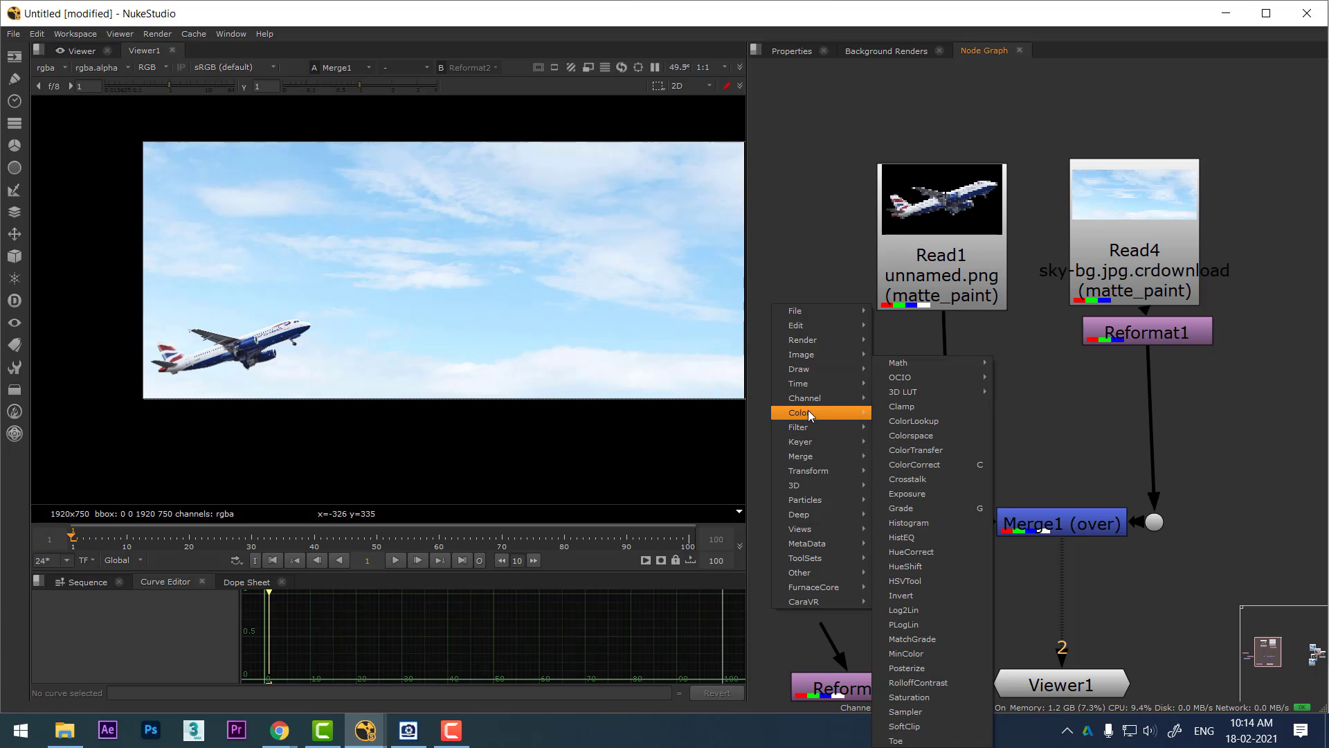
pyautogui.moveTo(796, 311)
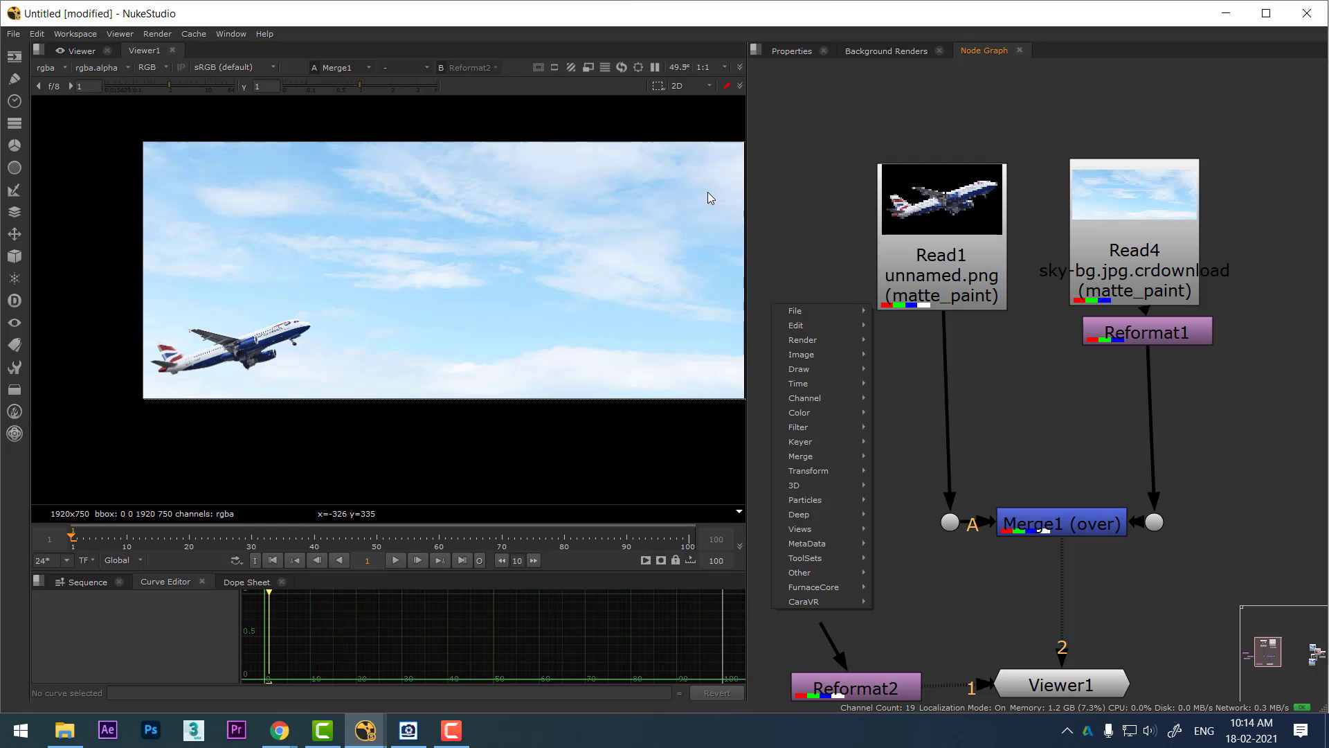
pyautogui.click(850, 149)
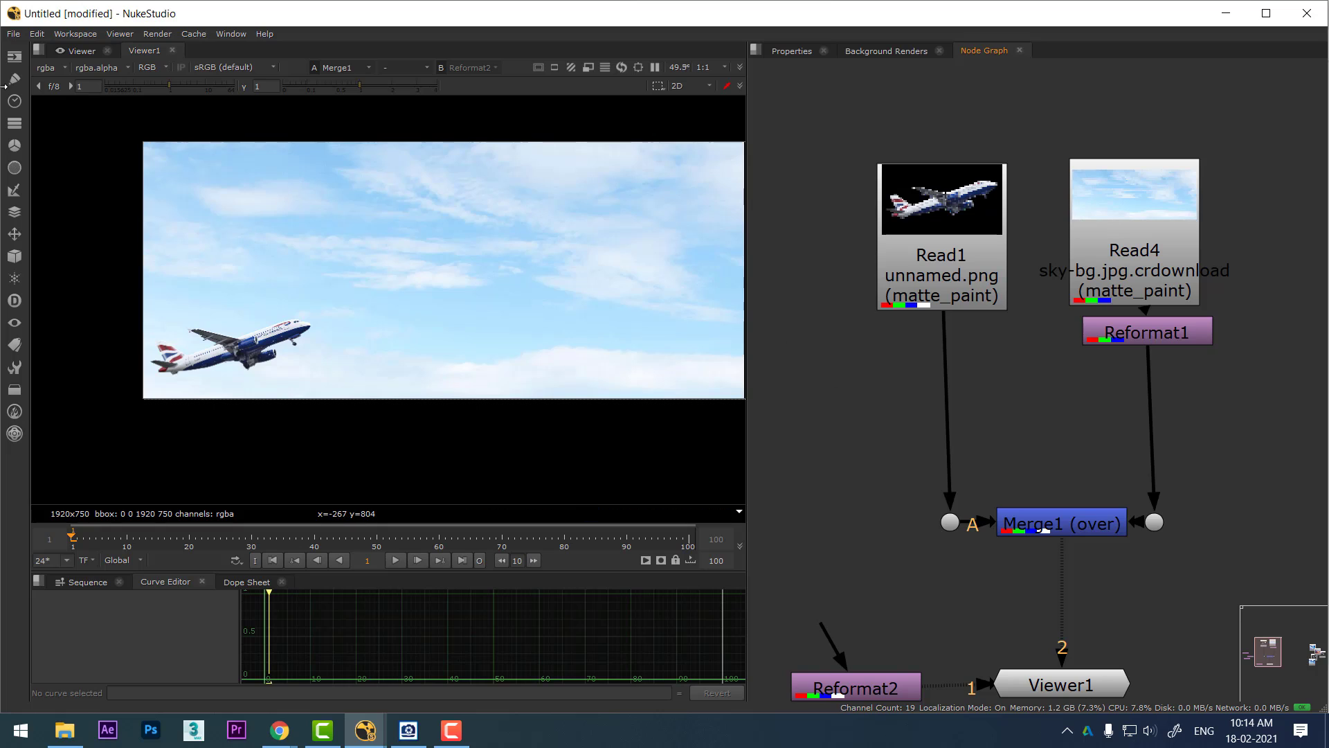
# Examine the nodes offered in the Image, Draw, Time, Channel, Color and Filter categories.
pyautogui.click(14, 57)
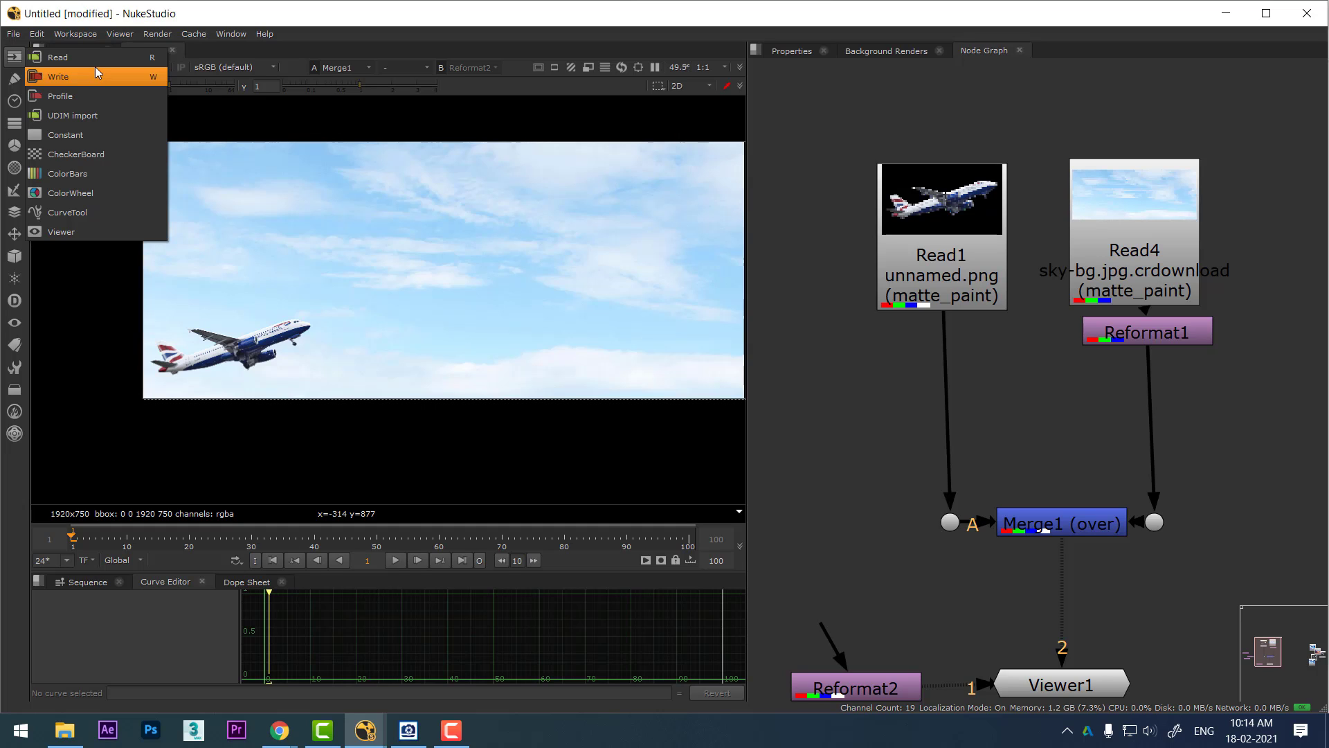
pyautogui.click(14, 78)
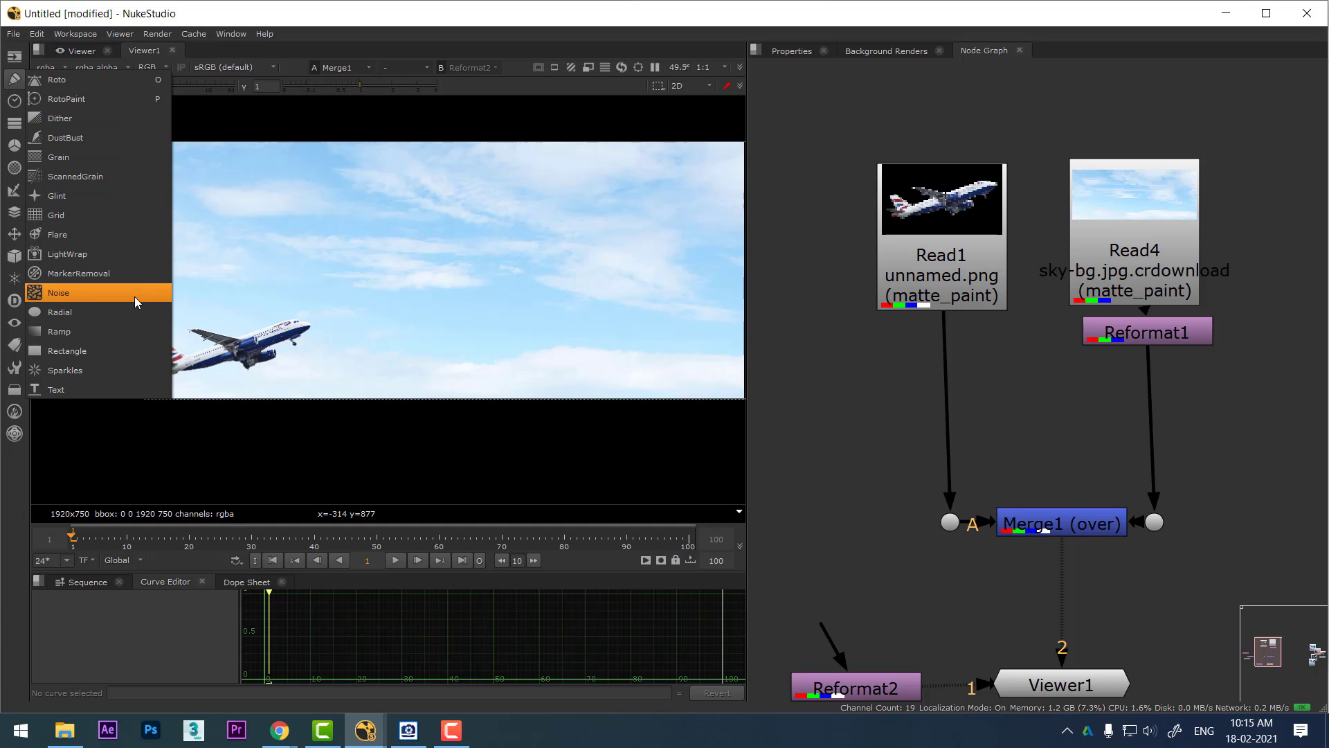
pyautogui.click(14, 102)
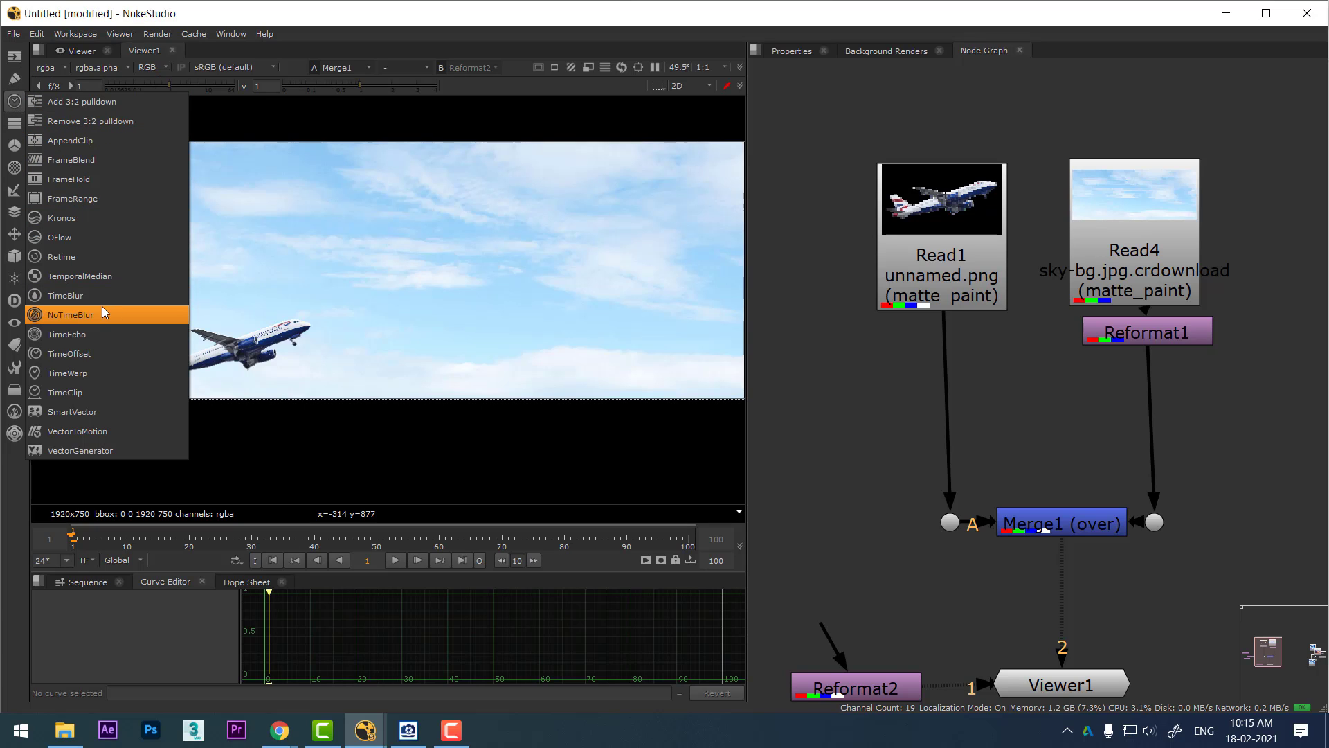
pyautogui.click(14, 125)
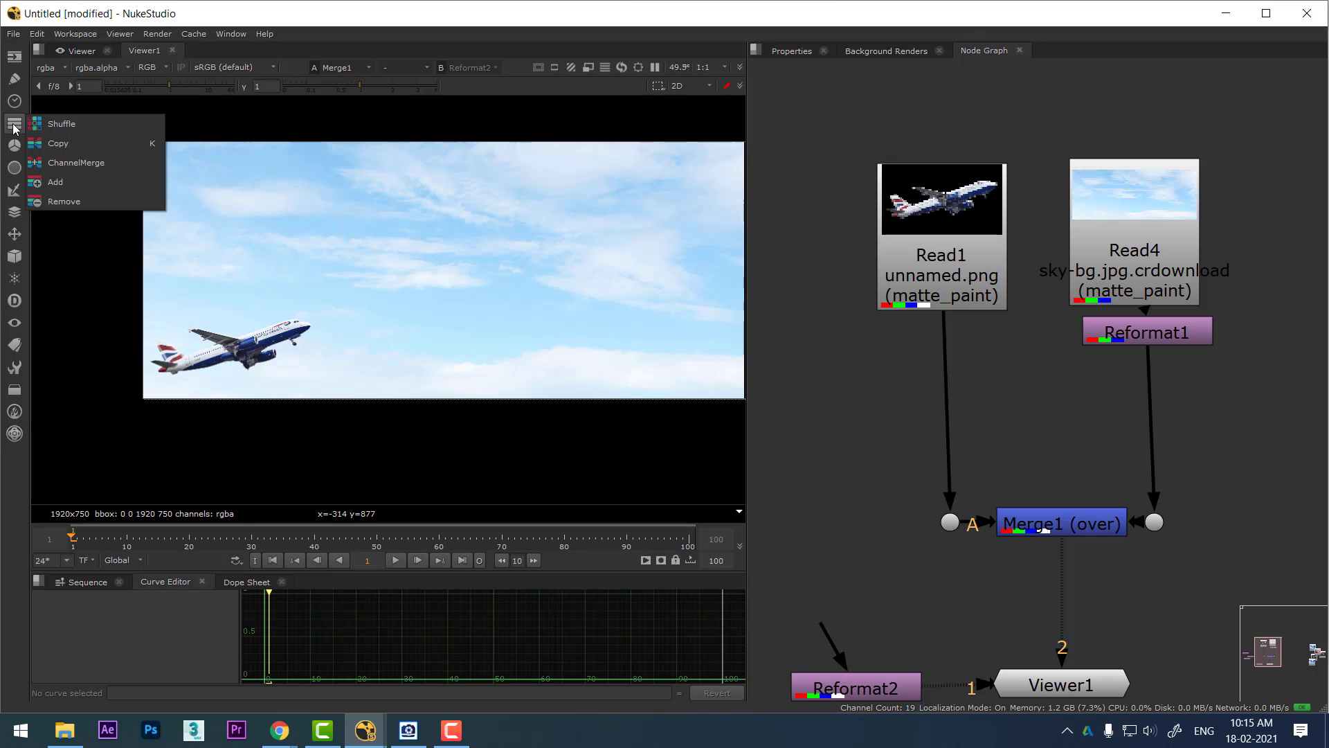
pyautogui.click(14, 144)
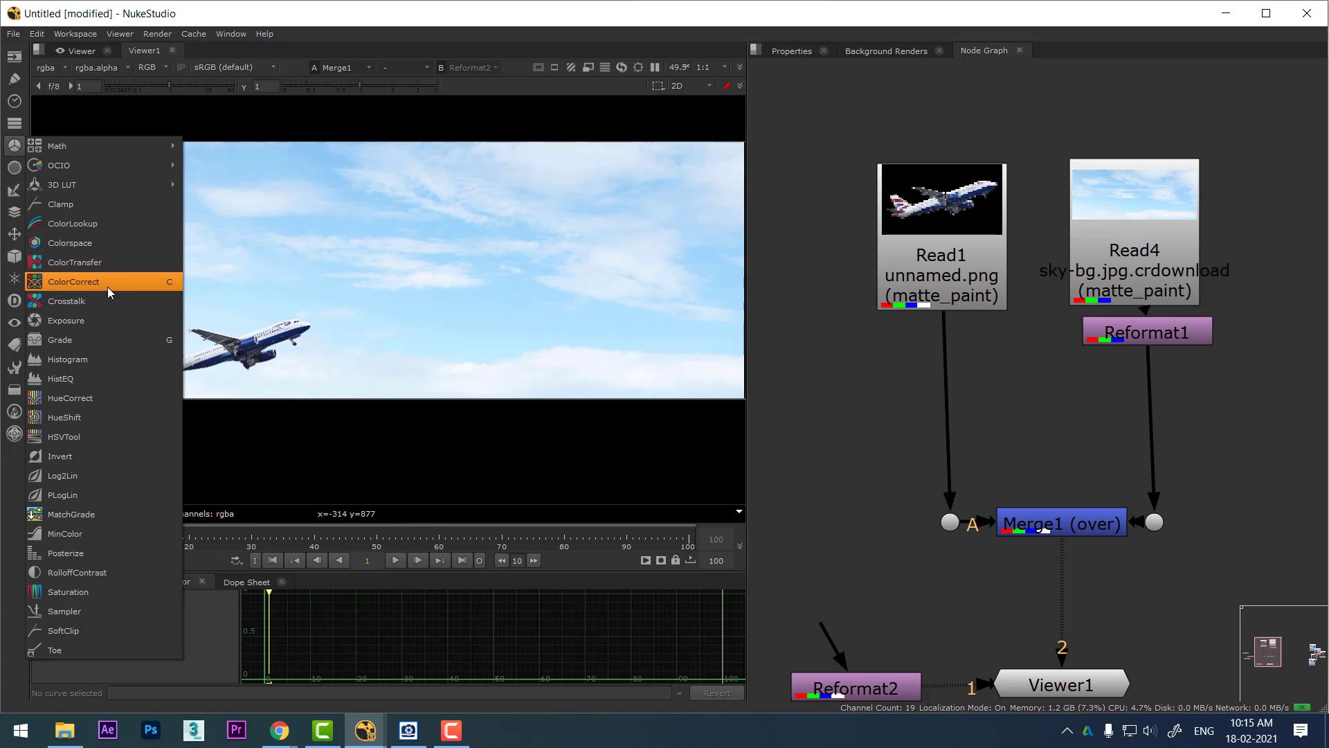
pyautogui.click(14, 169)
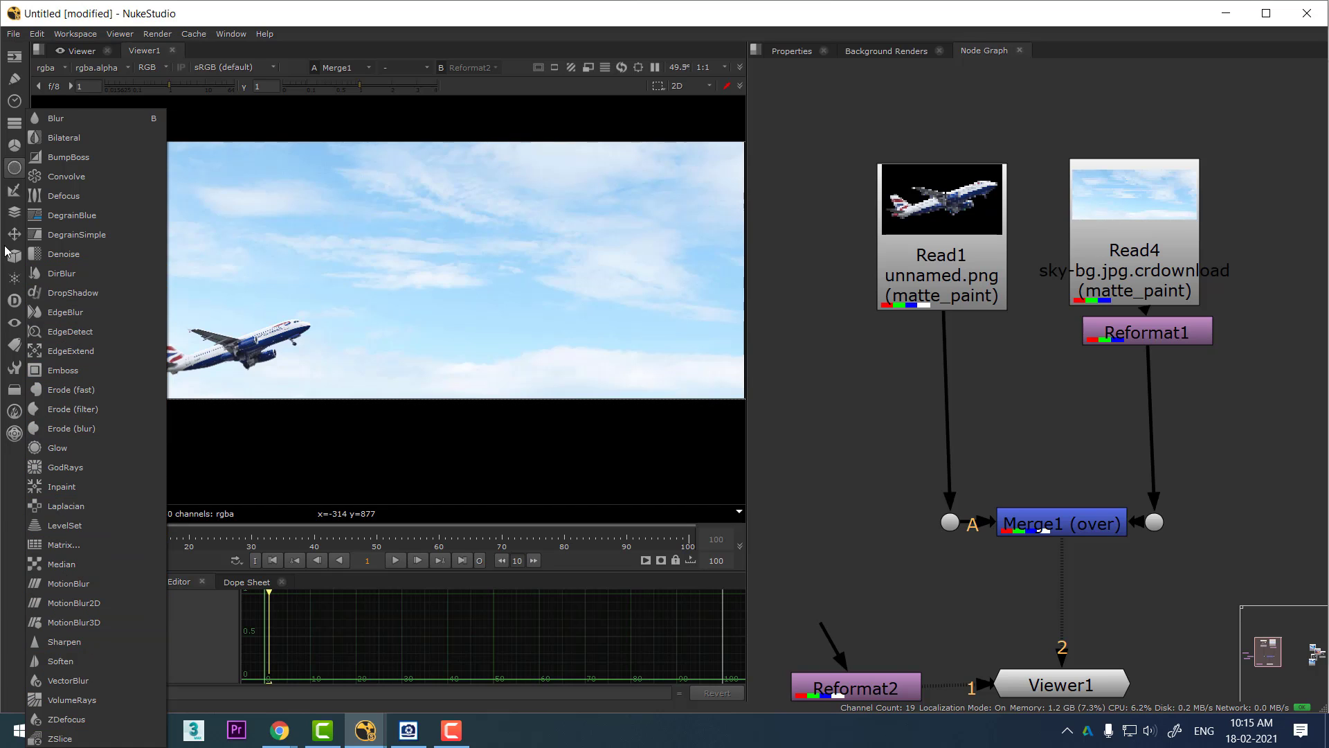
# Examine the Keyer, Merge, Transform and 3D node categories, including the Merges operations and the 3D Geometry nodes.
pyautogui.click(14, 190)
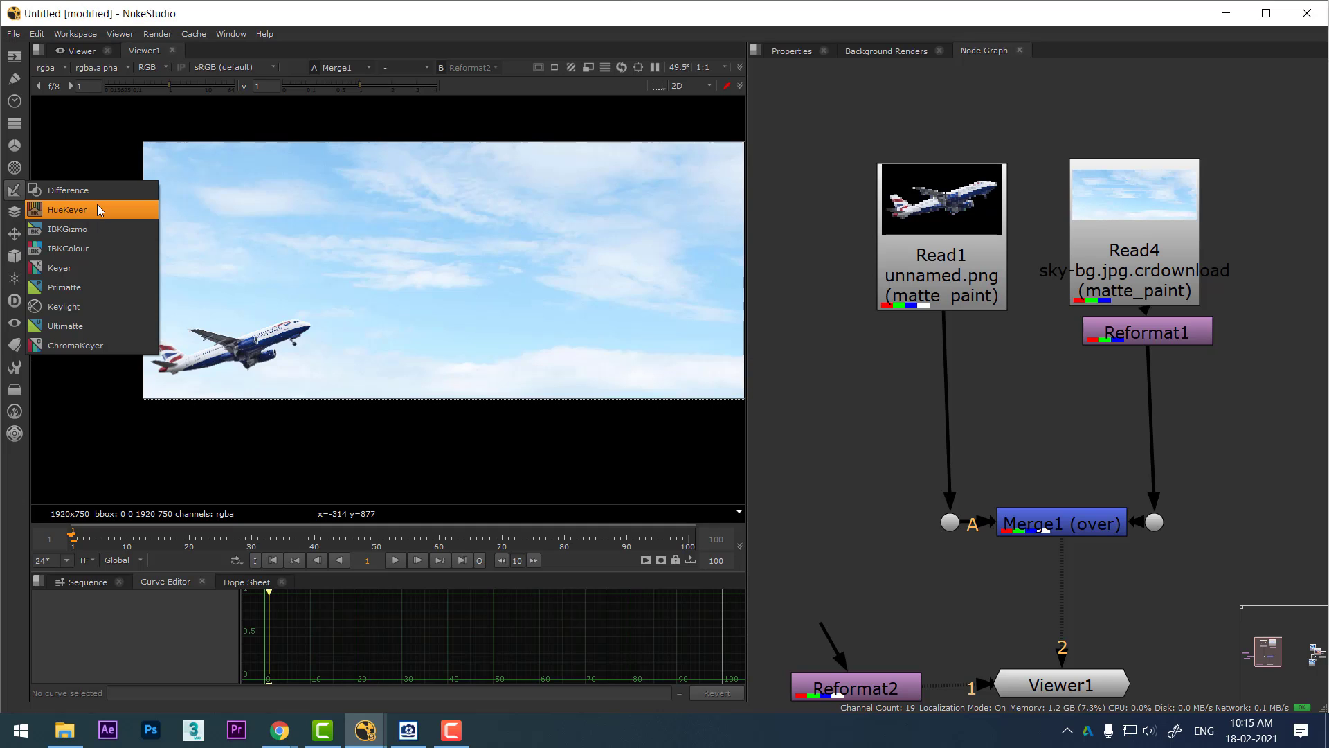
pyautogui.click(14, 213)
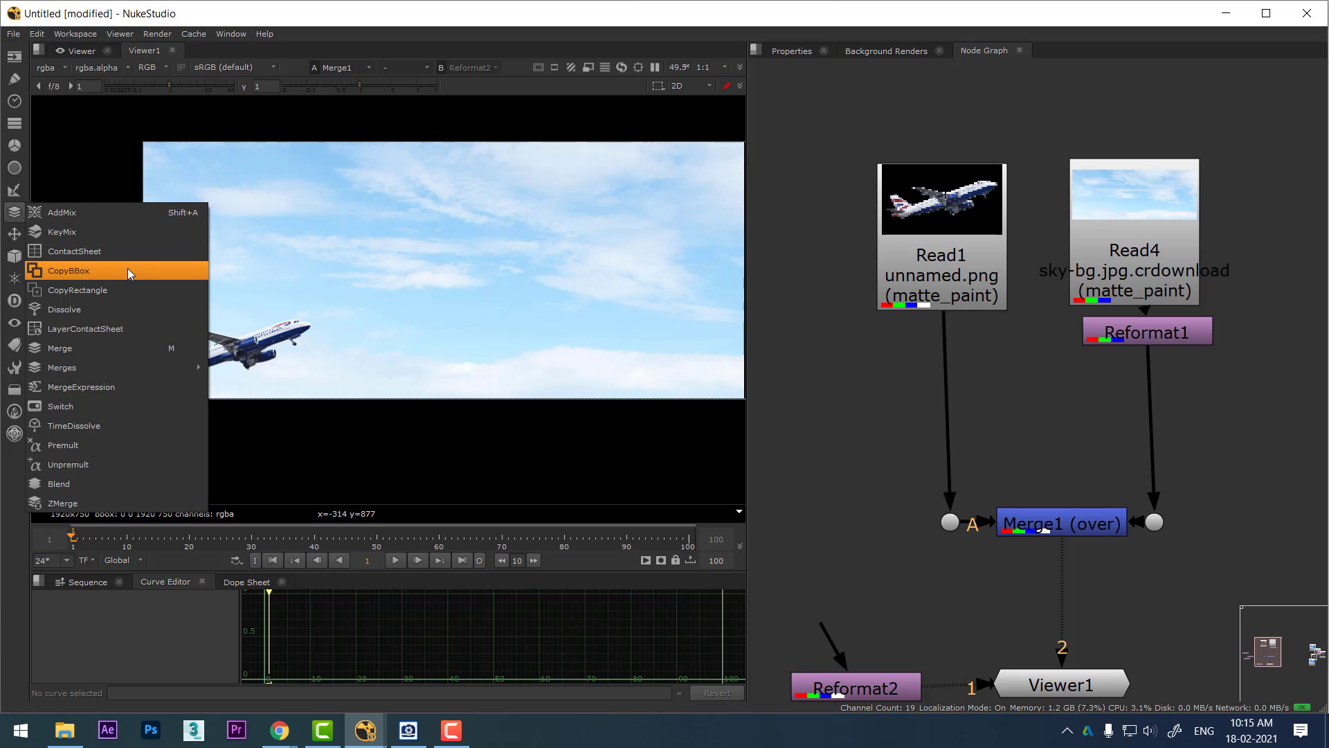
pyautogui.moveTo(130, 365)
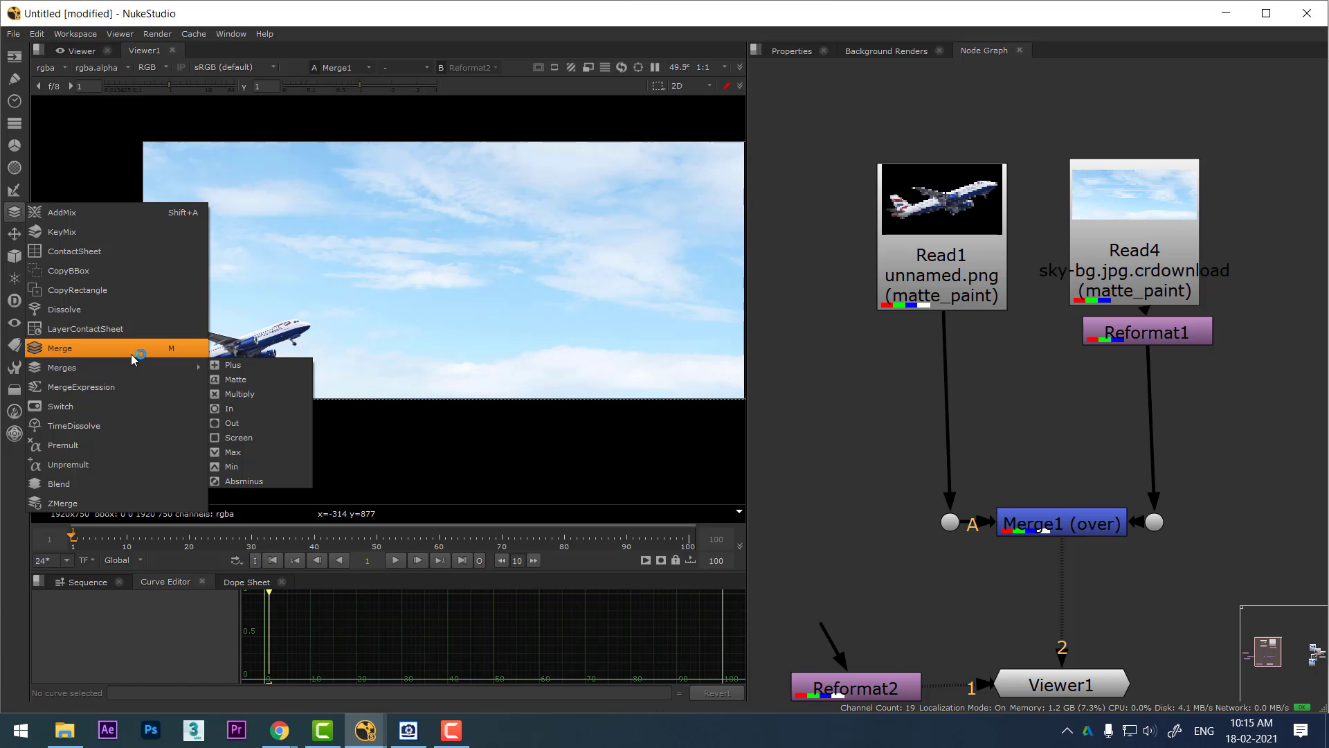
pyautogui.click(133, 357)
pyautogui.click(14, 235)
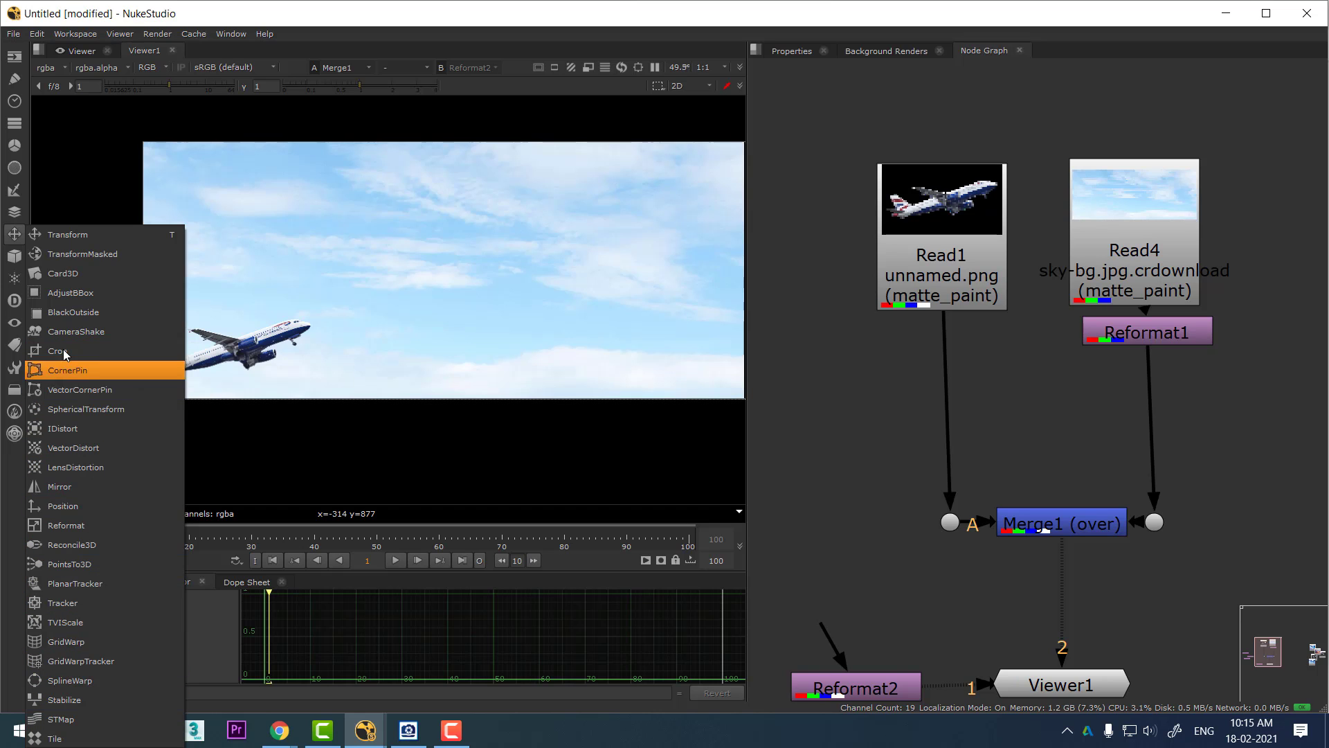
pyautogui.click(14, 256)
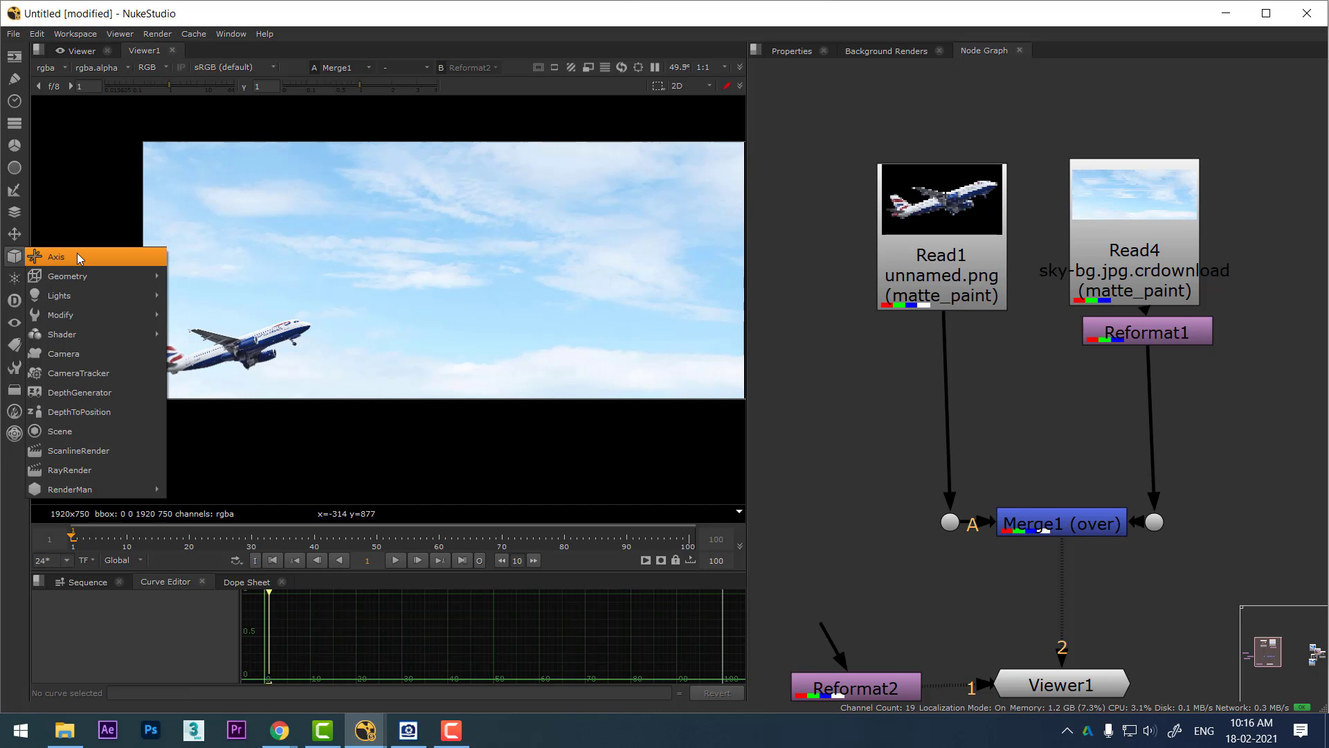
pyautogui.moveTo(95, 335)
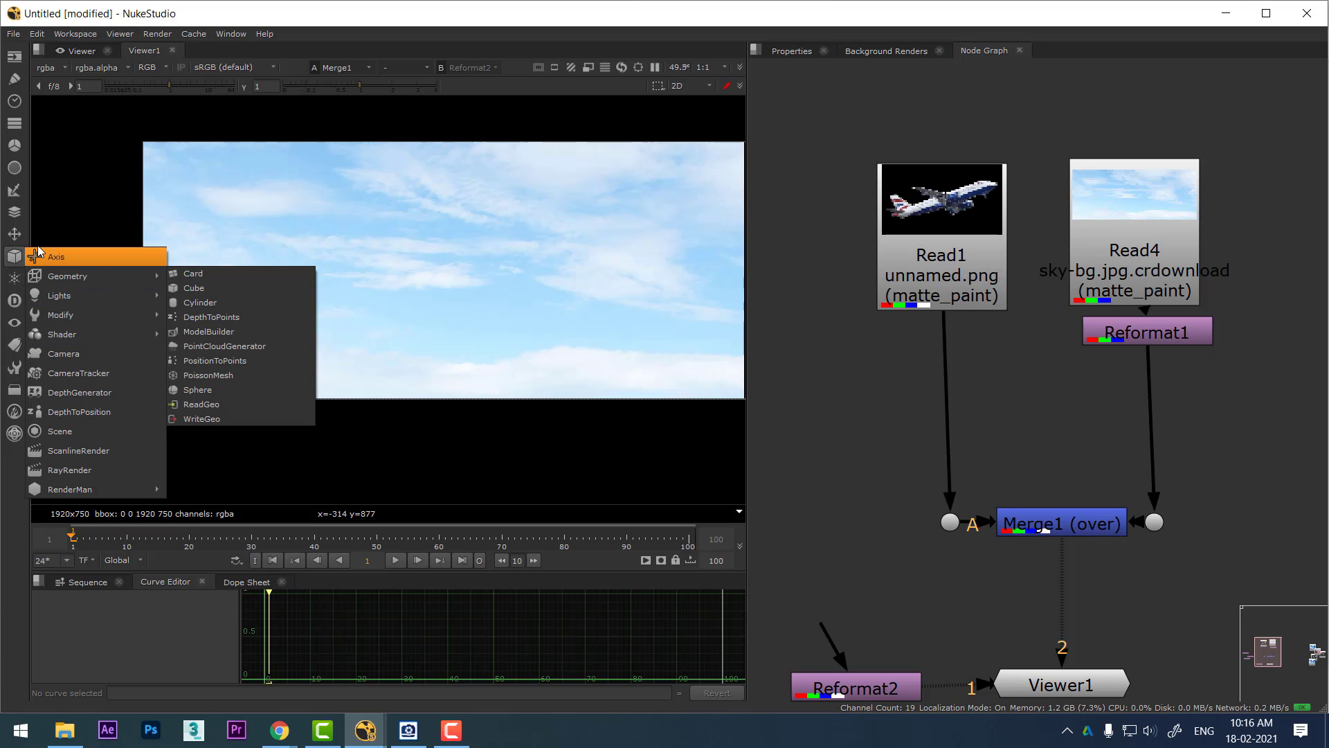
# Examine the Particles, Deep, Views, MetaData, ToolSets, Other, FurnaceCore and CaraVR node categories.
pyautogui.click(15, 282)
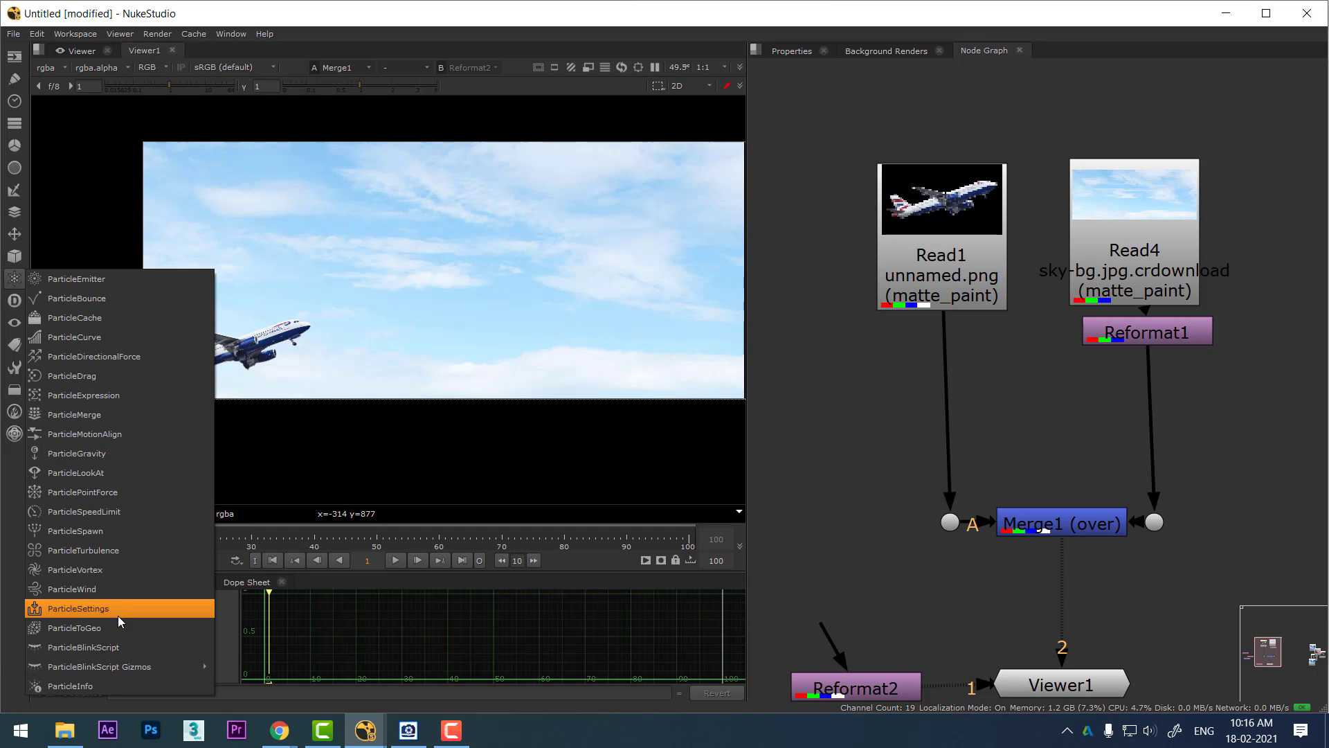
pyautogui.click(14, 300)
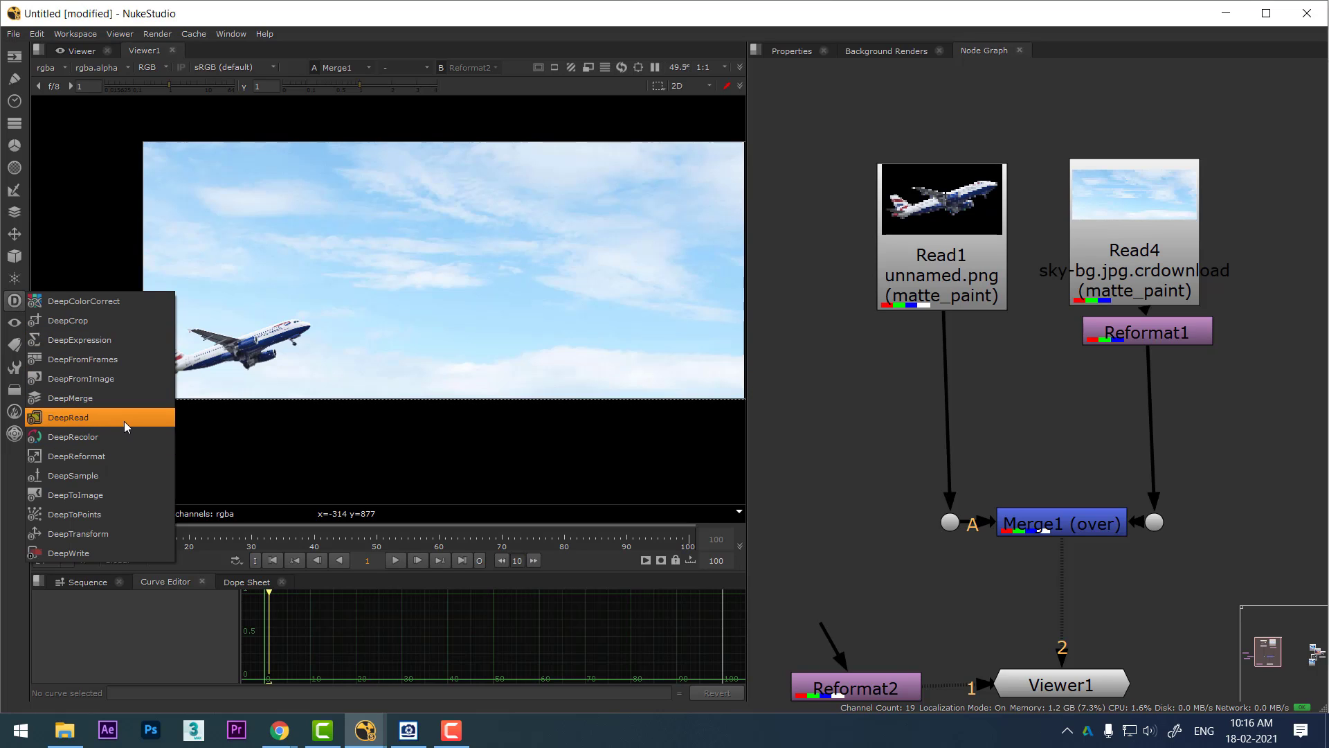
pyautogui.click(15, 324)
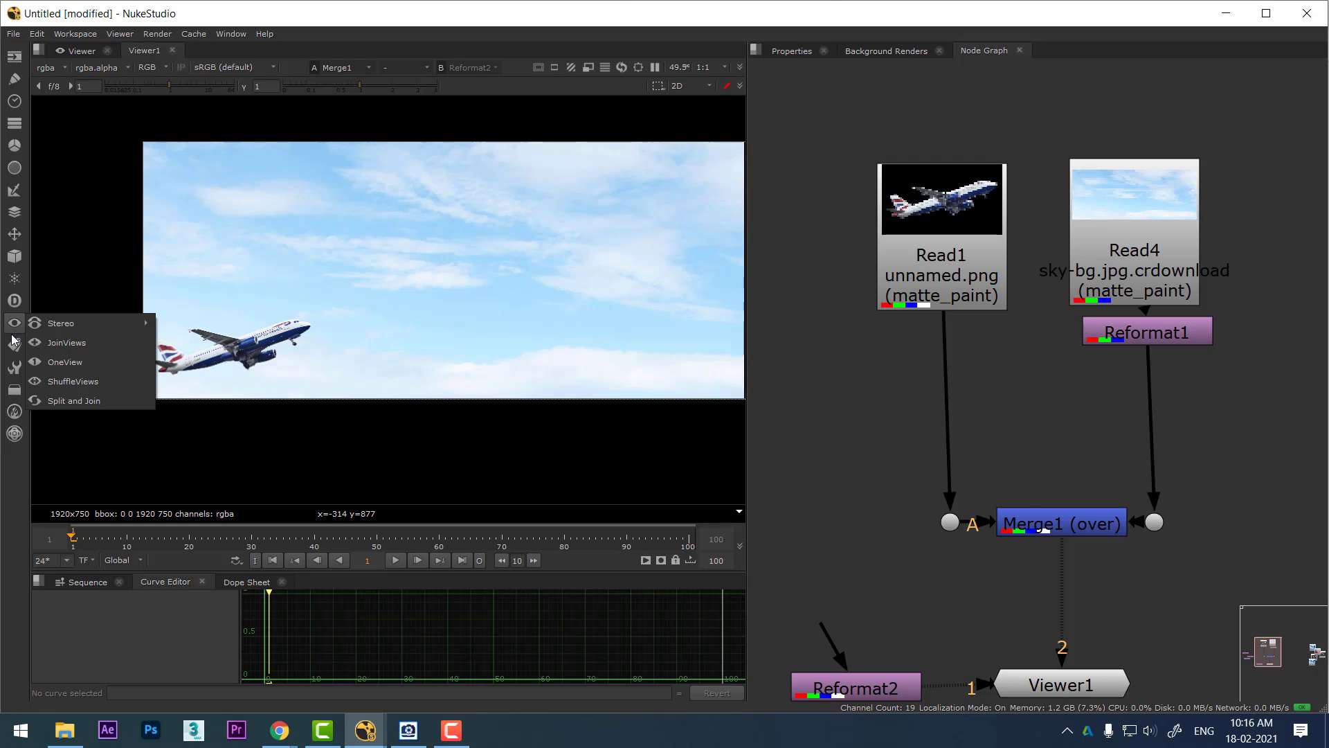
pyautogui.click(13, 350)
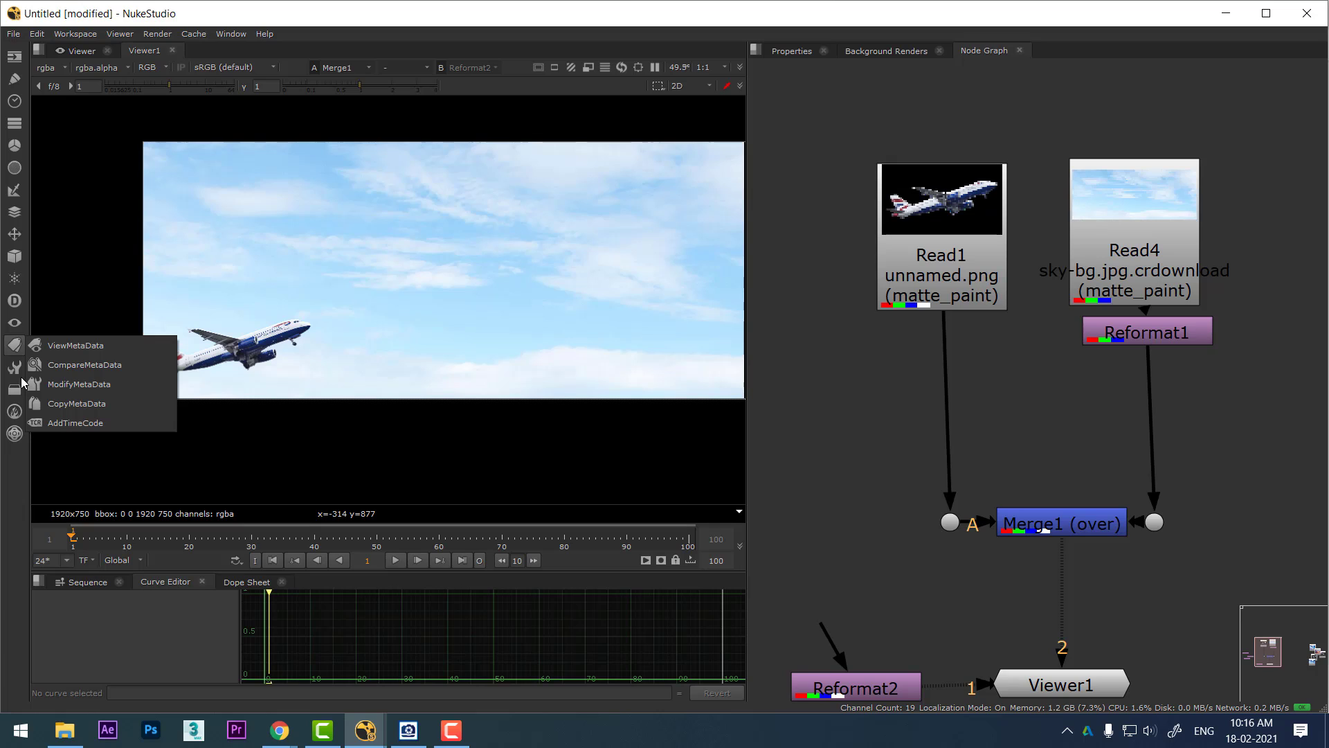
pyautogui.click(13, 369)
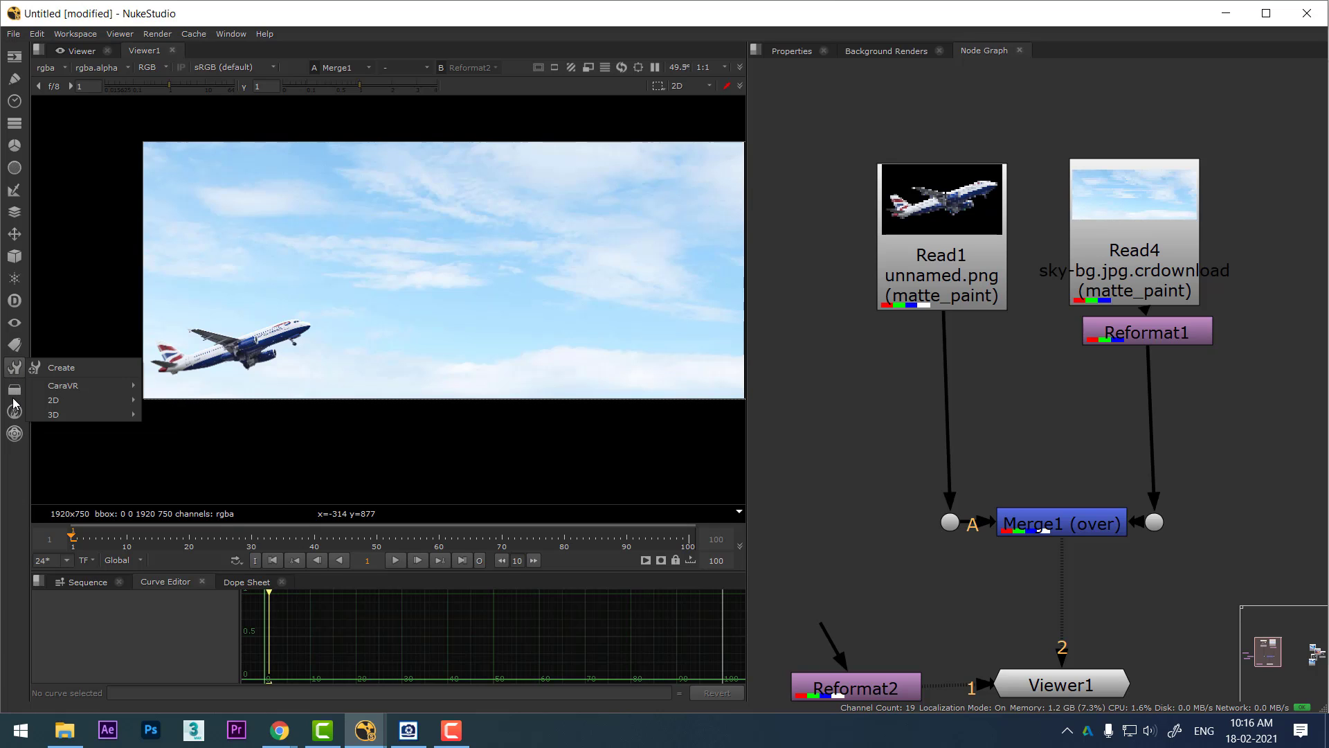
pyautogui.click(14, 390)
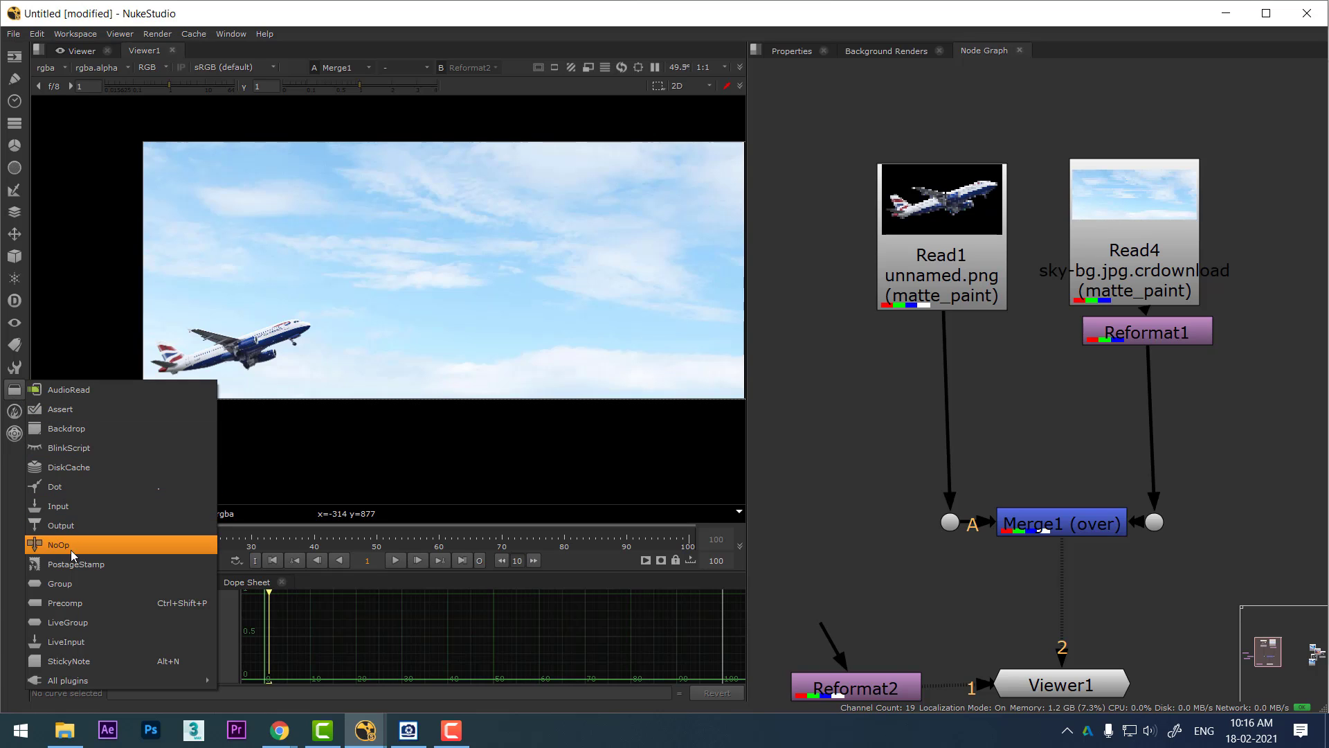
pyautogui.click(14, 412)
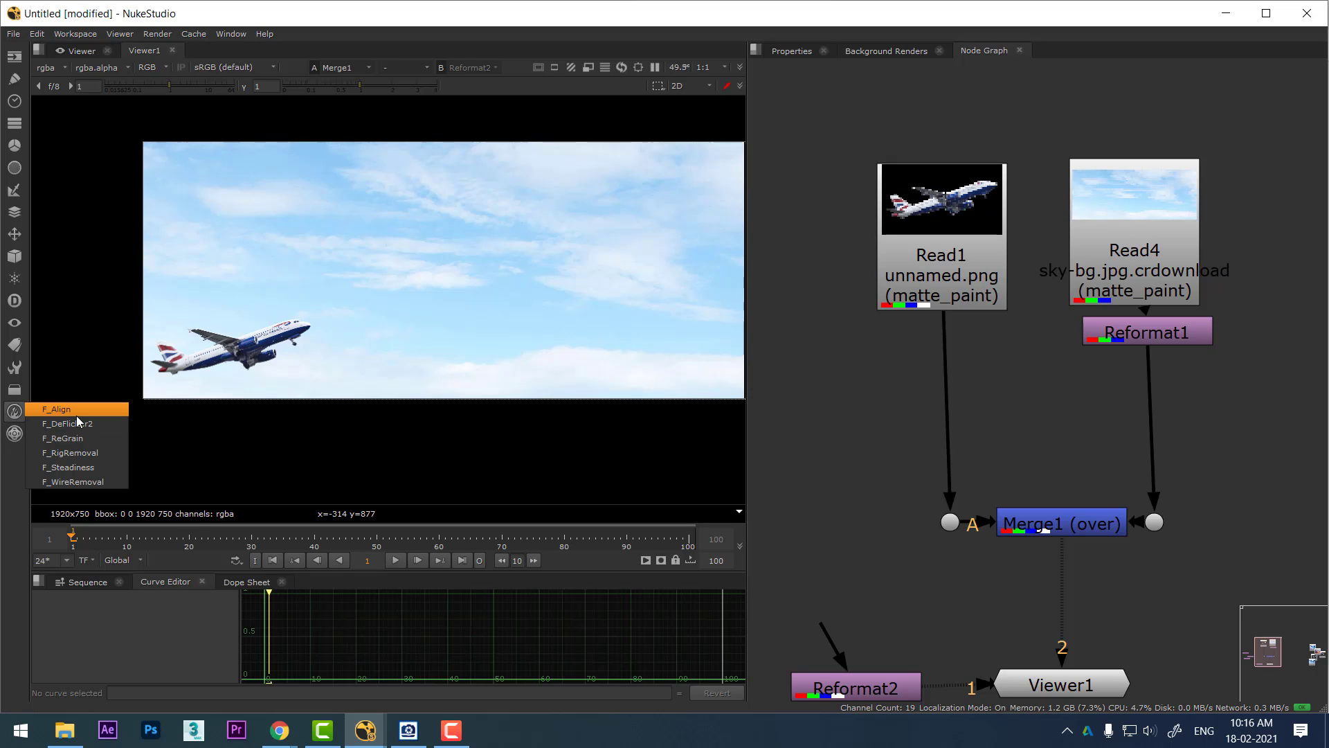
pyautogui.click(15, 436)
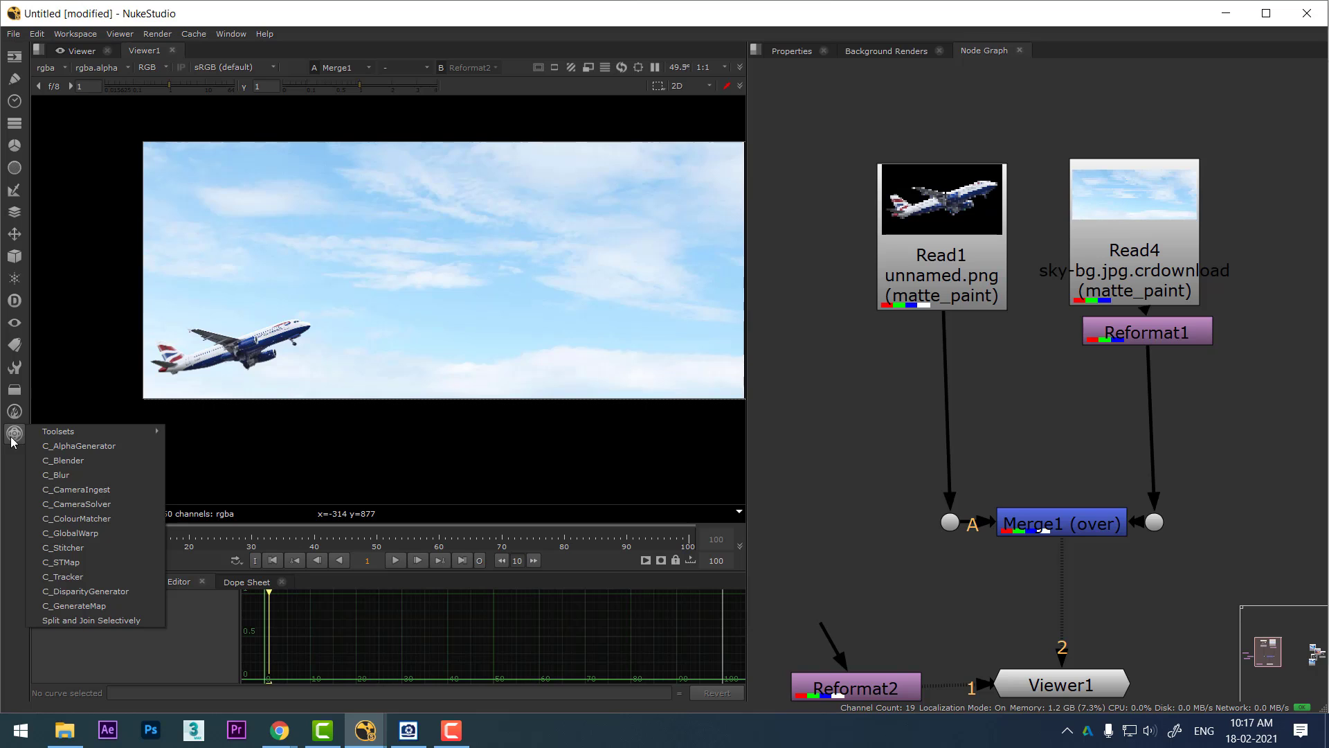
pyautogui.click(920, 376)
pyautogui.moveTo(890, 364); pyautogui.dragTo(828, 360, button='middle')
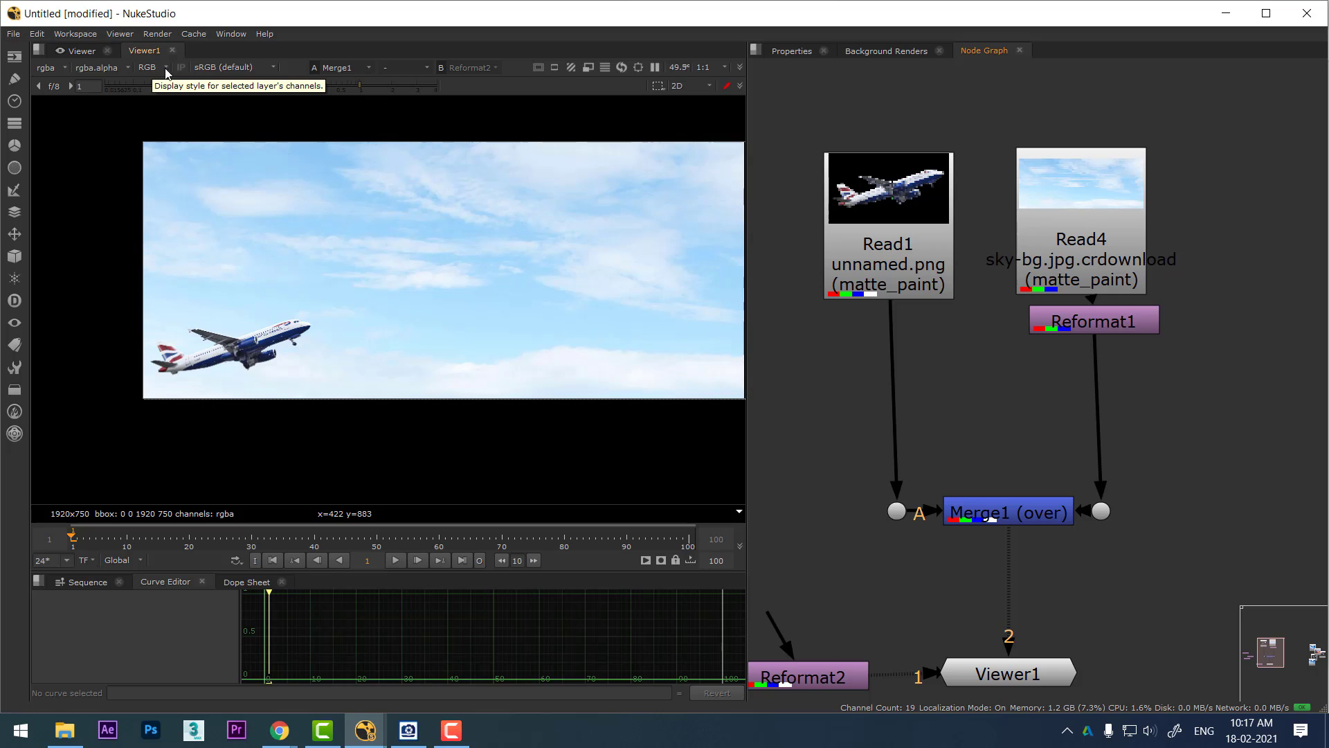
# Preview Reformat2 as the viewer's A input and return that input to Merge1.
pyautogui.click(353, 67)
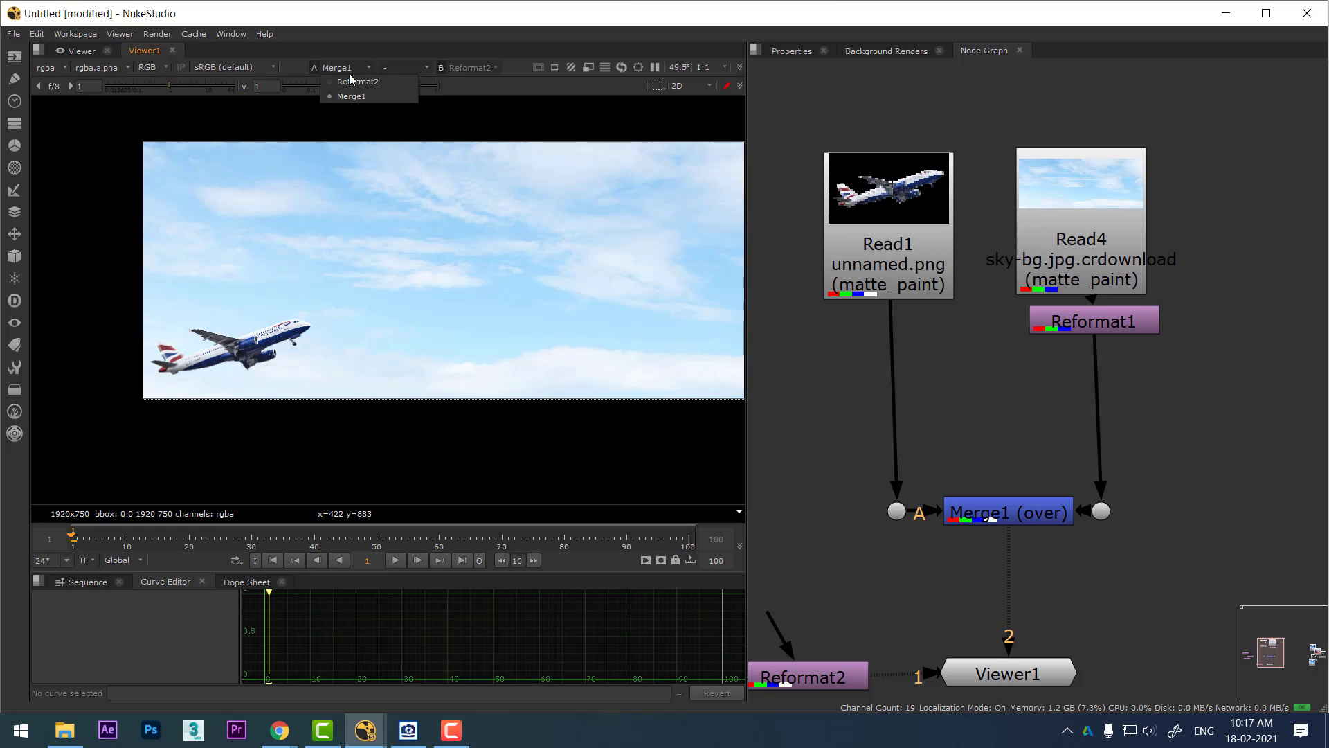
pyautogui.click(348, 83)
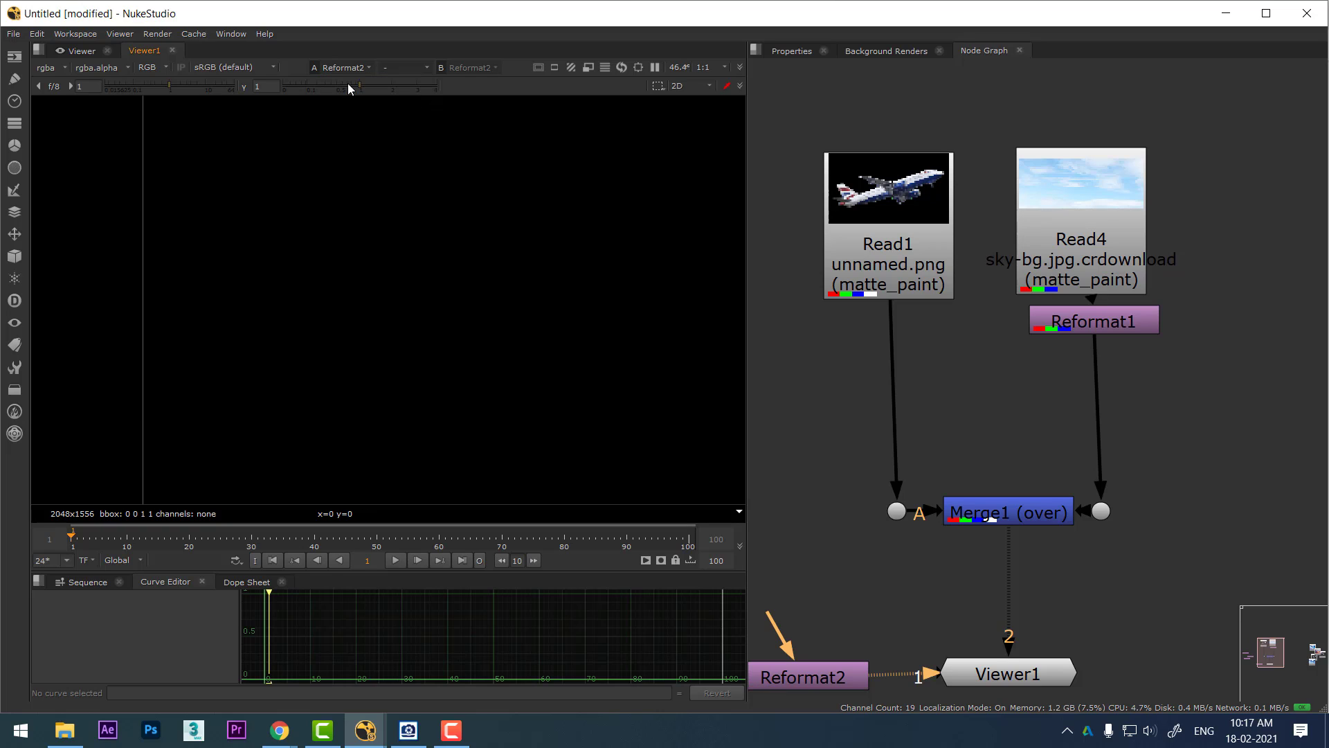
pyautogui.click(343, 68)
pyautogui.click(347, 96)
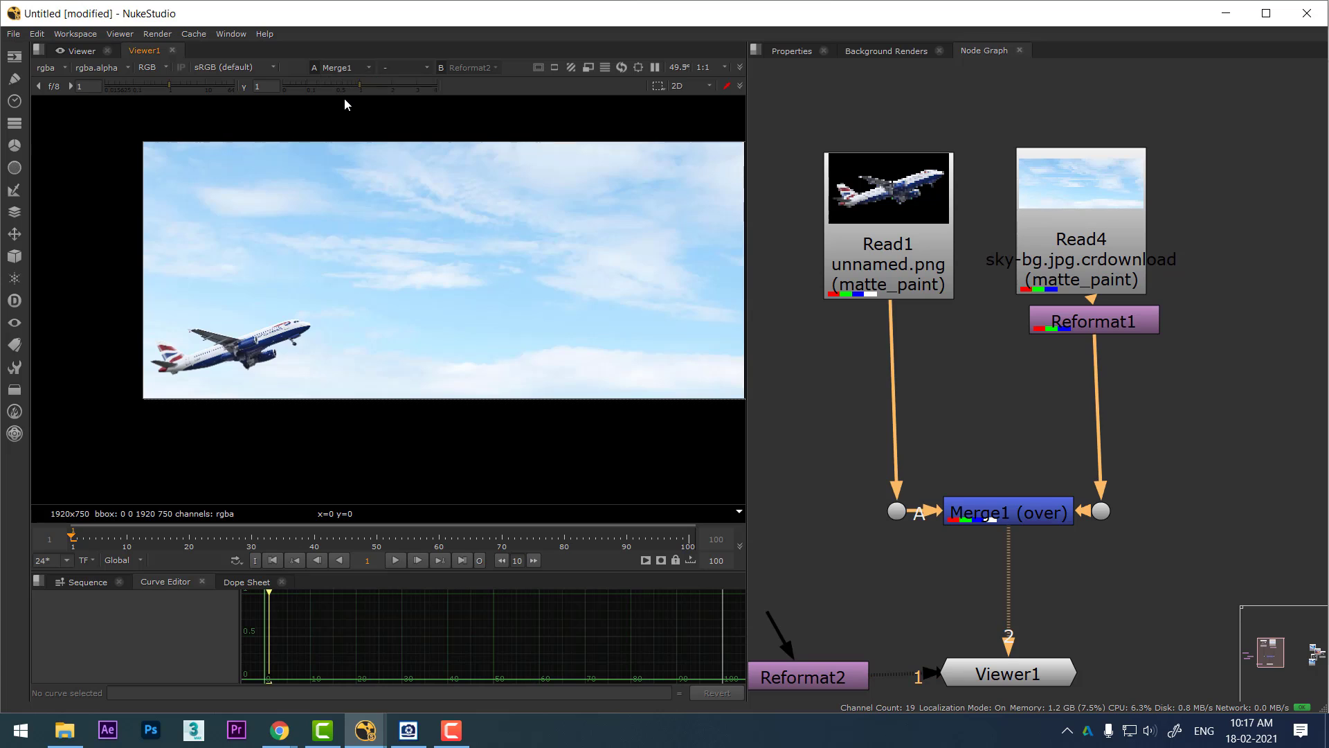
# Compare Merge1 with Reformat2 in the viewer using wipe and stack, ending with the over blend mode.
pyautogui.click(395, 68)
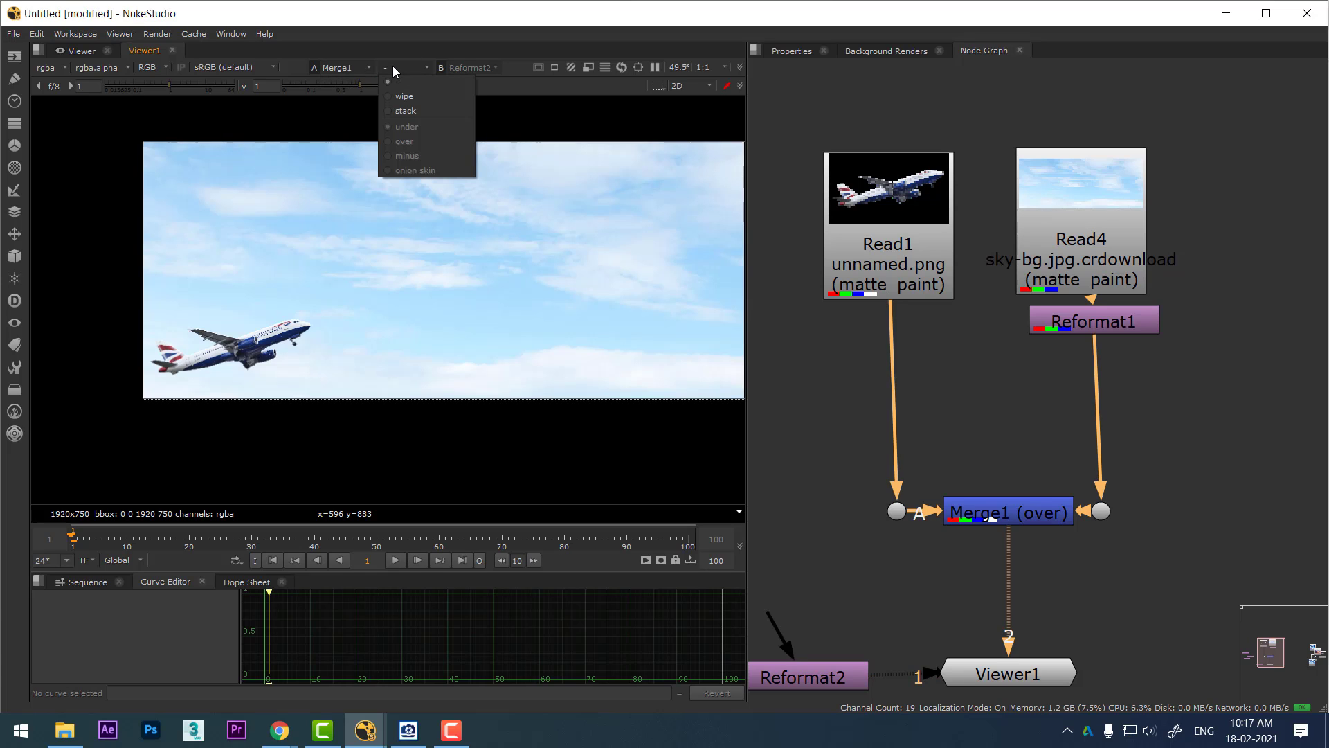
pyautogui.click(434, 97)
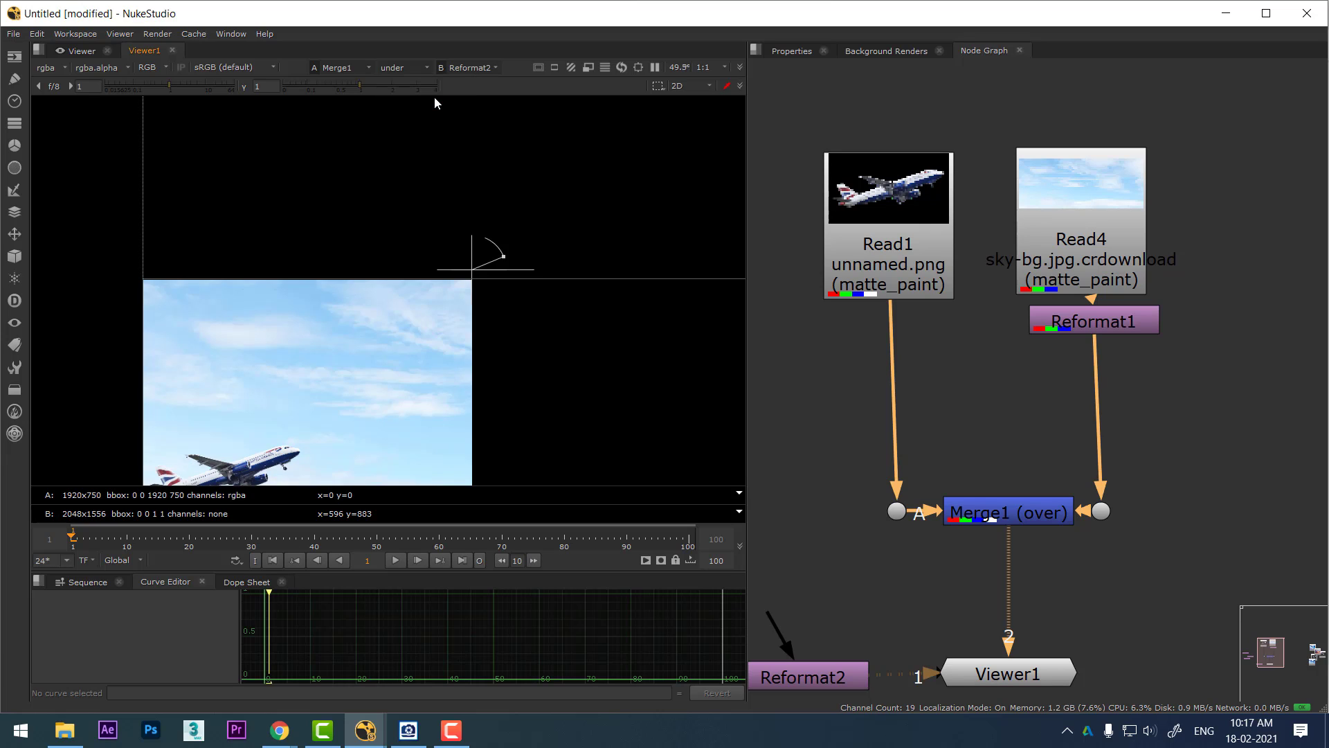
pyautogui.click(414, 67)
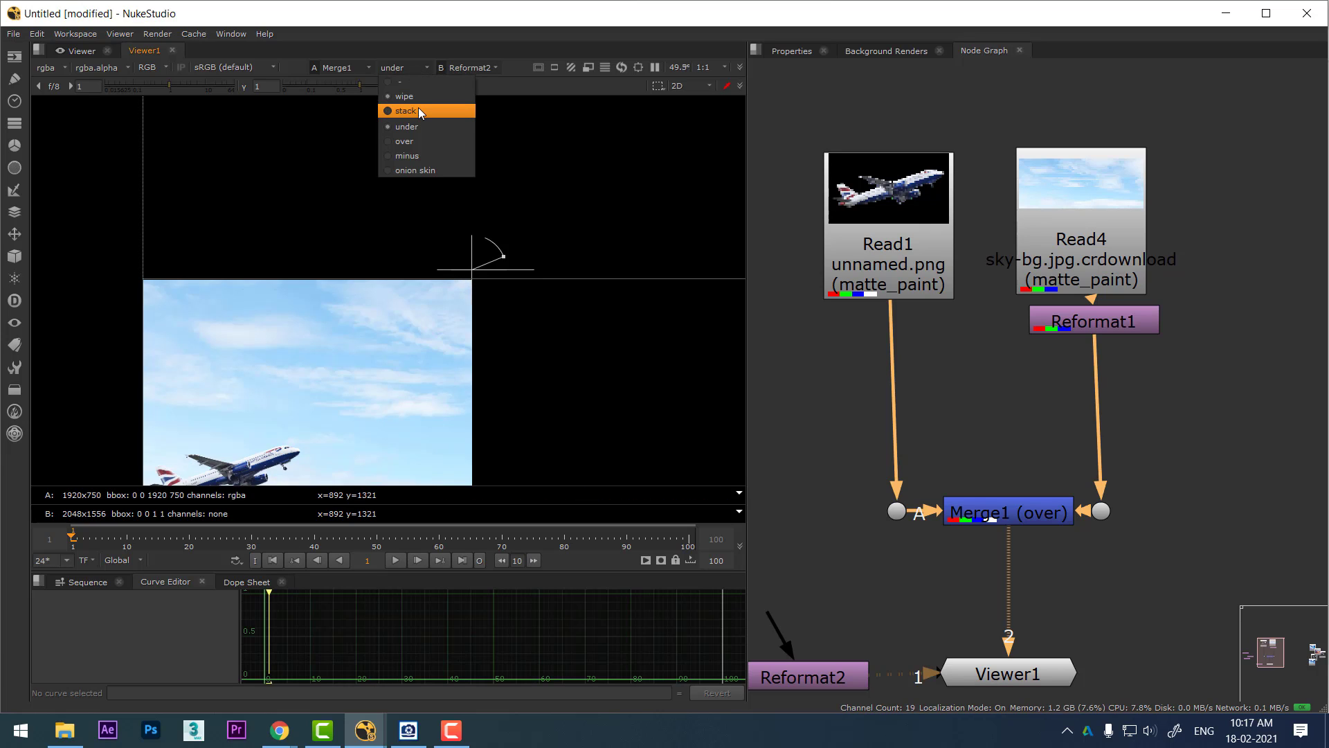
pyautogui.click(418, 110)
pyautogui.click(414, 68)
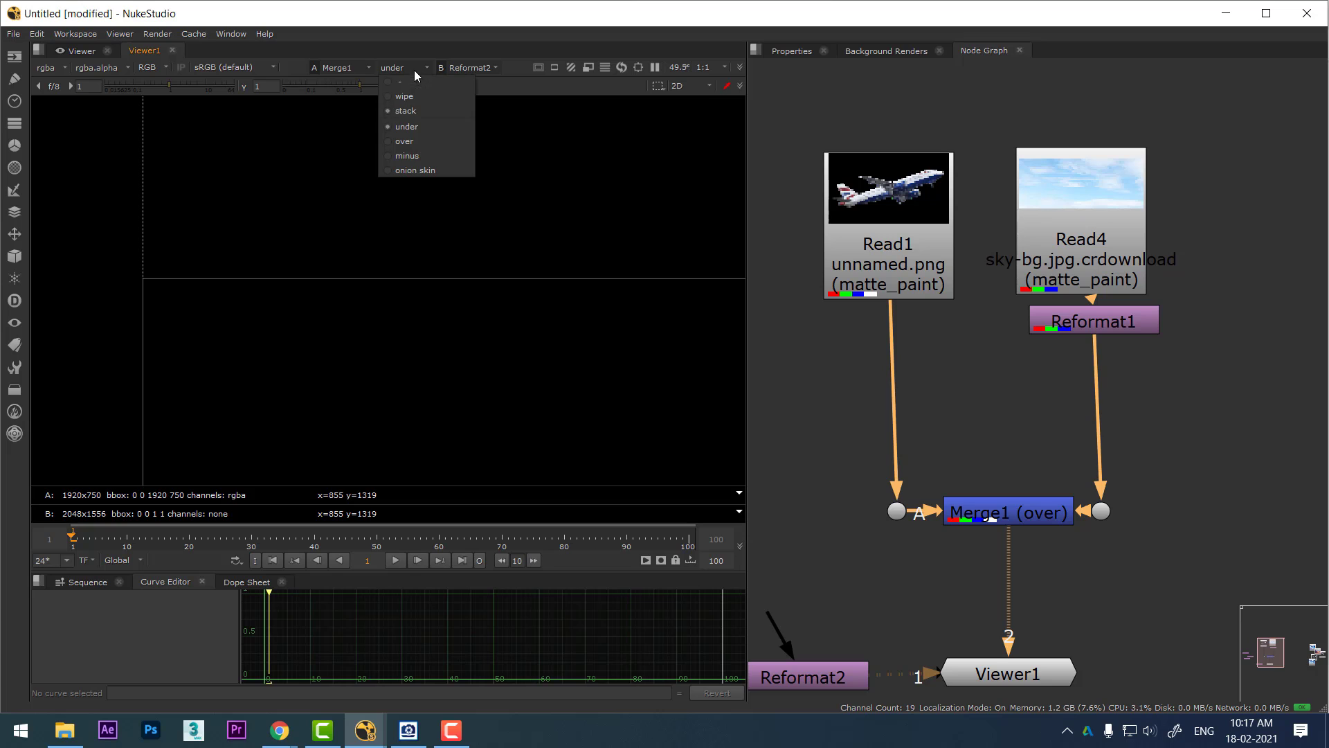
pyautogui.click(416, 144)
pyautogui.moveTo(408, 151)
pyautogui.mouseDown(button='middle')
pyautogui.moveTo(396, 227)
pyautogui.moveTo(393, 165)
pyautogui.mouseUp(button='middle')
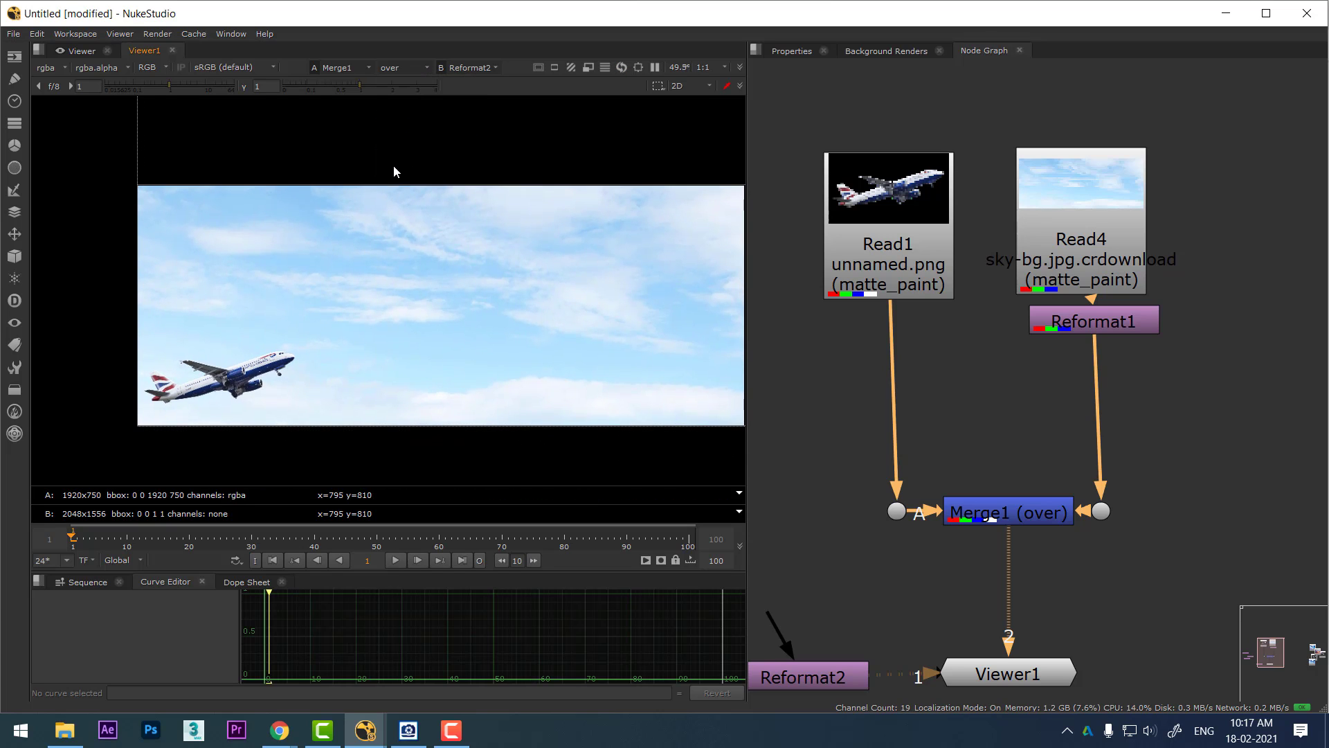
# Try Merge1 as the viewer's B input and return that input to Reformat2.
pyautogui.click(486, 68)
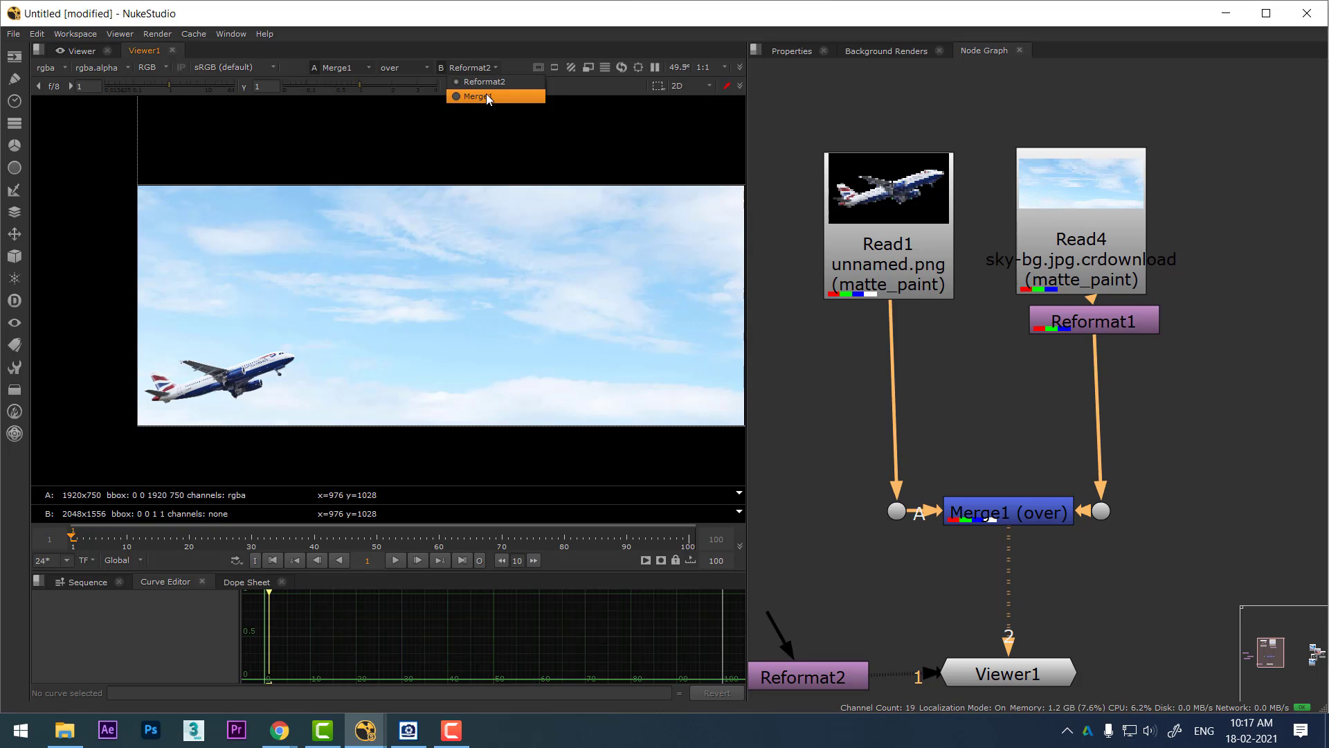
pyautogui.click(486, 95)
pyautogui.click(482, 68)
pyautogui.click(487, 84)
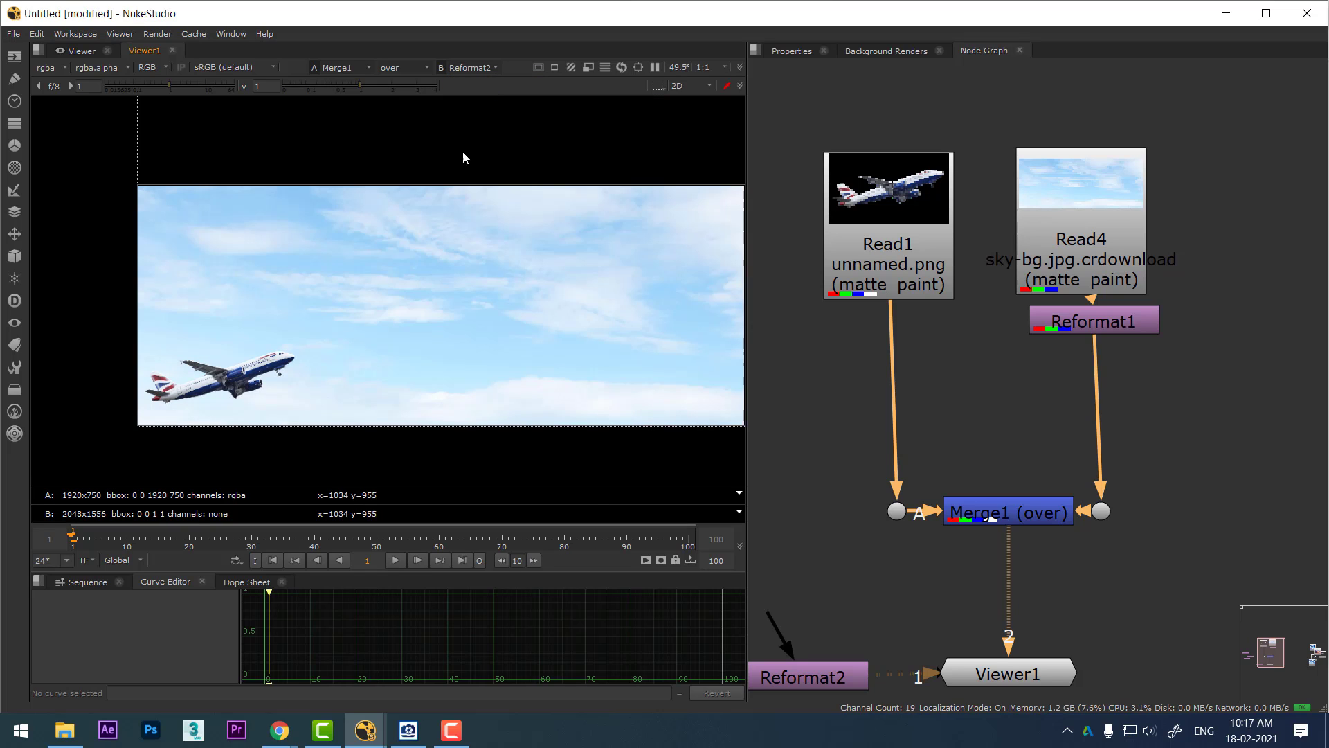
pyautogui.moveTo(462, 151); pyautogui.dragTo(444, 184, button='middle')
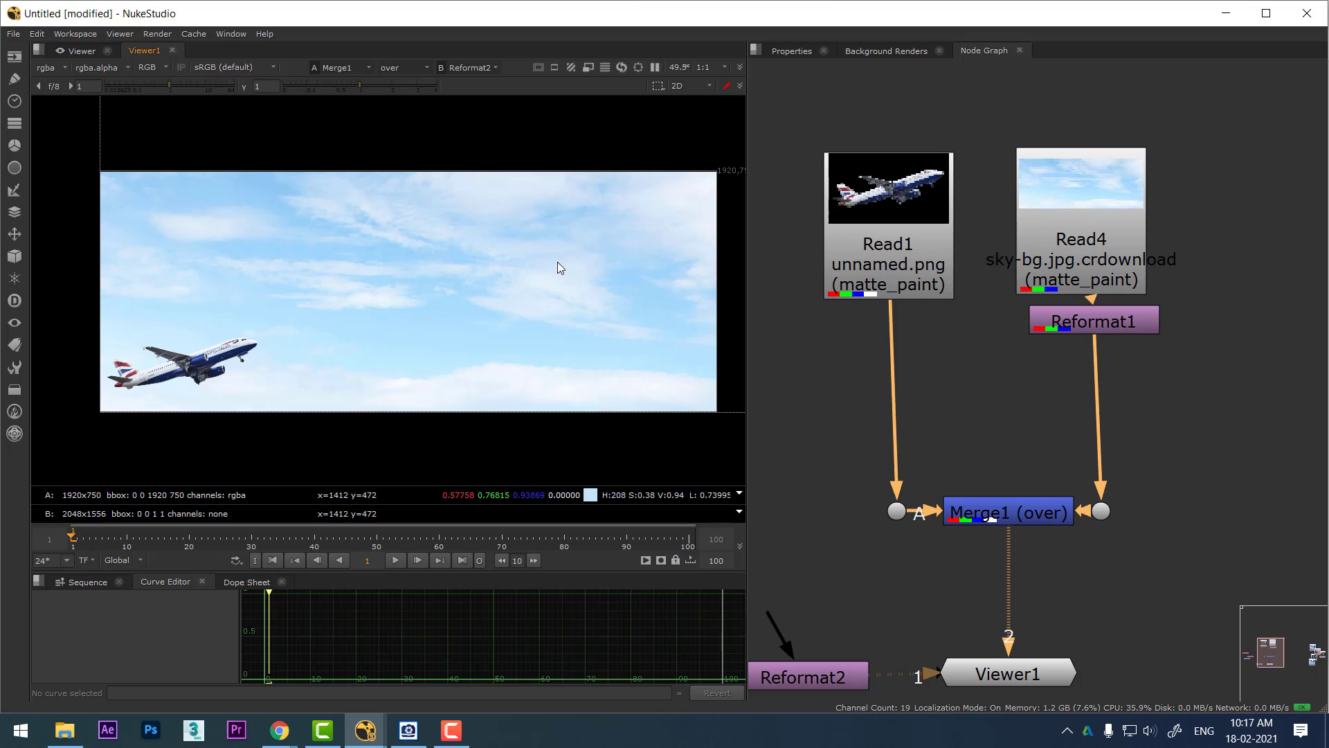
# Turn on the title safe, action safe, format center and Format guide overlays in the viewer.
pyautogui.click(541, 67)
pyautogui.click(541, 67)
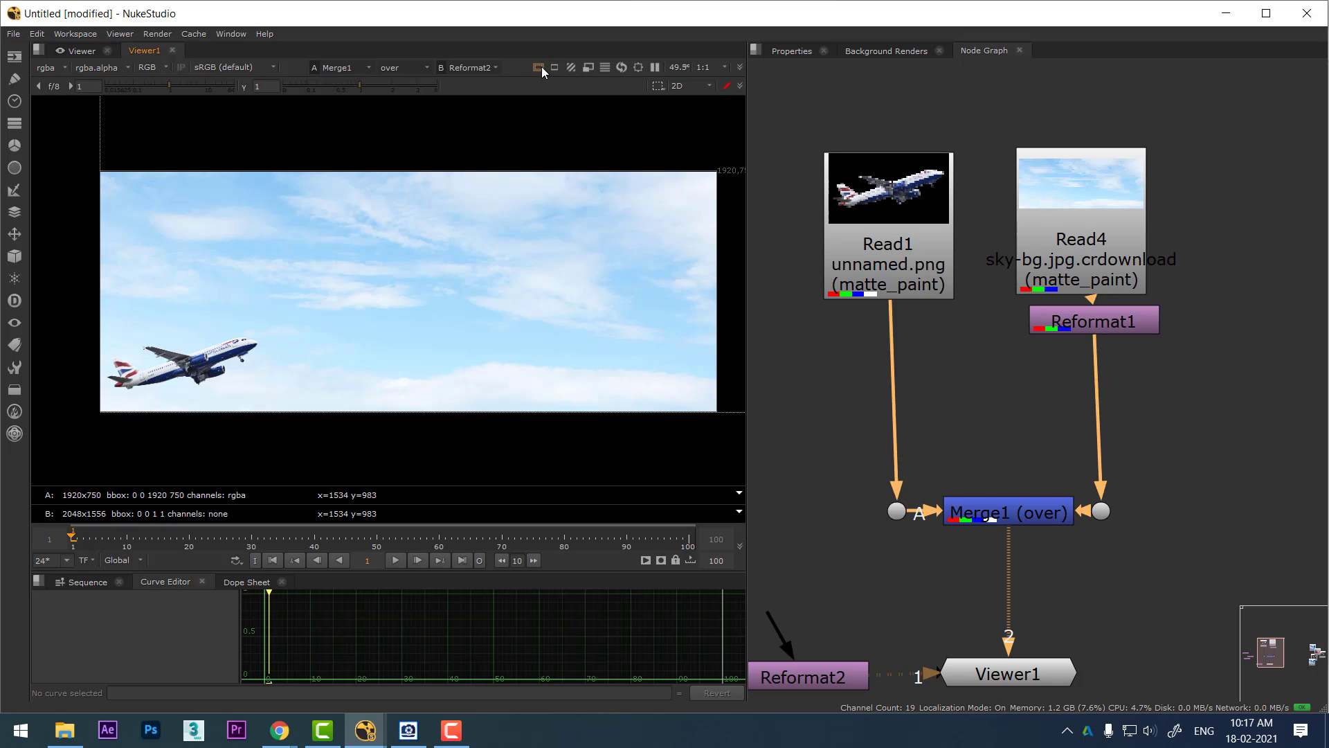
pyautogui.click(541, 67)
pyautogui.click(548, 84)
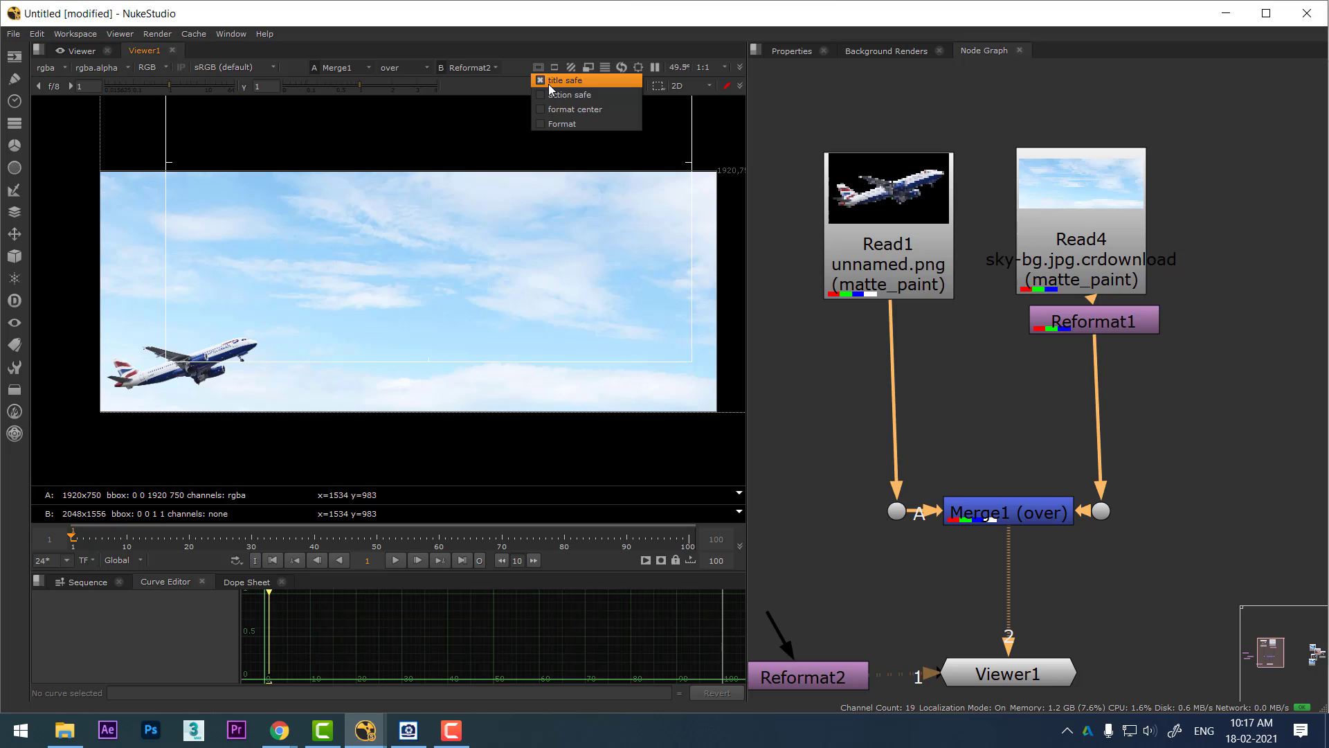
pyautogui.click(576, 97)
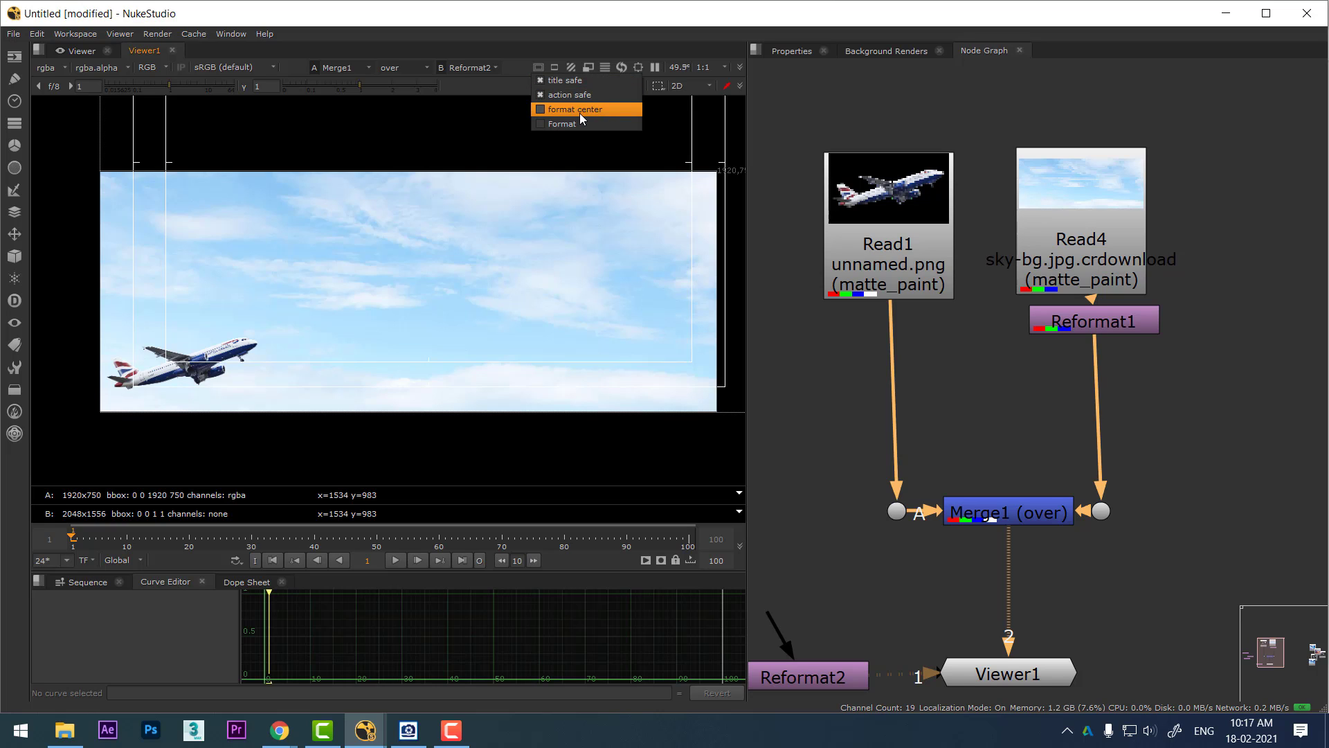
pyautogui.click(580, 113)
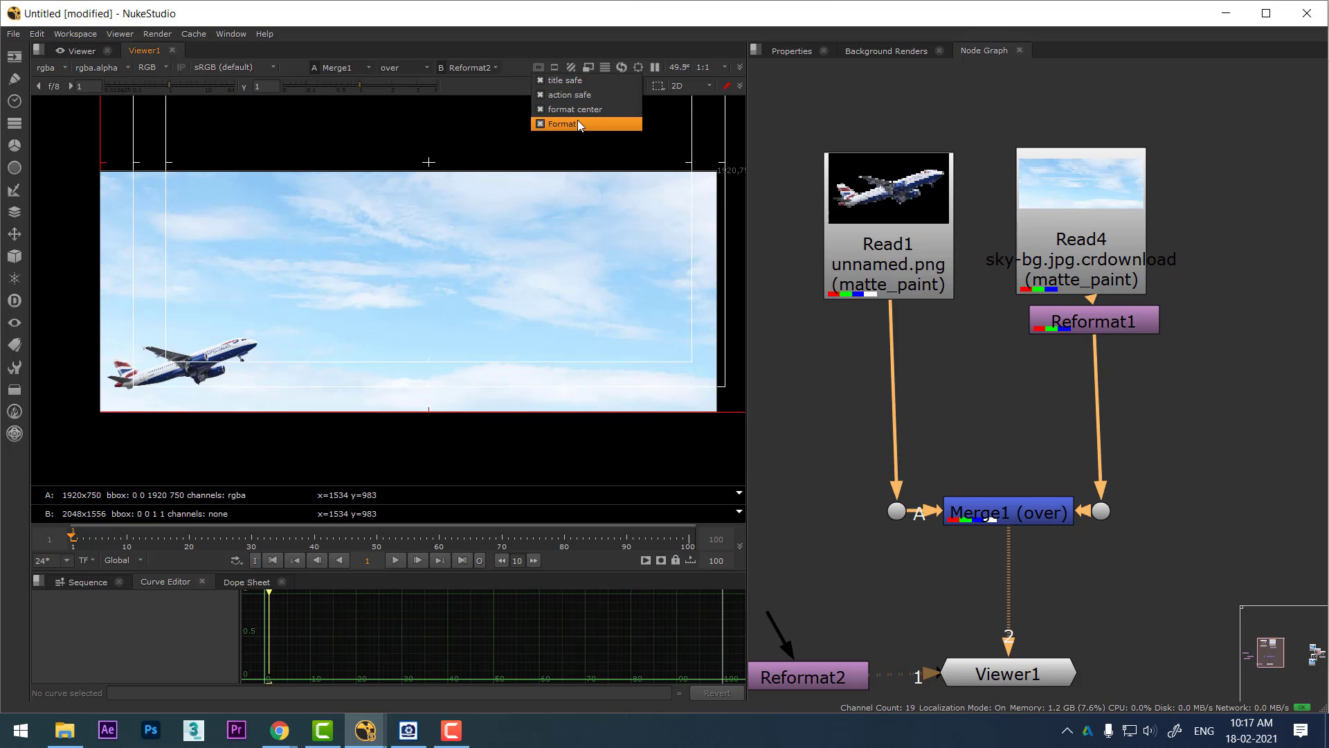
pyautogui.click(578, 122)
pyautogui.scroll(-2, 458, 291)
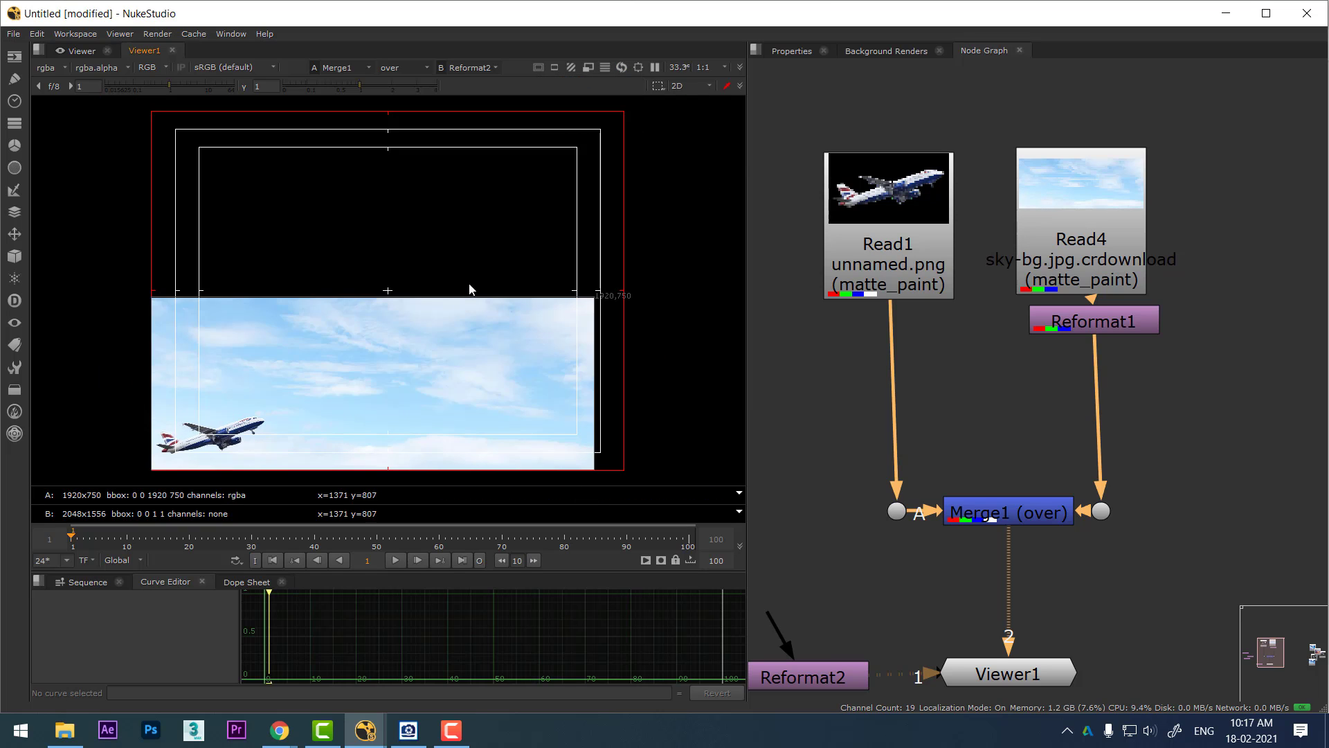
pyautogui.scroll(-3, 477, 292)
pyautogui.scroll(3, 476, 293)
pyautogui.scroll(-1, 418, 320)
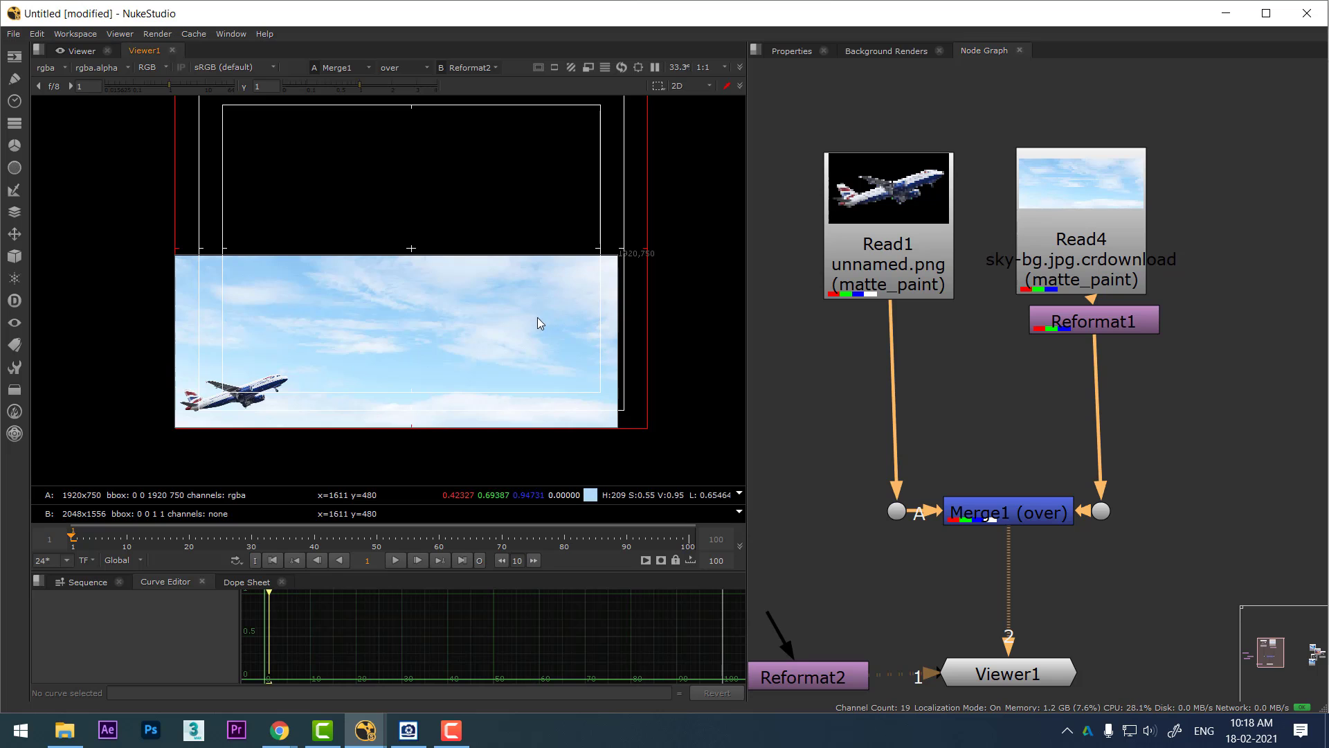
pyautogui.scroll(-1, 525, 309)
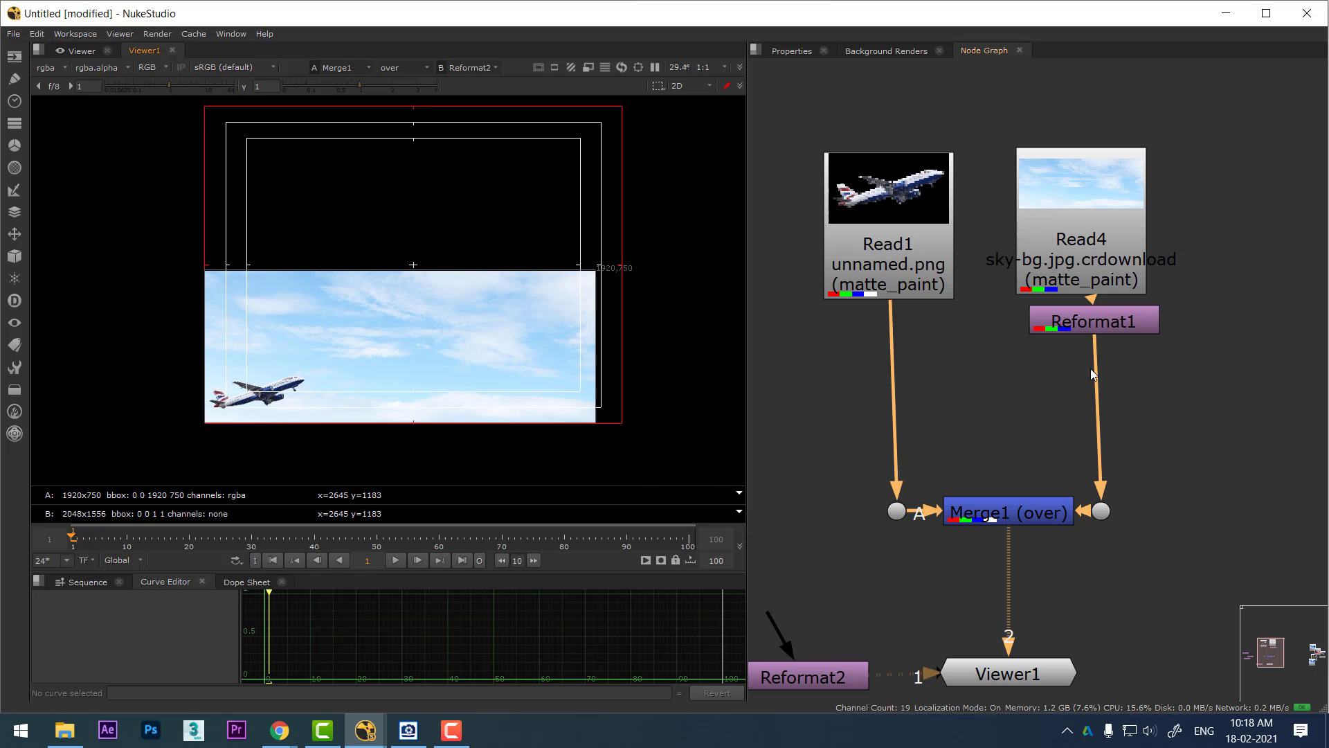
# Check the Reformat1 node's properties, close them and disable Reformat1 under the sky image.
pyautogui.doubleClick(1101, 323)
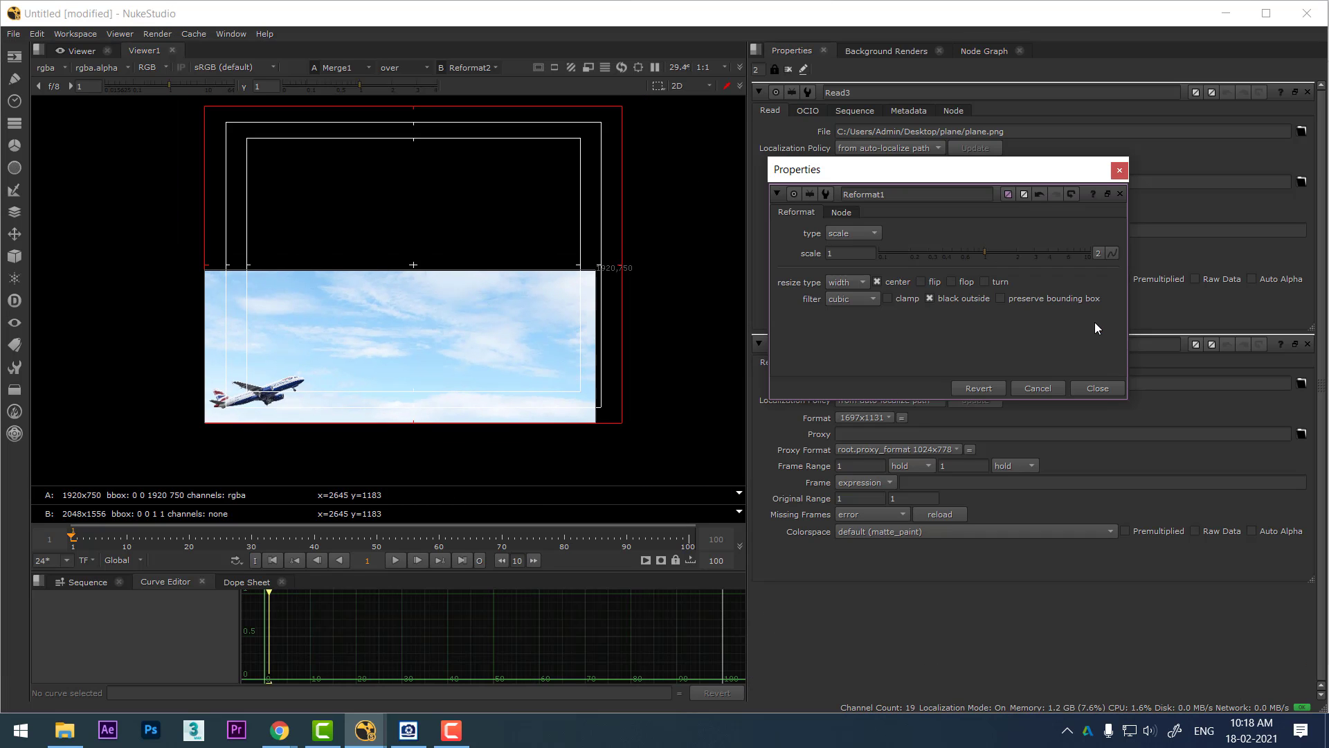
pyautogui.click(1098, 389)
pyautogui.click(983, 51)
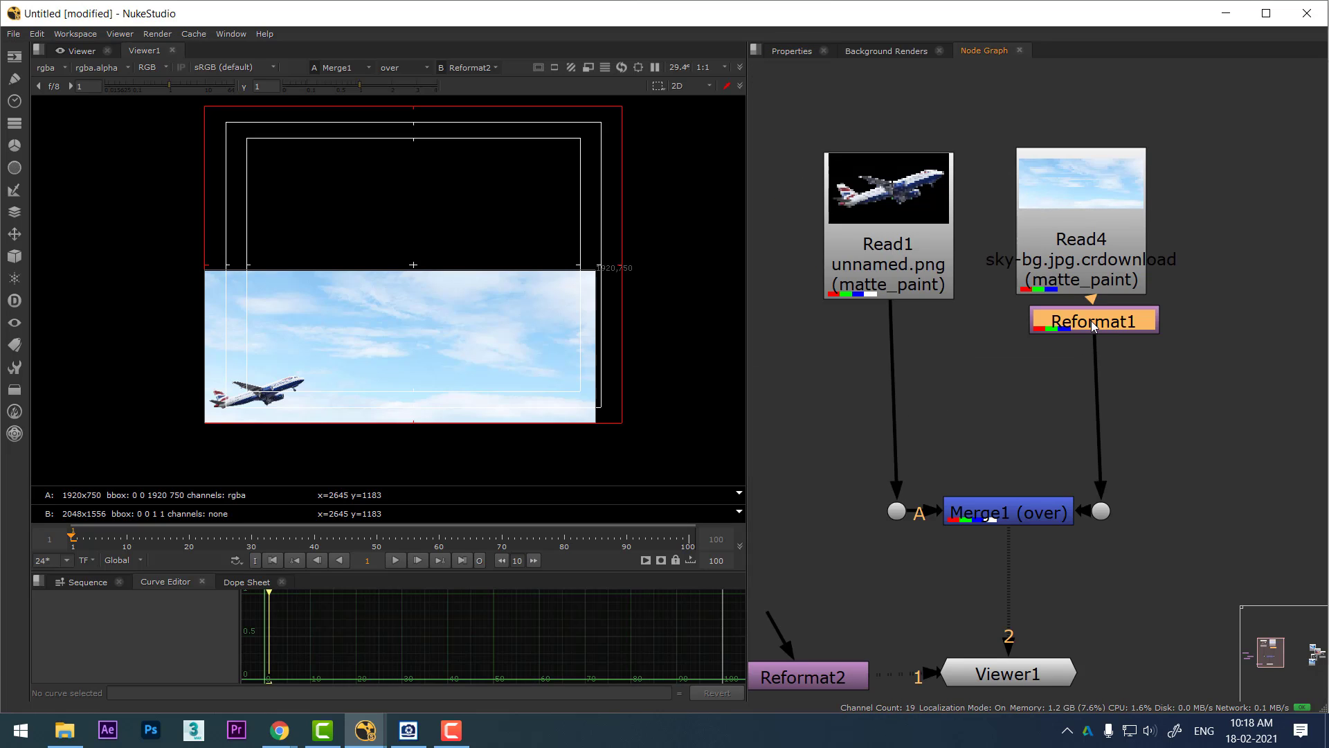
pyautogui.press('d')
pyautogui.click(1152, 356)
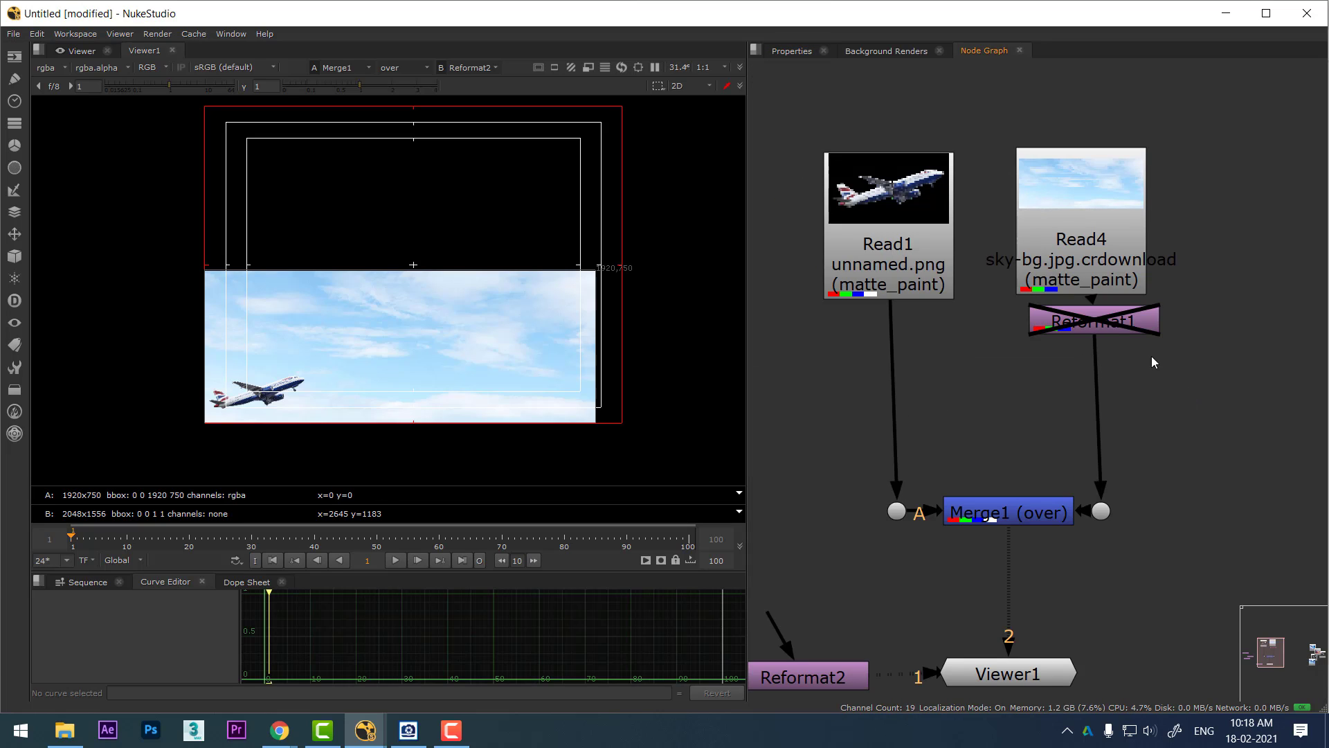
pyautogui.click(1116, 325)
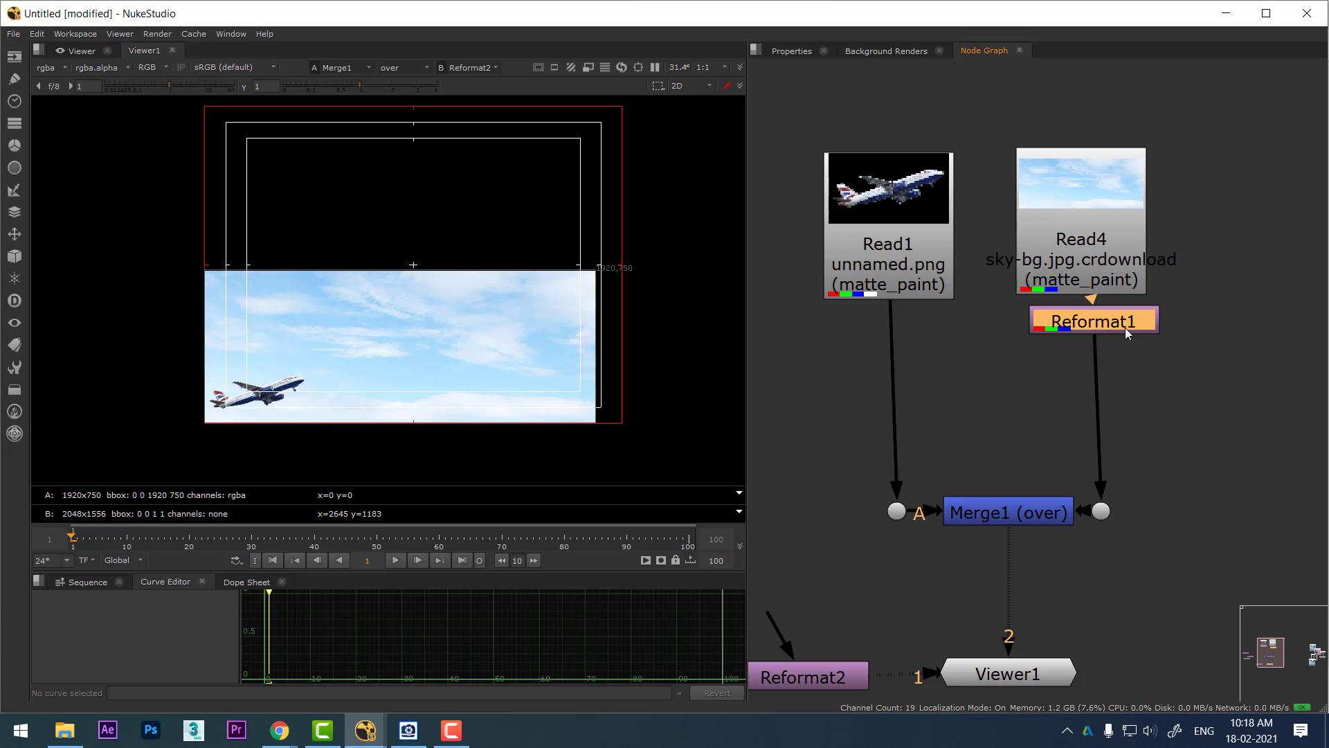
pyautogui.click(1066, 425)
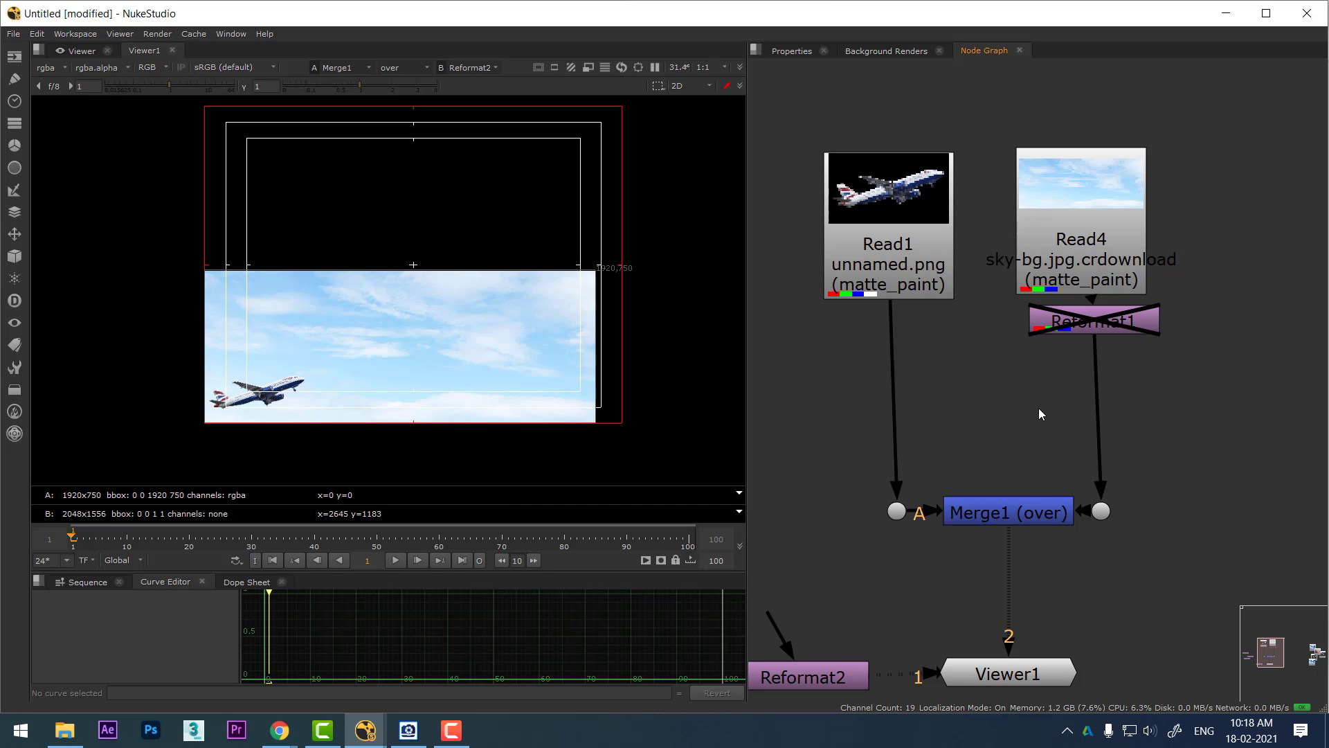
# Open the project settings and set the full size format to HD_720 1280x720.
pyautogui.press('s')
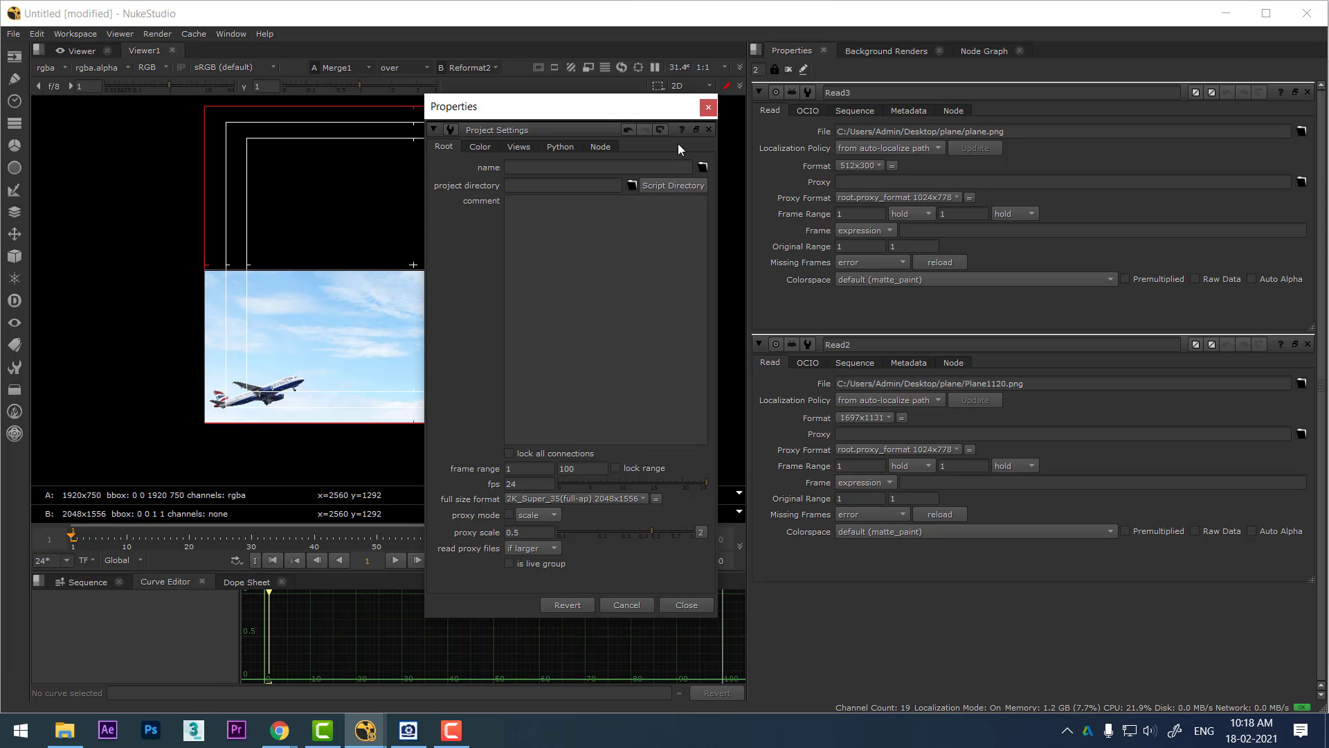
pyautogui.moveTo(590, 108); pyautogui.dragTo(937, 96)
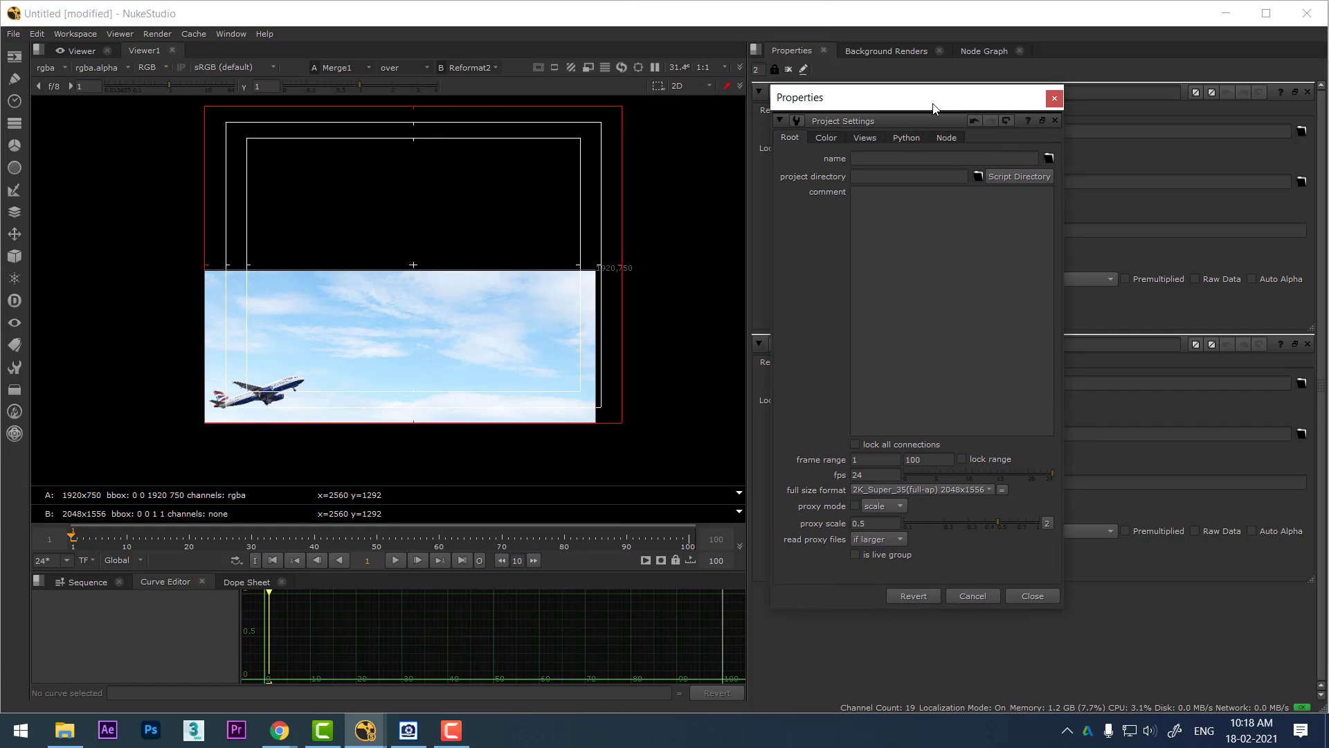
pyautogui.click(986, 486)
pyautogui.click(980, 487)
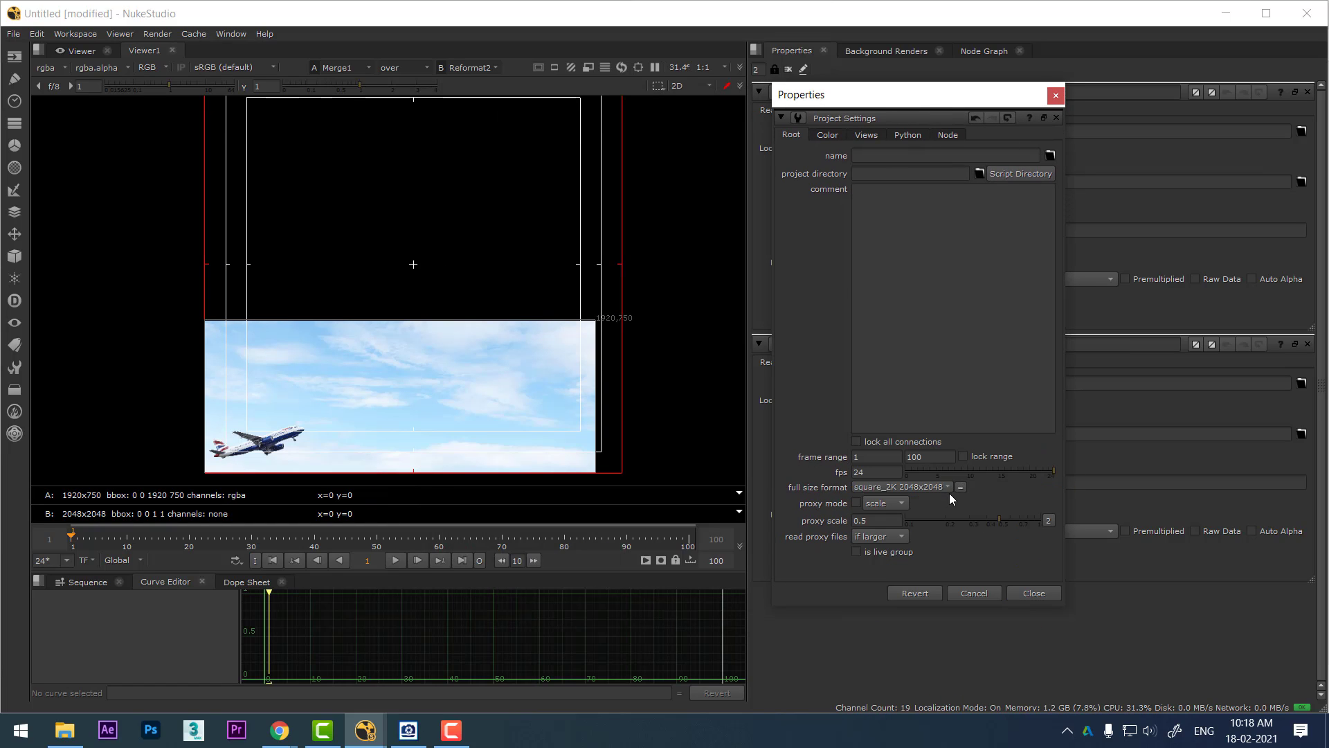
pyautogui.click(947, 488)
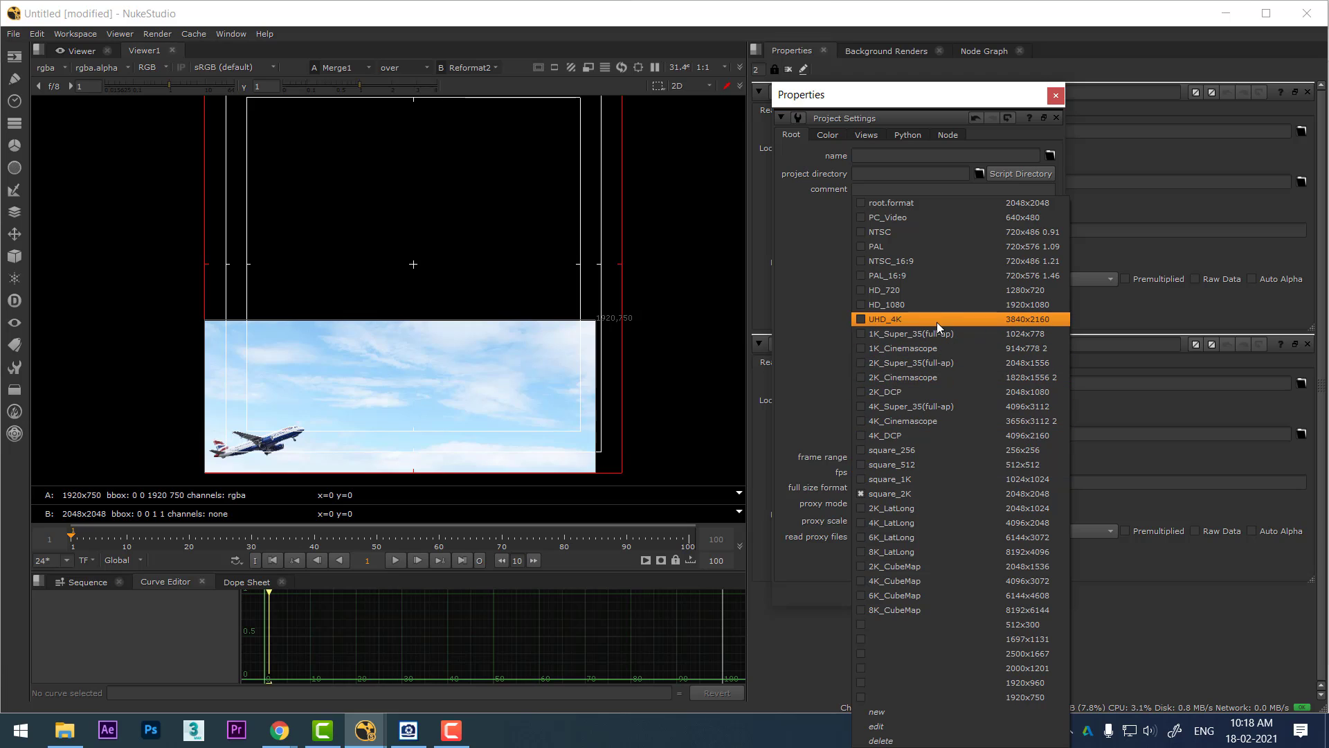
pyautogui.click(954, 290)
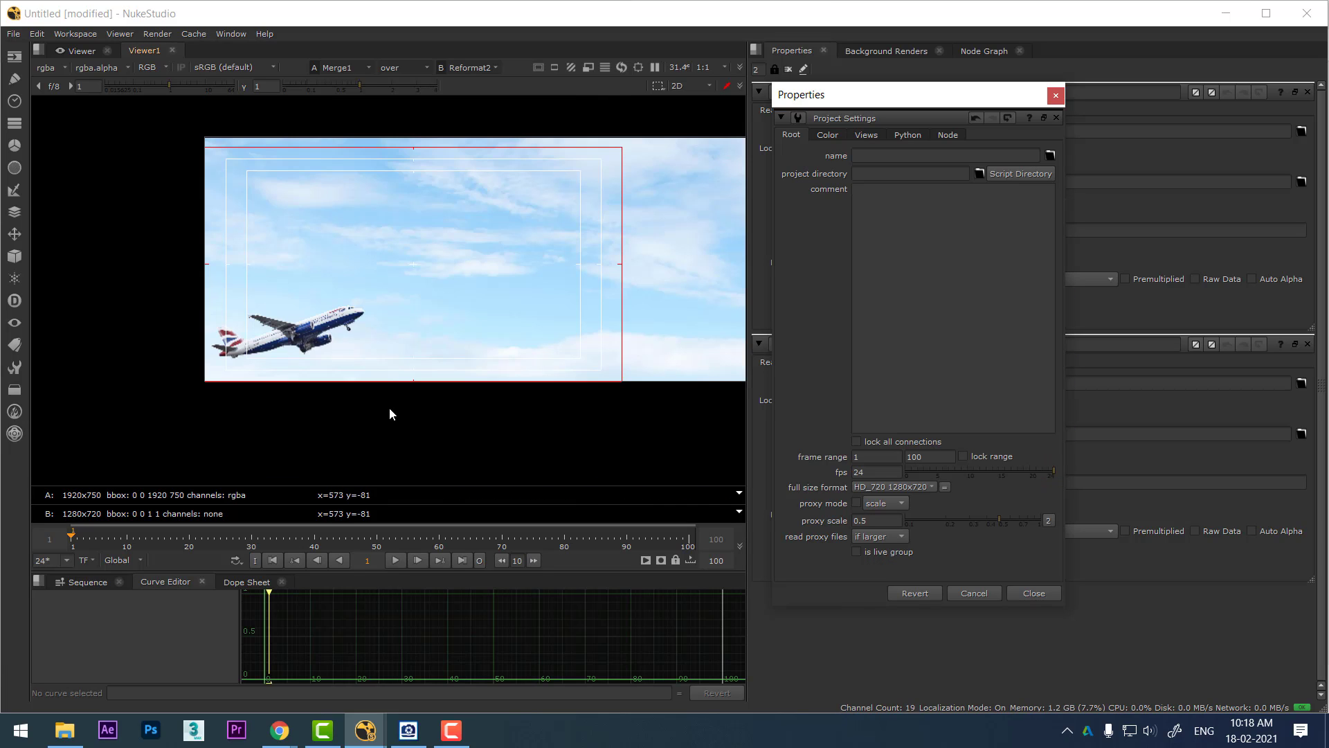
pyautogui.scroll(3, 335, 374)
pyautogui.scroll(-1, 450, 333)
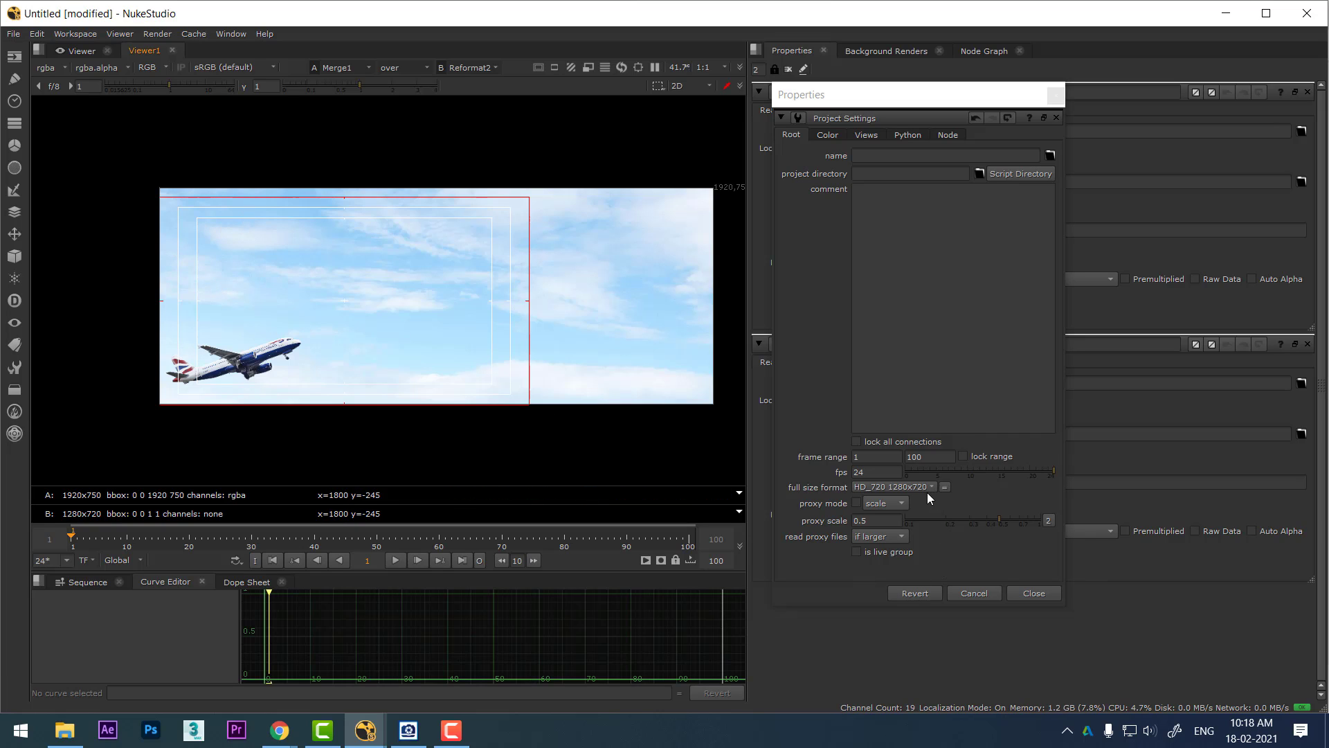
# Try HD_1080 1920x1080 as the project's full size format.
pyautogui.scroll(-14, 928, 488)
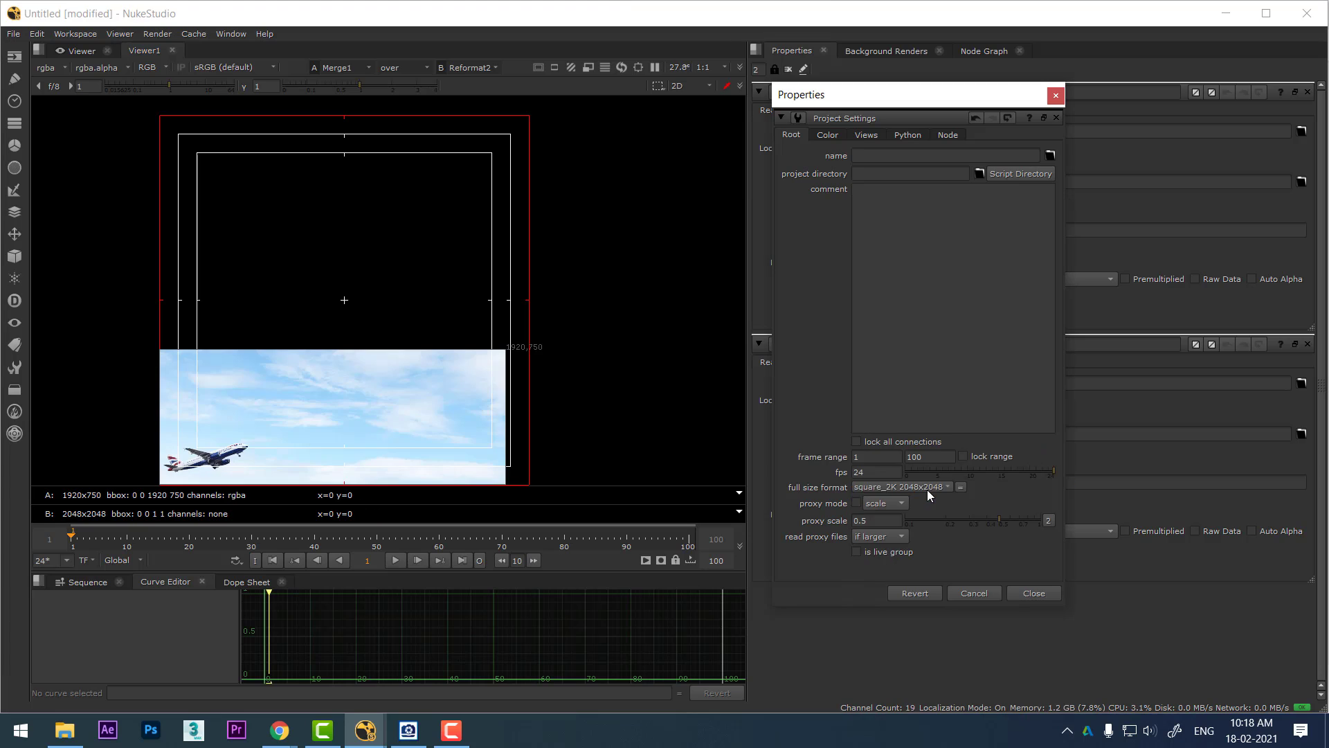
pyautogui.click(928, 489)
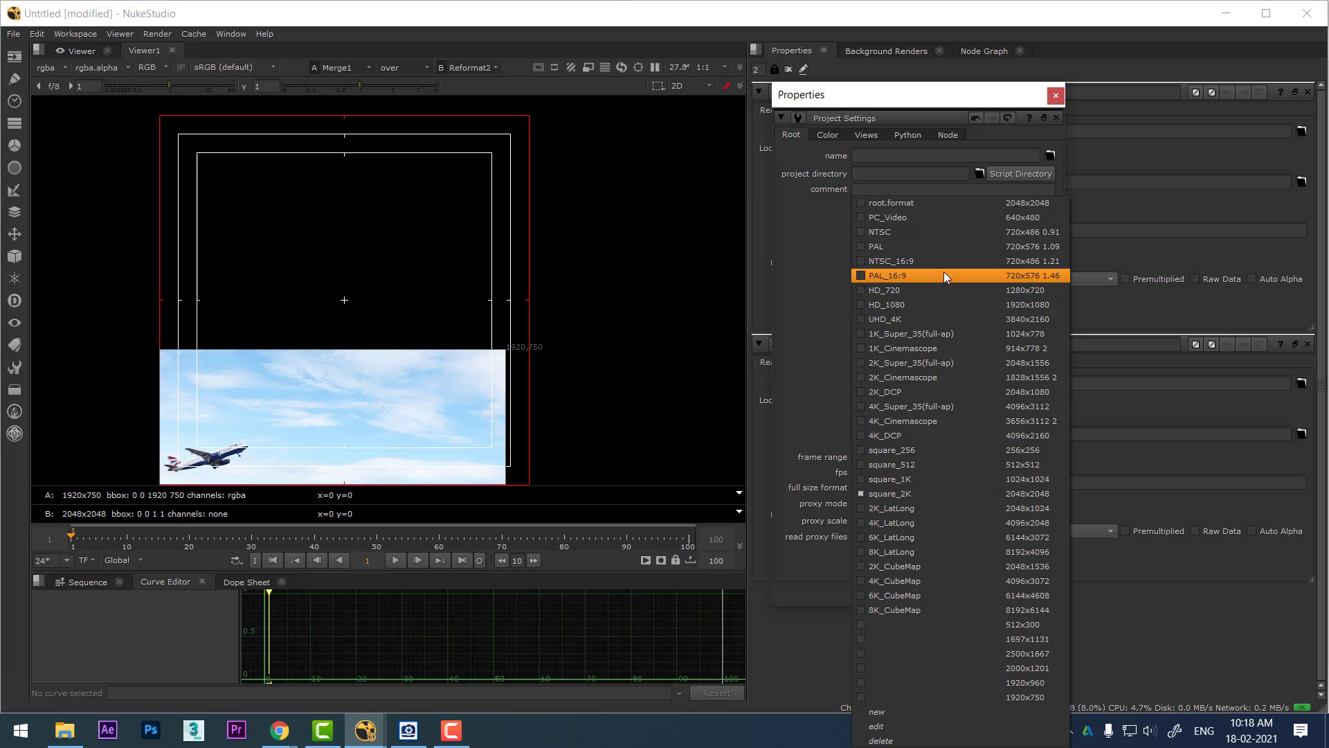
pyautogui.click(933, 309)
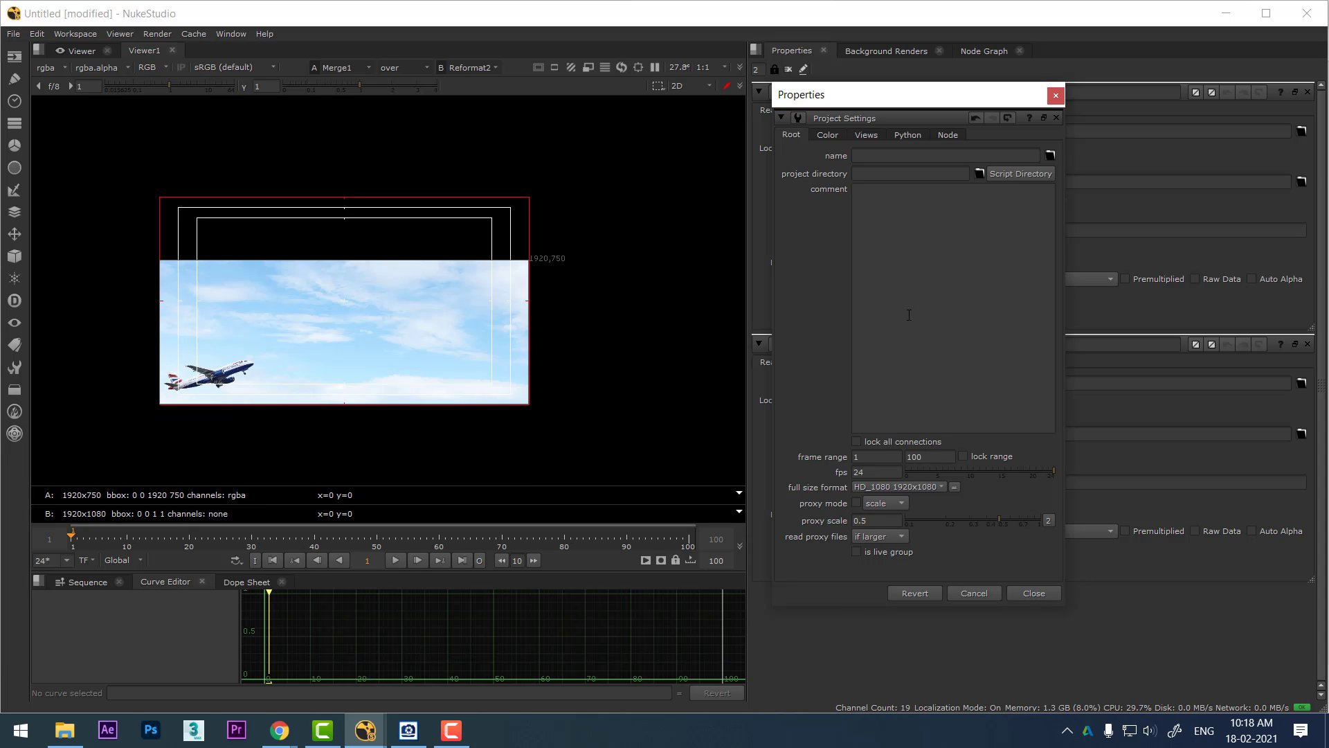
# Return the project's full size format to HD_720 1280x720, close the project settings and show the node graph.
pyautogui.click(940, 487)
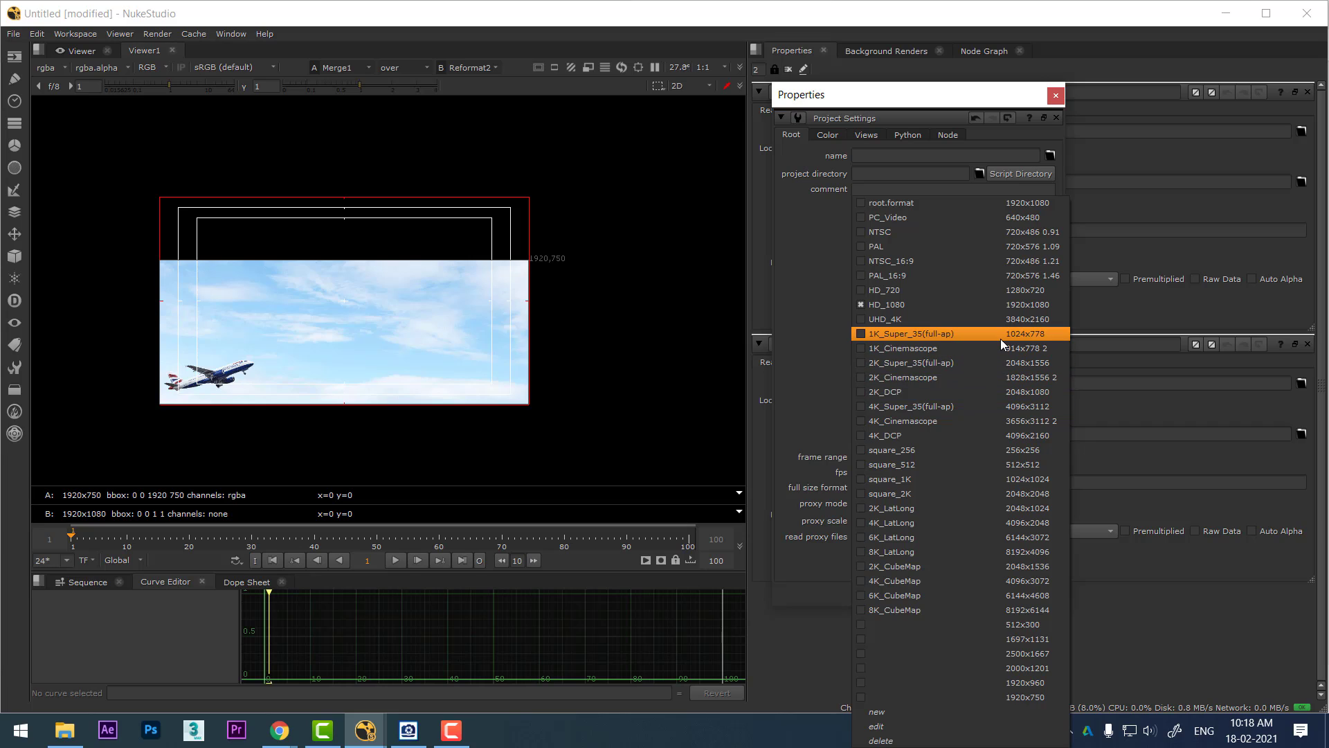
pyautogui.click(1000, 292)
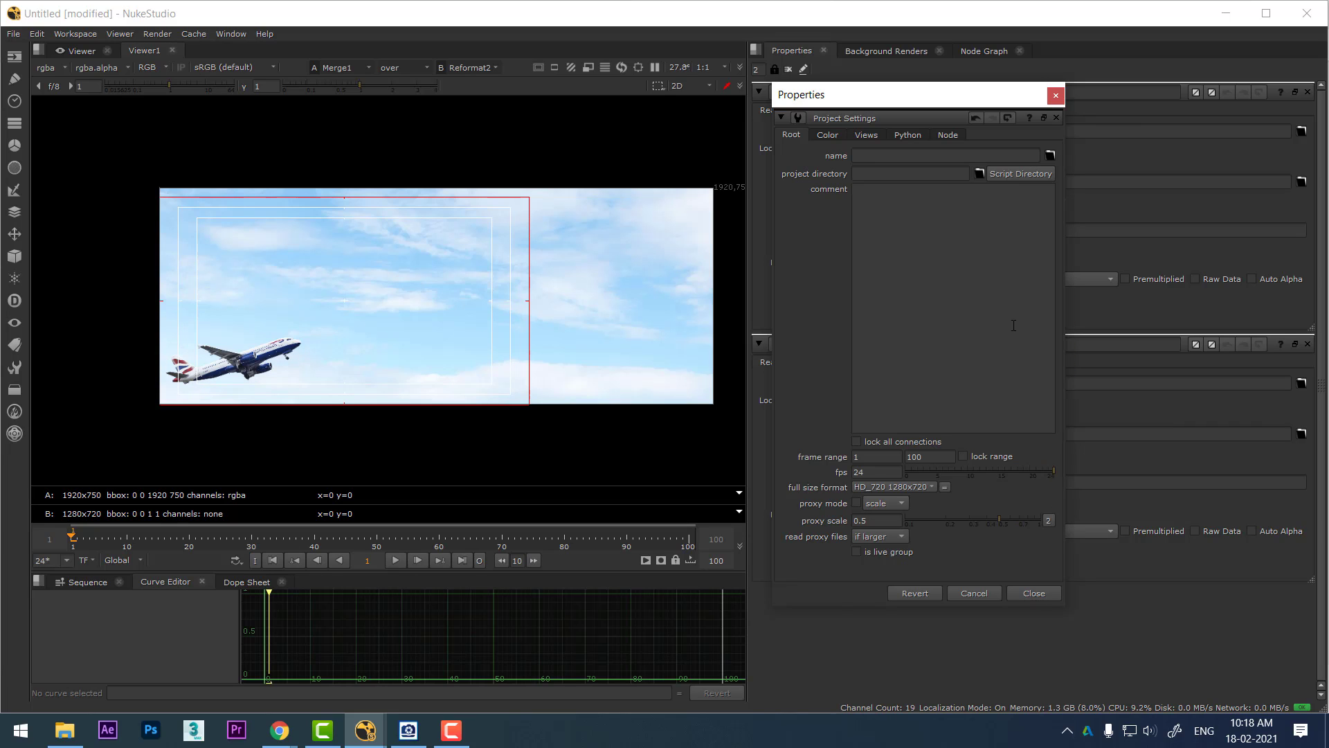
pyautogui.click(1034, 593)
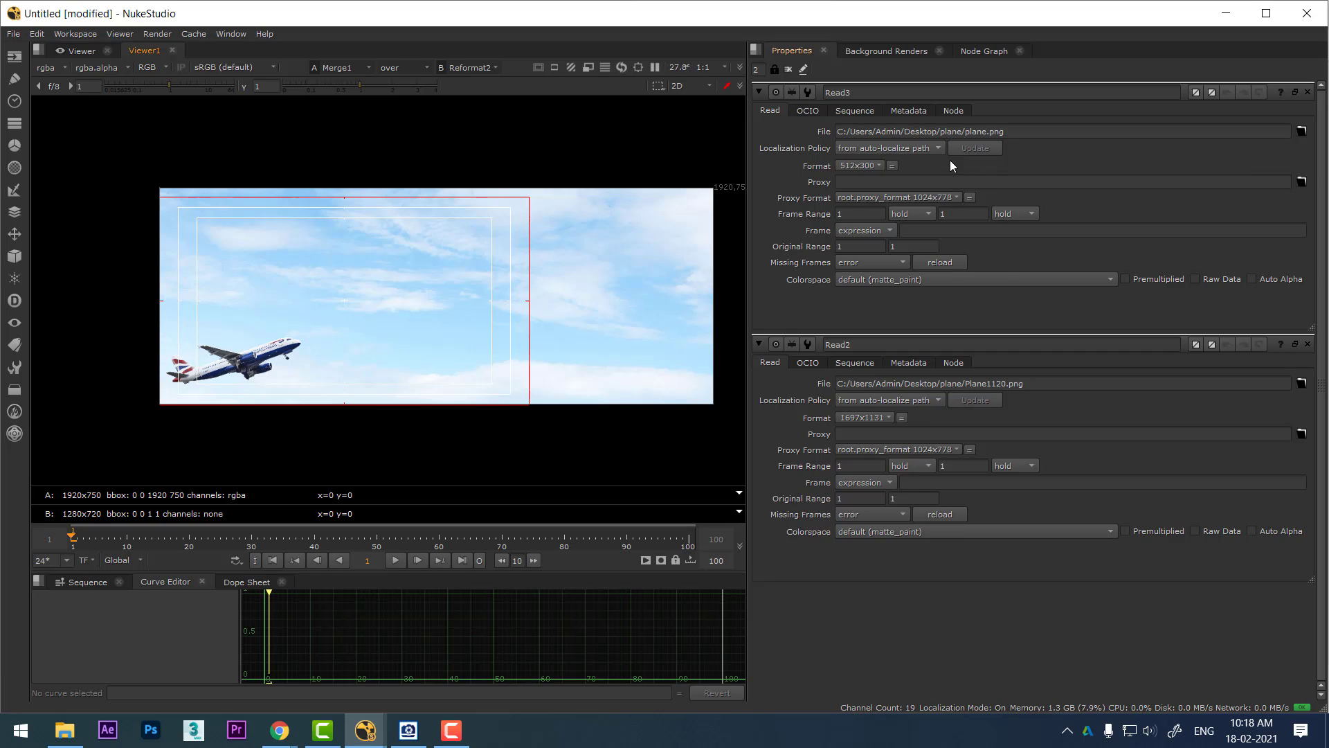
pyautogui.click(975, 50)
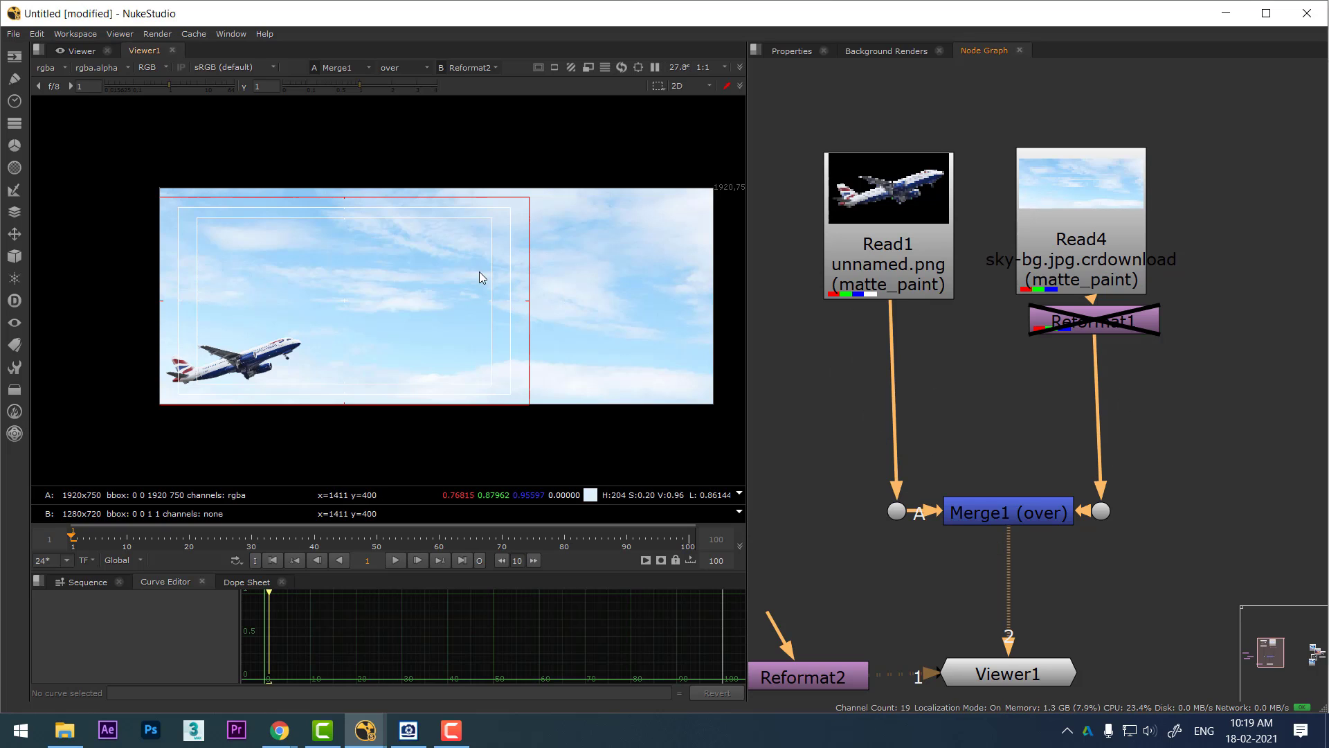
# Examine the upper-right corner of the merged sky image and its resolution label against the project format guides.
pyautogui.moveTo(483, 250); pyautogui.dragTo(493, 282, button='middle')
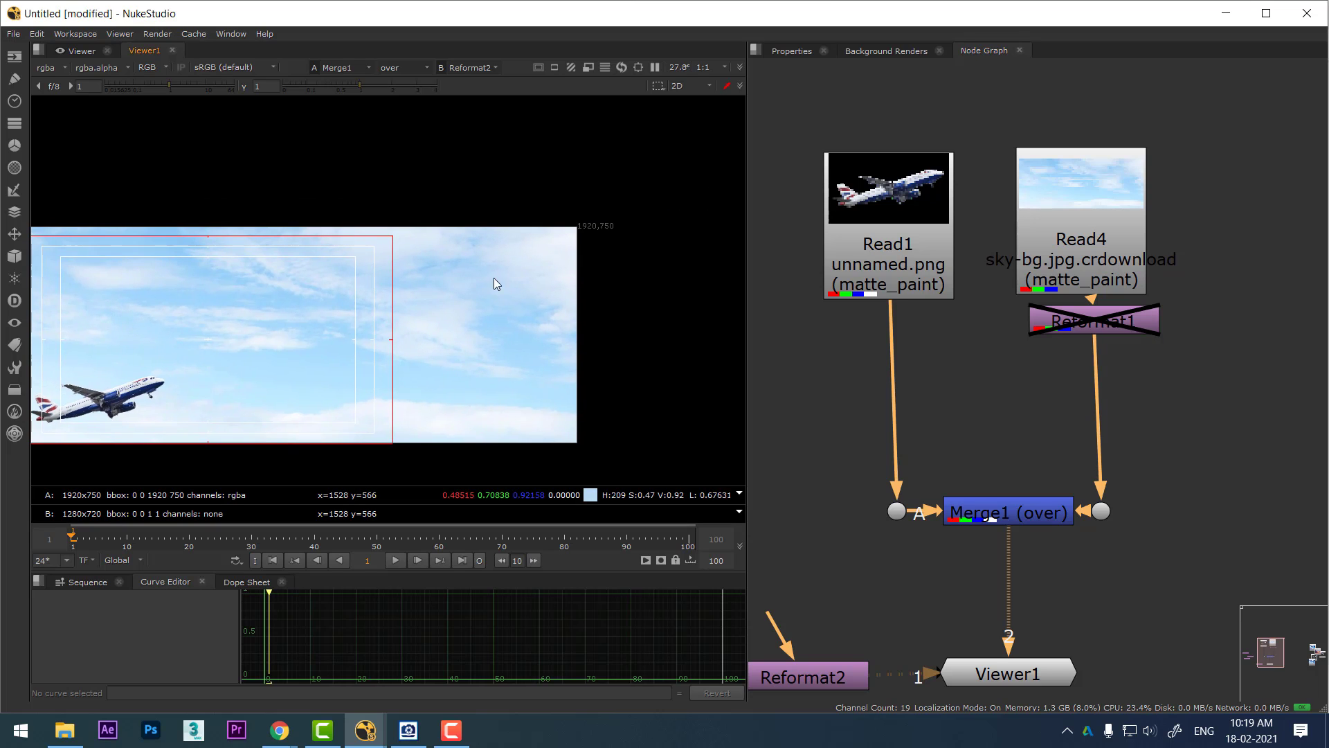
pyautogui.scroll(5, 496, 283)
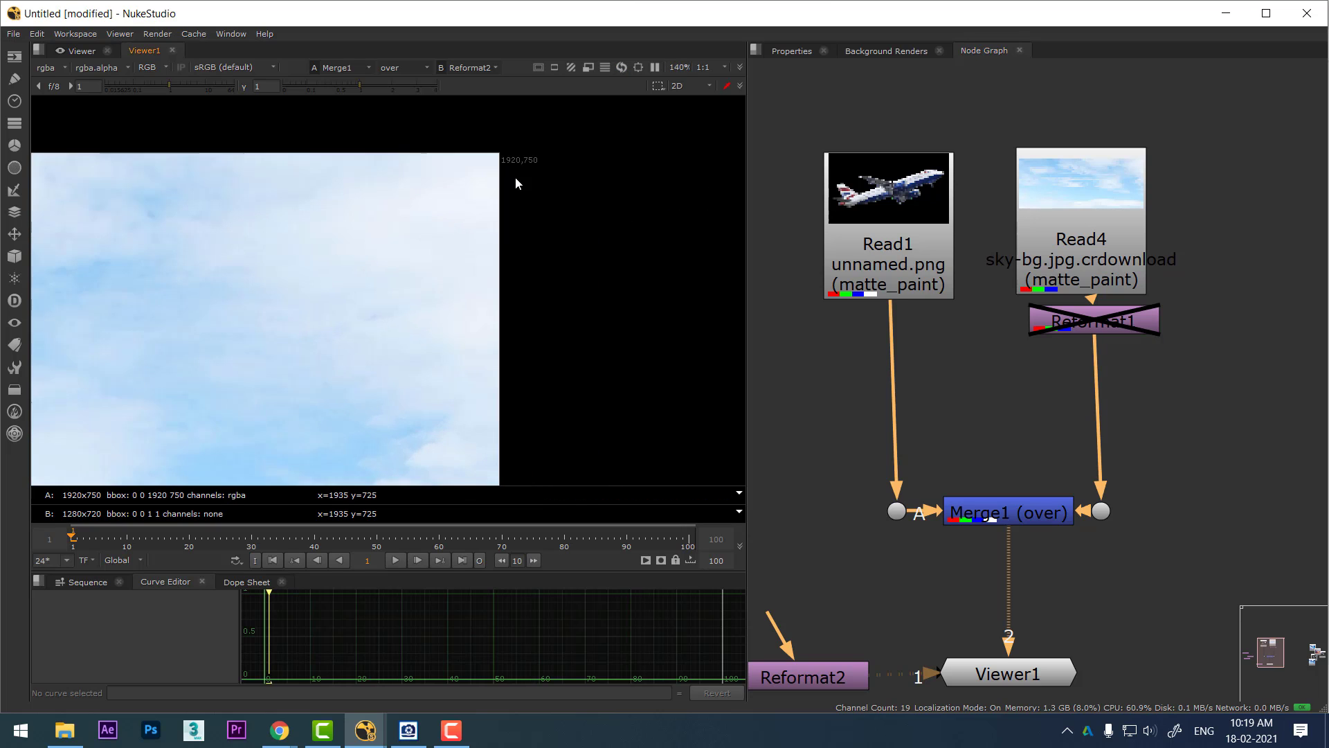
pyautogui.moveTo(515, 183); pyautogui.dragTo(537, 212, button='middle')
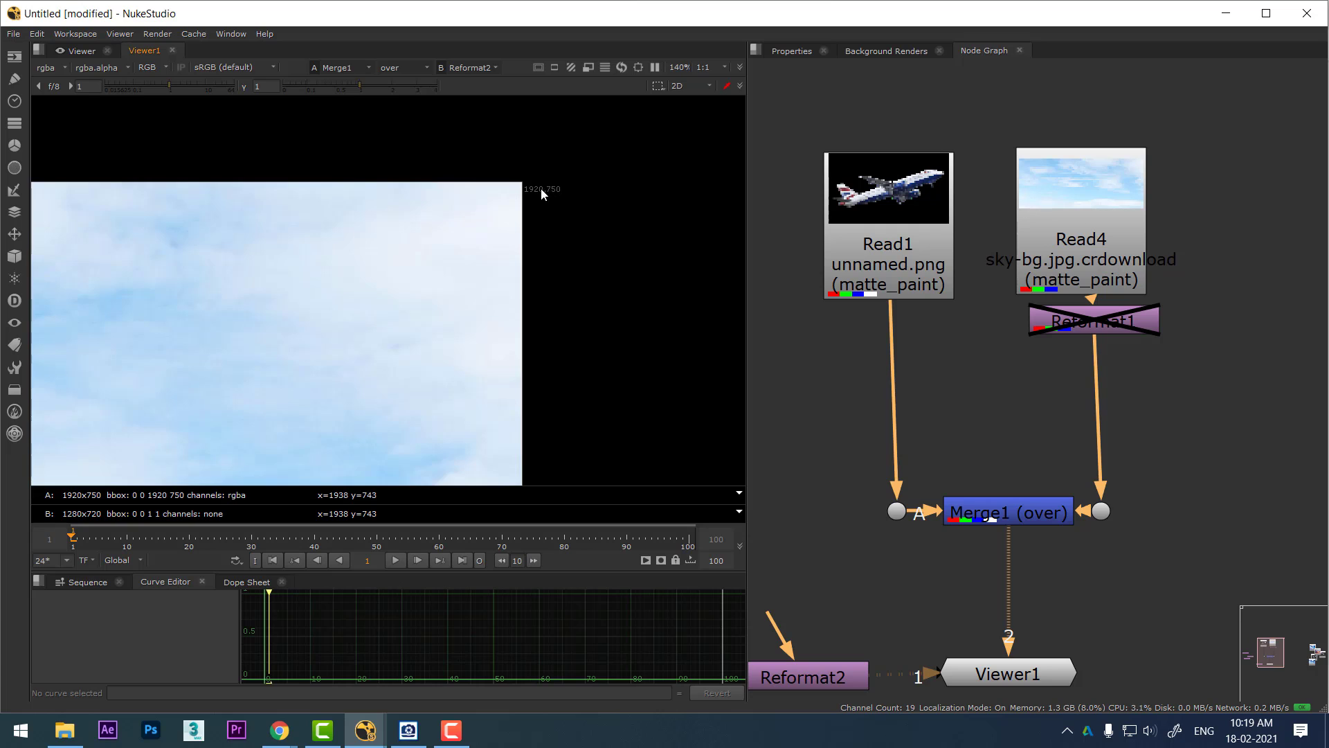
pyautogui.scroll(8, 542, 193)
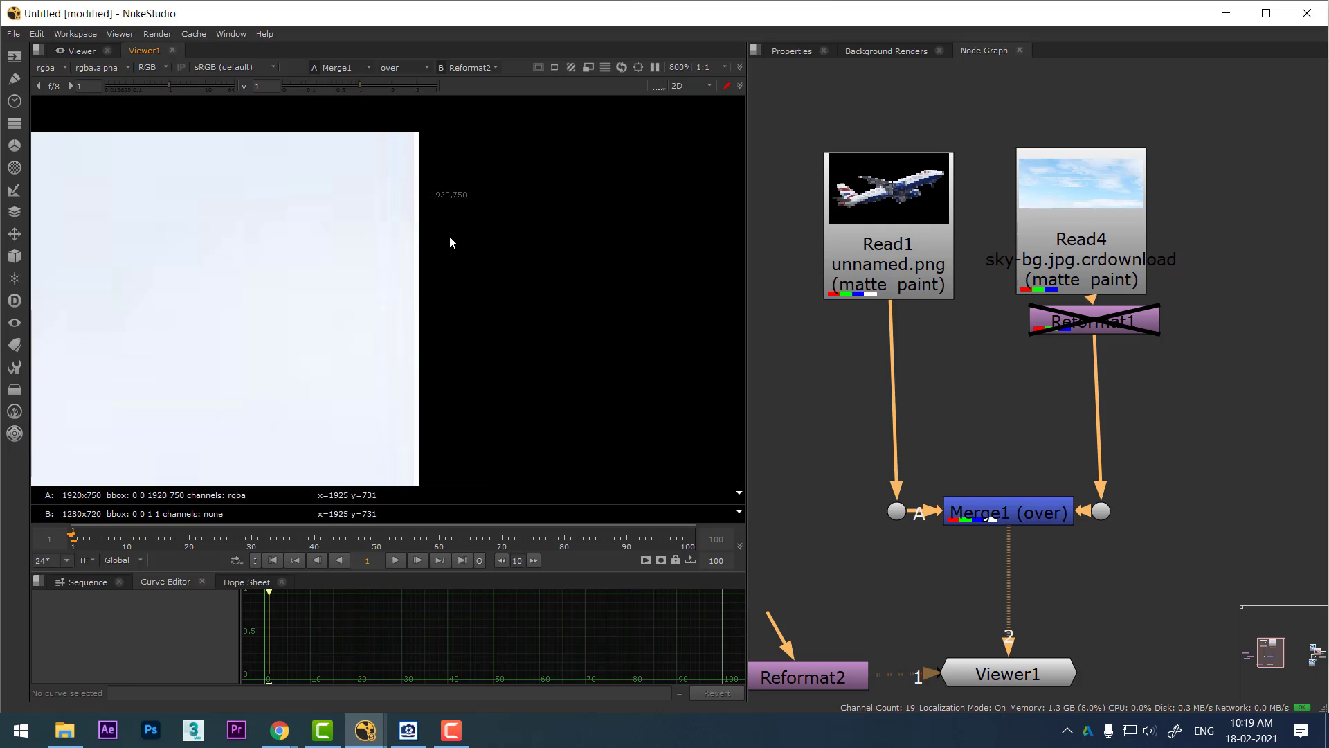
pyautogui.scroll(-10, 464, 239)
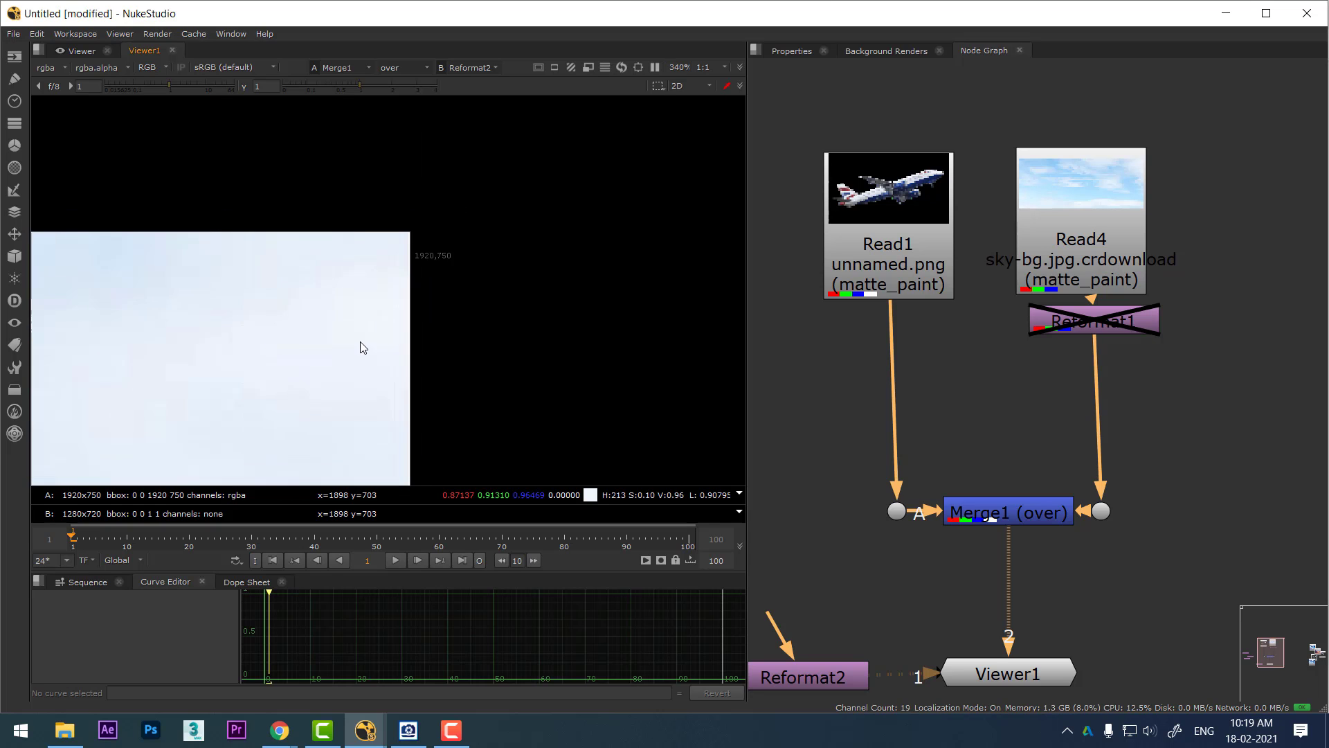
pyautogui.scroll(-3, 418, 292)
pyautogui.moveTo(468, 293); pyautogui.dragTo(540, 312, button='middle')
pyautogui.scroll(-2, 542, 312)
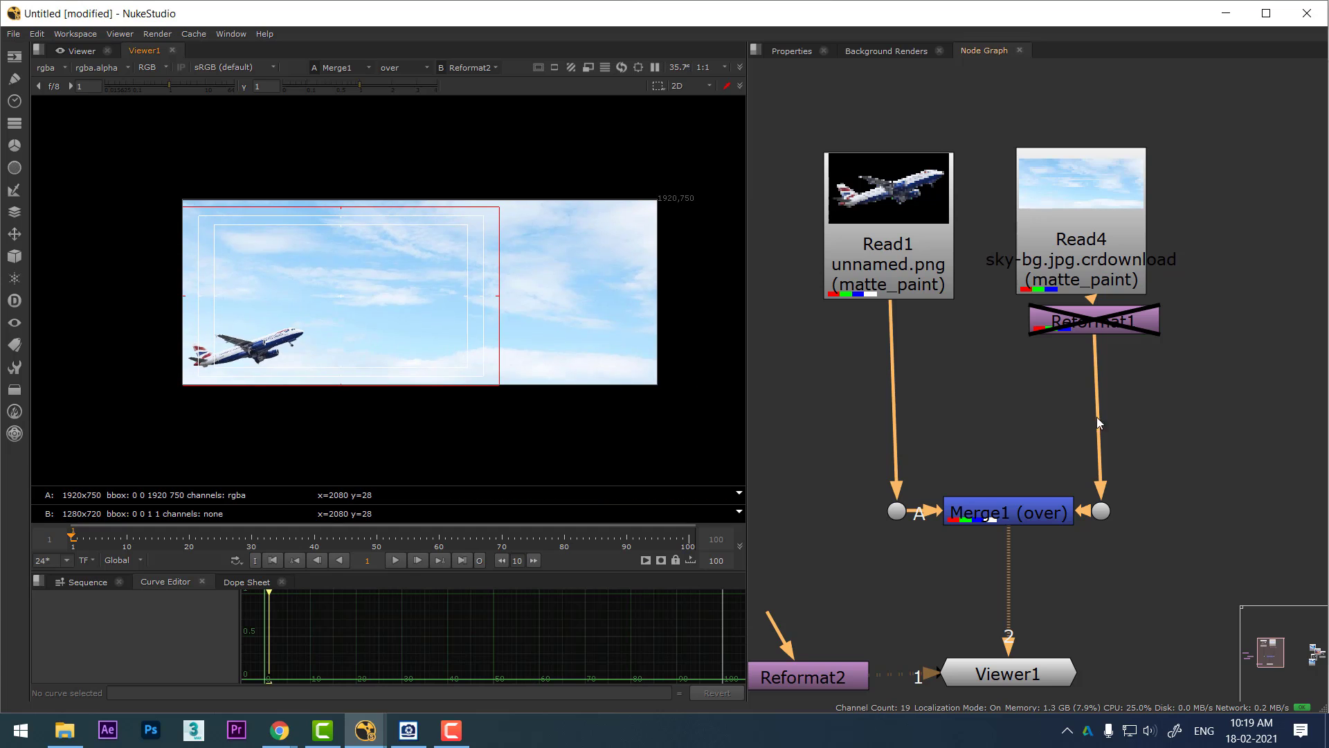
# Re-enable Reformat1 and set its type to "to format" with PAL 720x576 1.09 as the output format.
pyautogui.click(1102, 327)
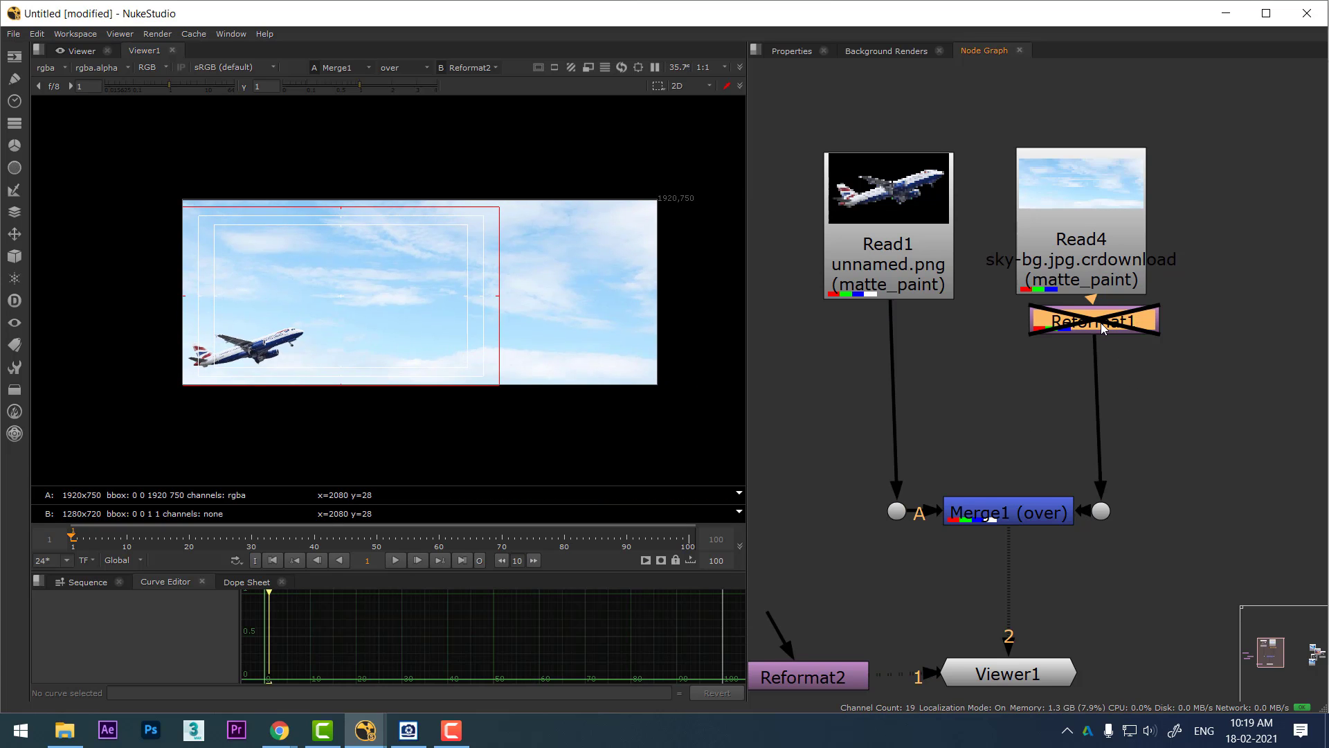
pyautogui.press('d')
pyautogui.doubleClick(1110, 329)
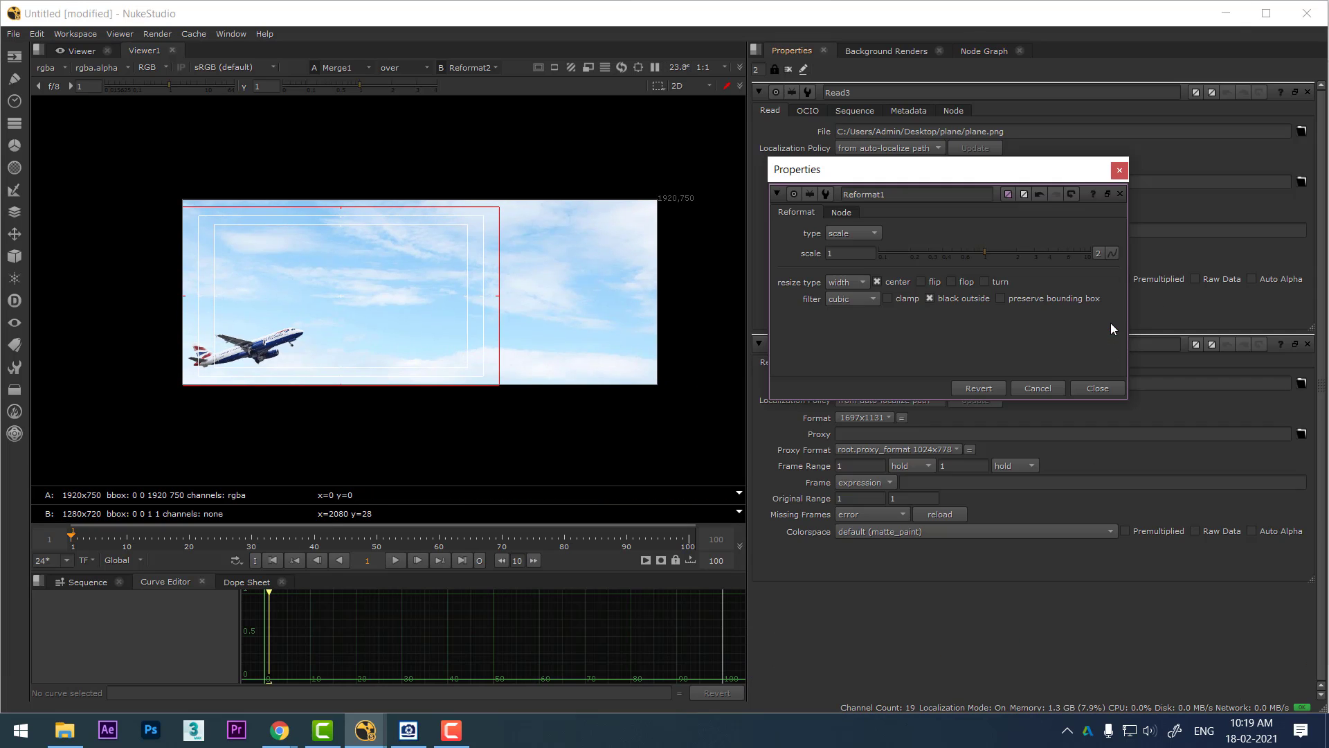
pyautogui.click(870, 233)
pyautogui.click(871, 205)
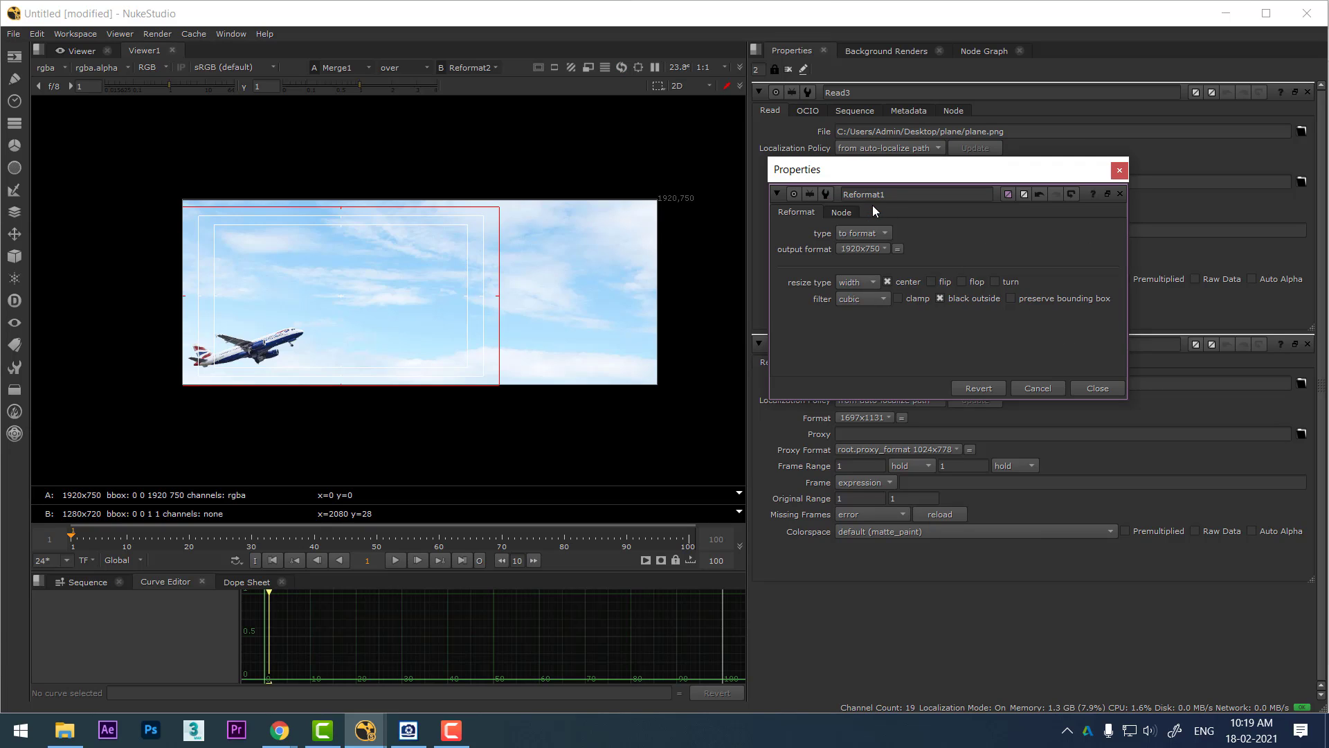
pyautogui.click(869, 249)
pyautogui.click(870, 249)
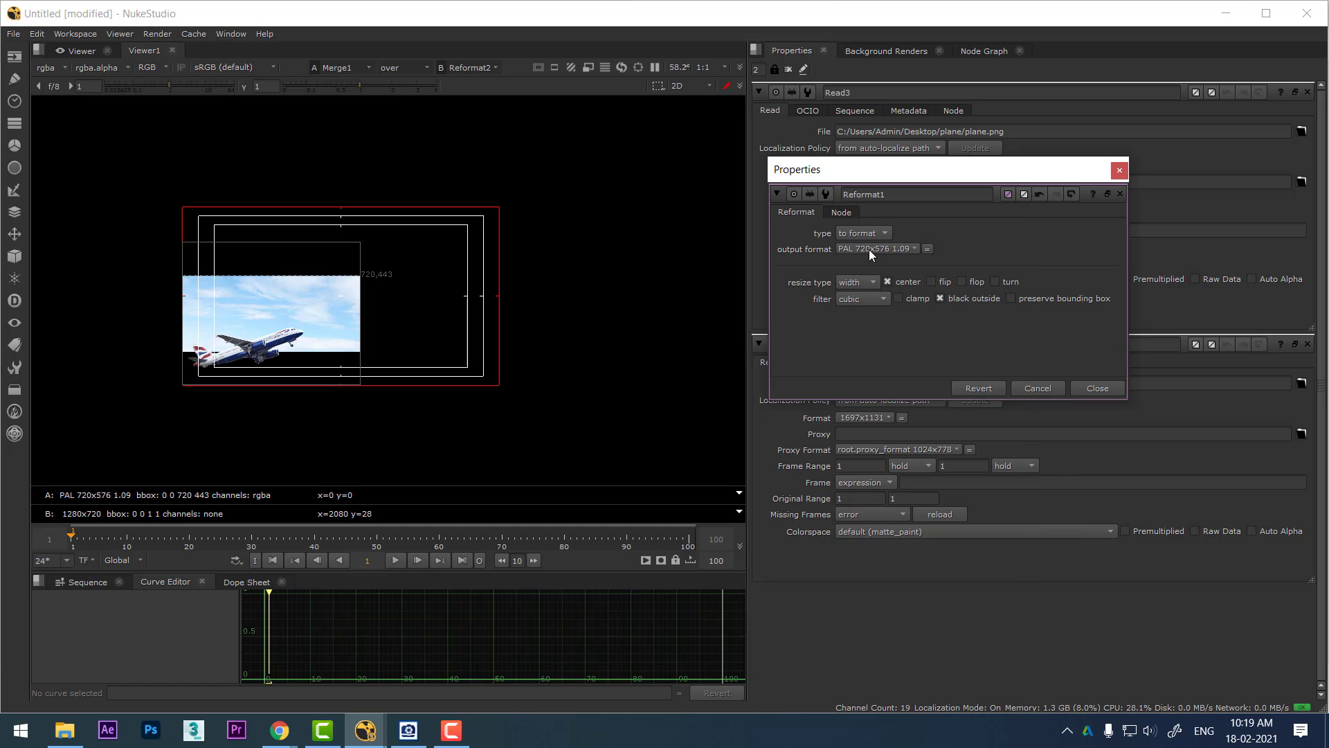
# Try 1K_Super_35(full-ap) 1024x778 as Reformat1's output format and settle on HD_720 1280x720.
pyautogui.click(869, 248)
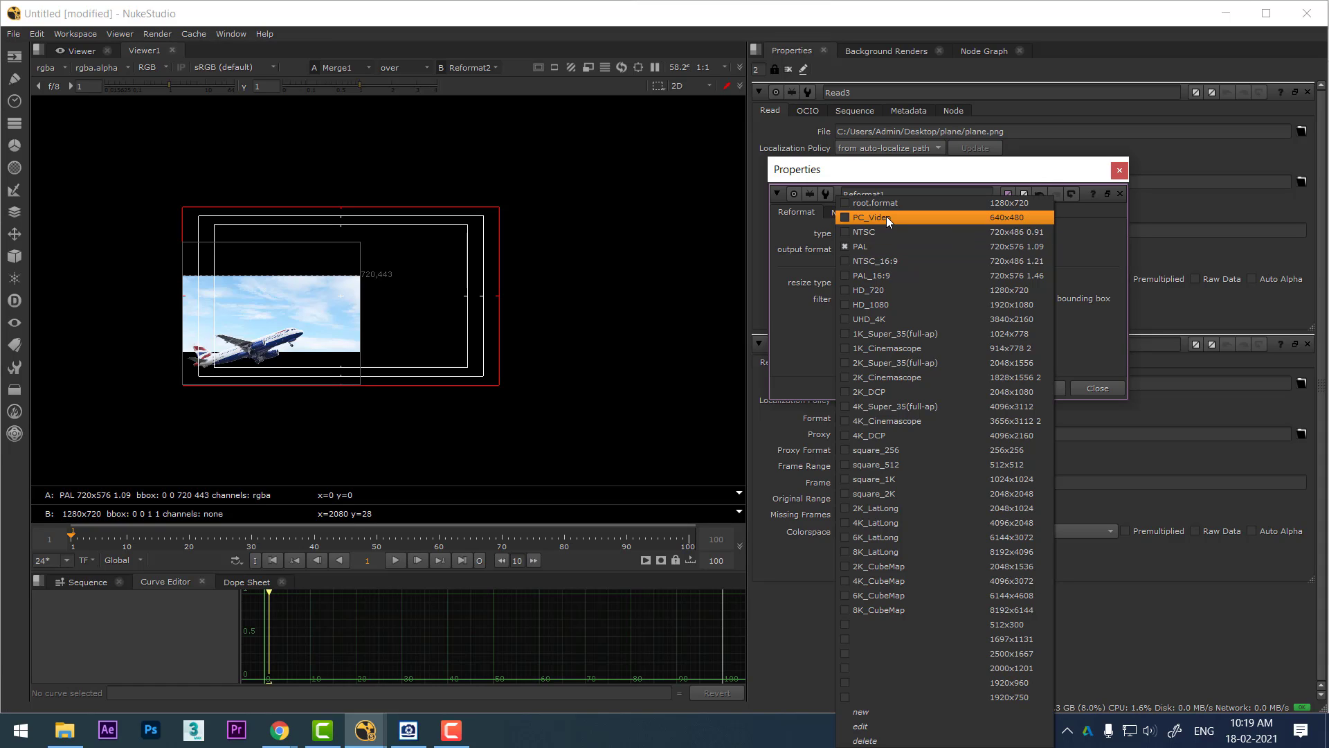
pyautogui.click(940, 332)
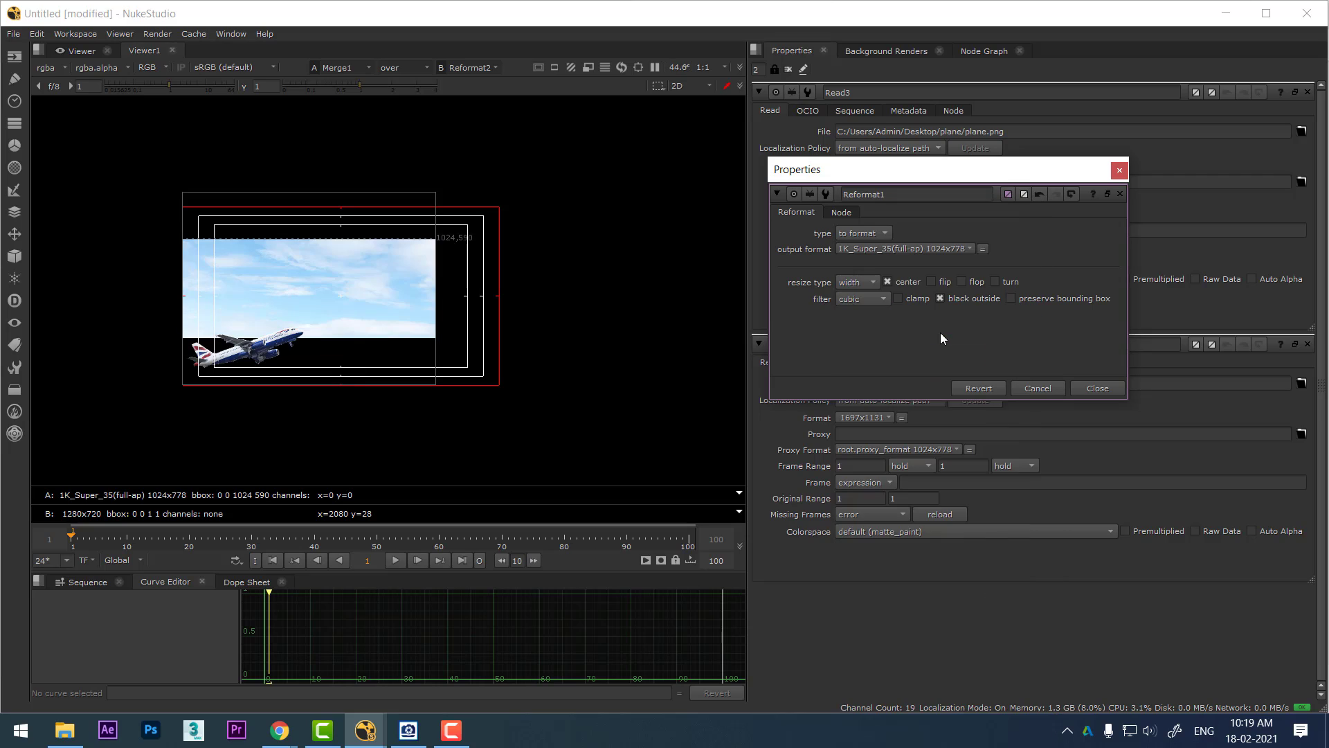
pyautogui.click(948, 251)
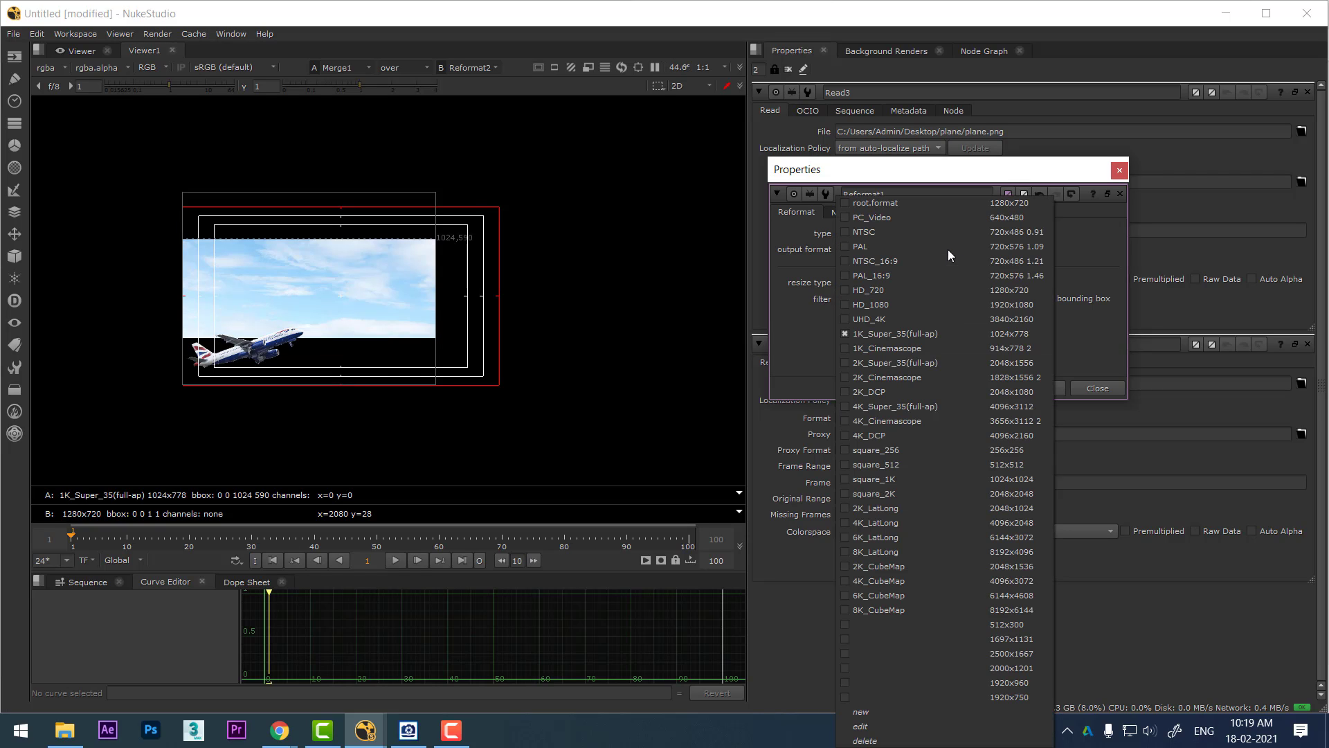
pyautogui.click(965, 289)
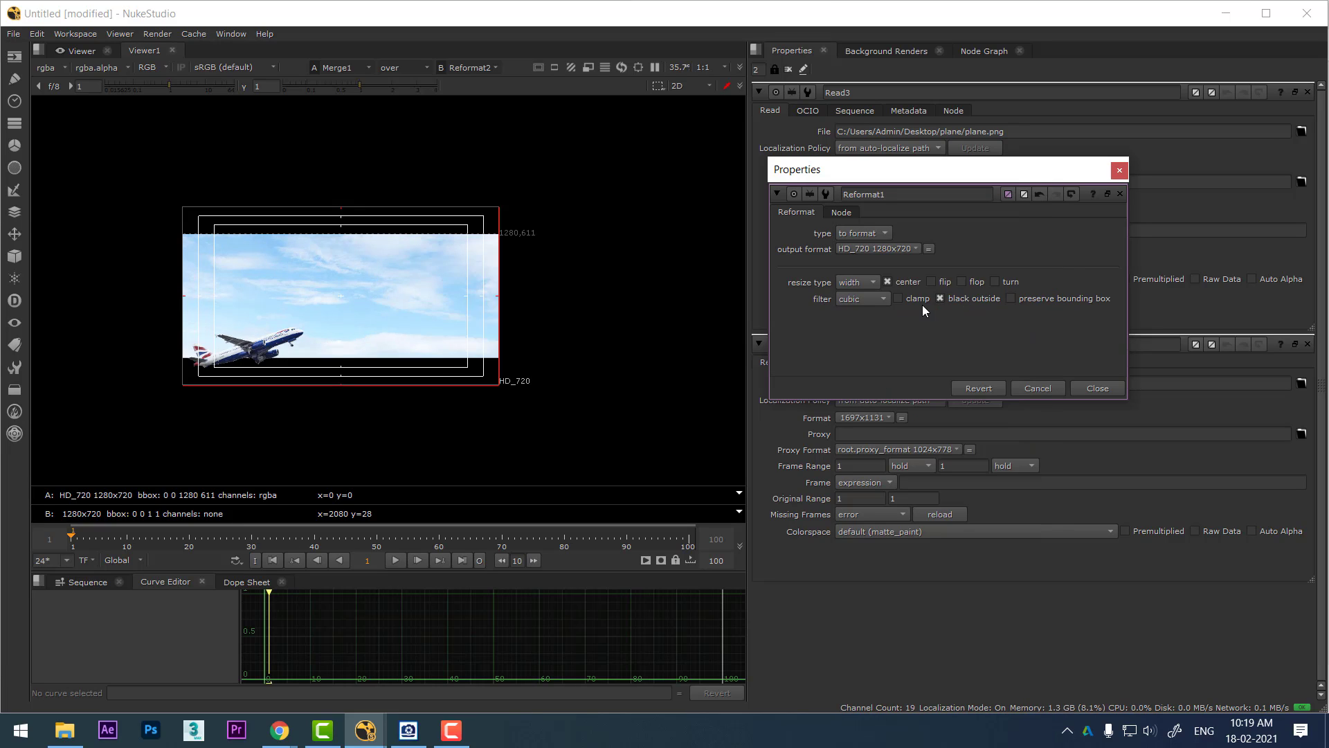
# Turn off black outside for Reformat1 and close its properties.
pyautogui.click(949, 296)
pyautogui.click(949, 296)
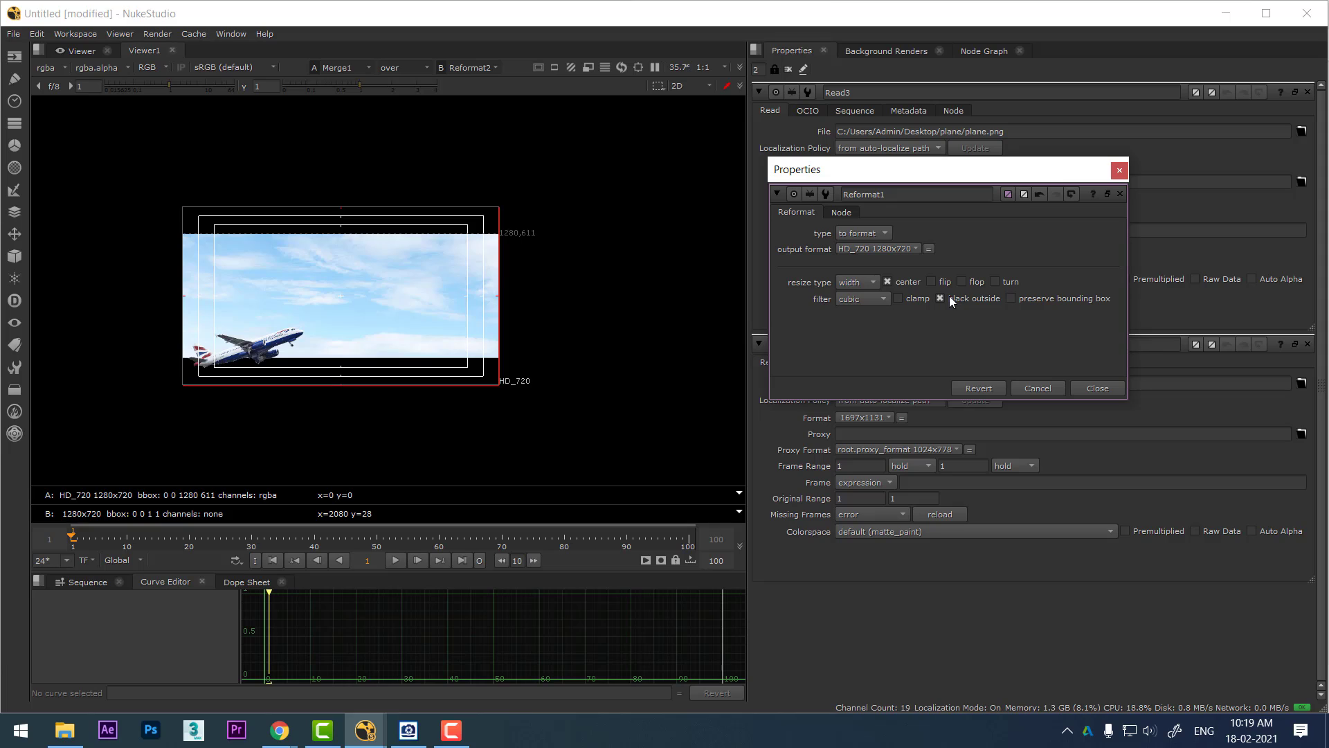
pyautogui.click(949, 296)
pyautogui.click(949, 297)
pyautogui.click(951, 298)
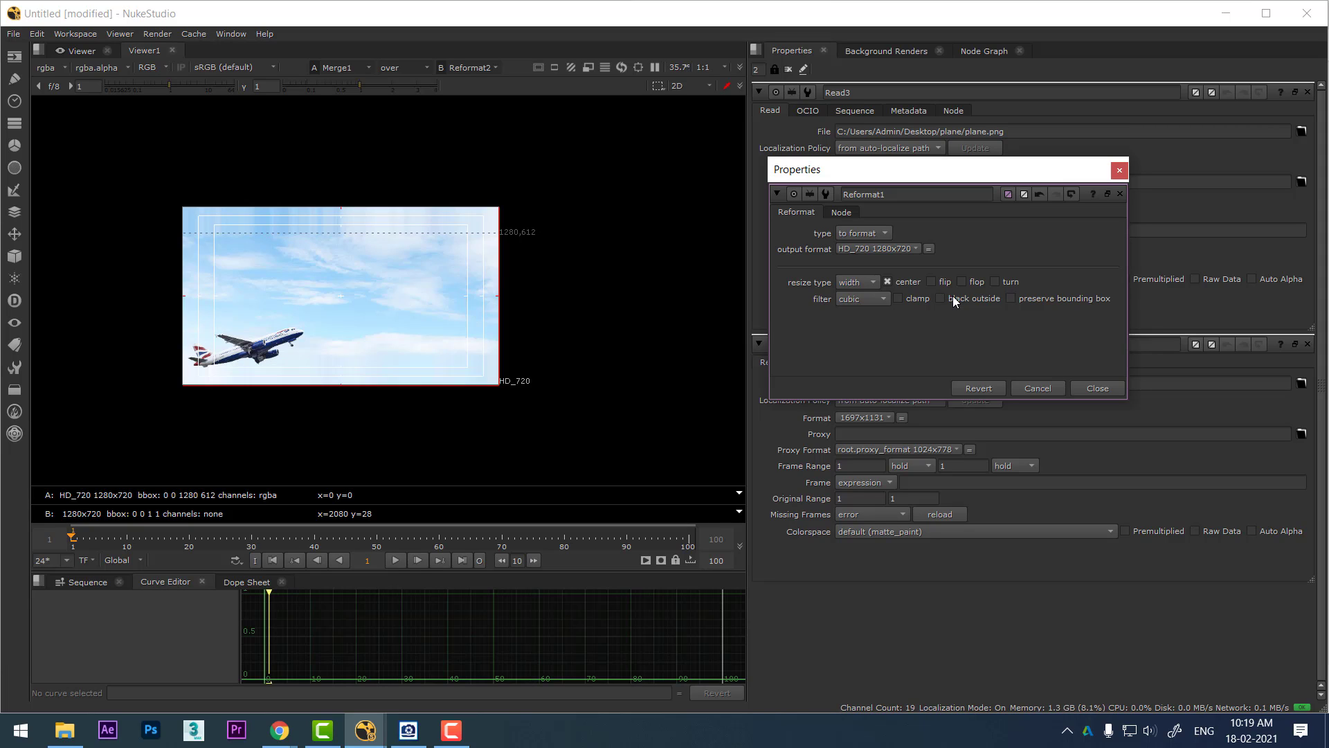
pyautogui.click(1116, 389)
# Compare the merged composite with Reformat1 disabled and enabled in the node graph, leaving the node enabled.
pyautogui.click(984, 51)
pyautogui.scroll(6, 1119, 409)
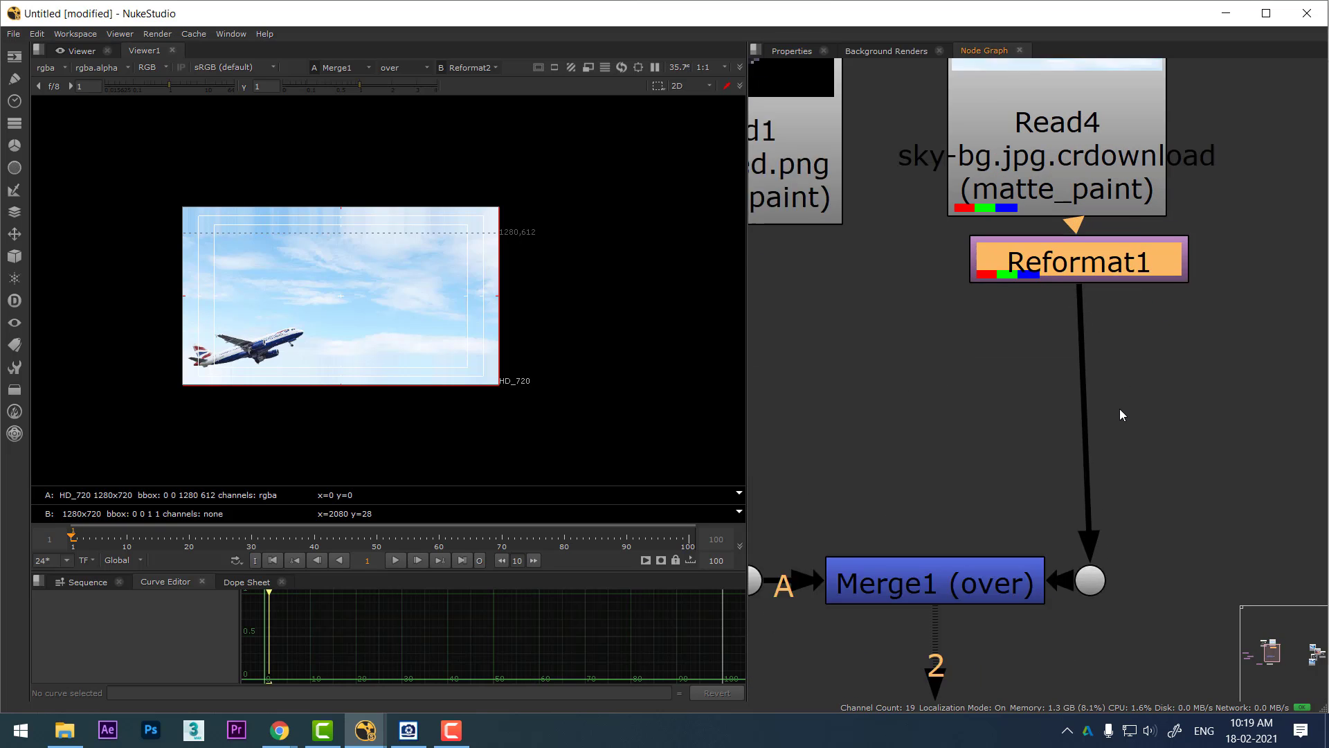
pyautogui.click(1151, 330)
pyautogui.click(1096, 219)
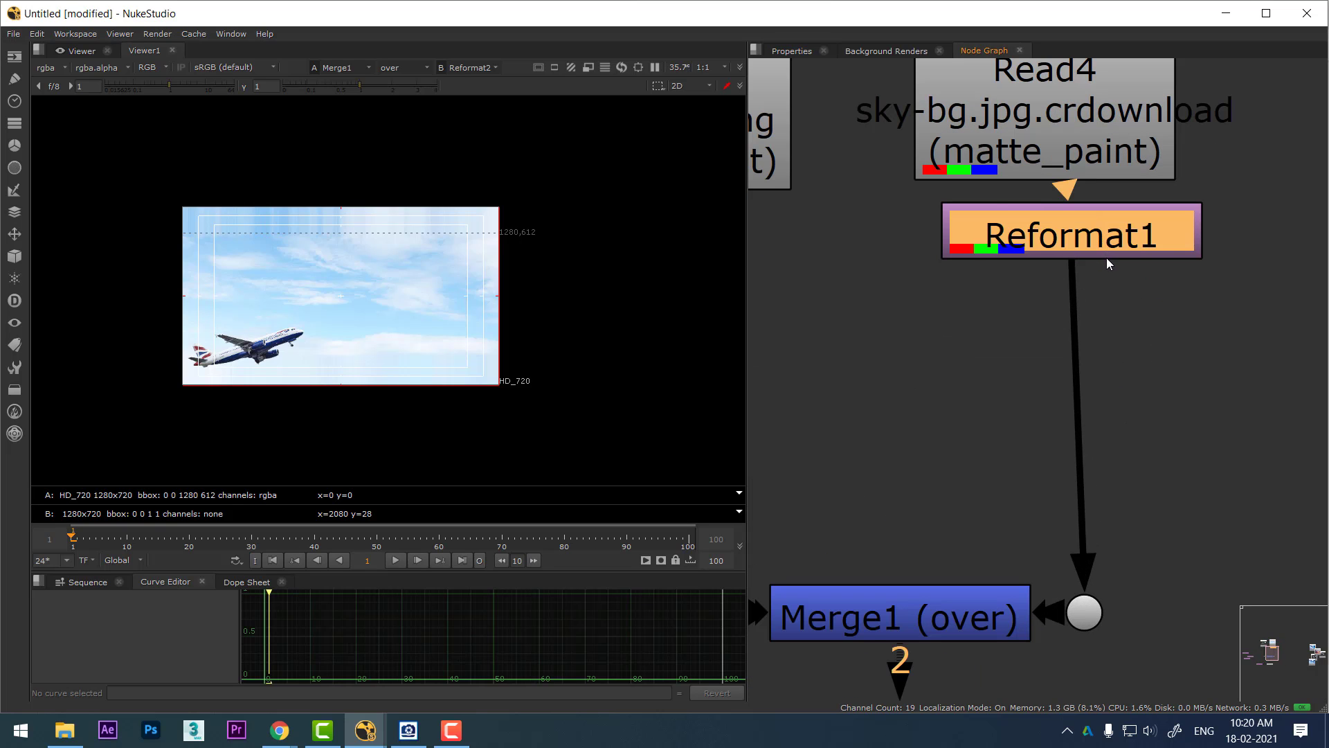
pyautogui.press('d')
pyautogui.press('d')
pyautogui.press('d')
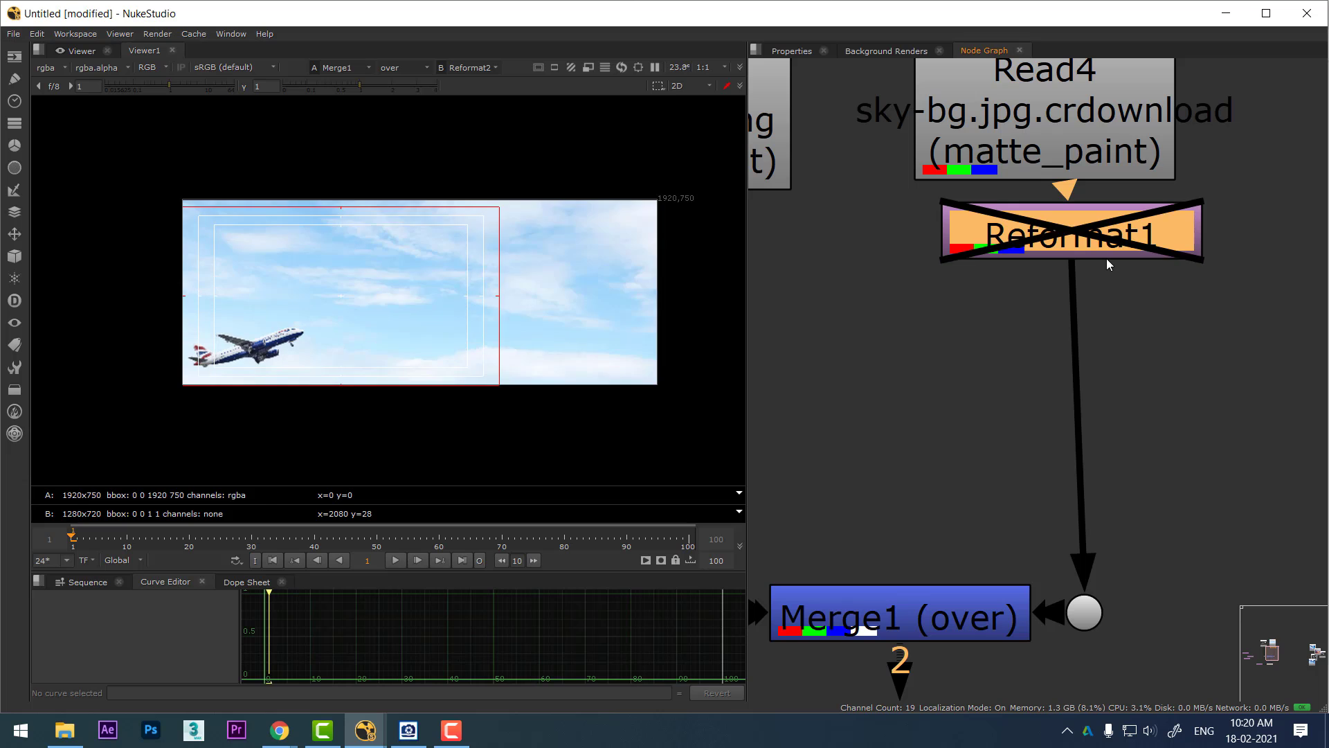
pyautogui.press('d')
pyautogui.press('d')
pyautogui.press('d')
pyautogui.press('d')
pyautogui.press('d')
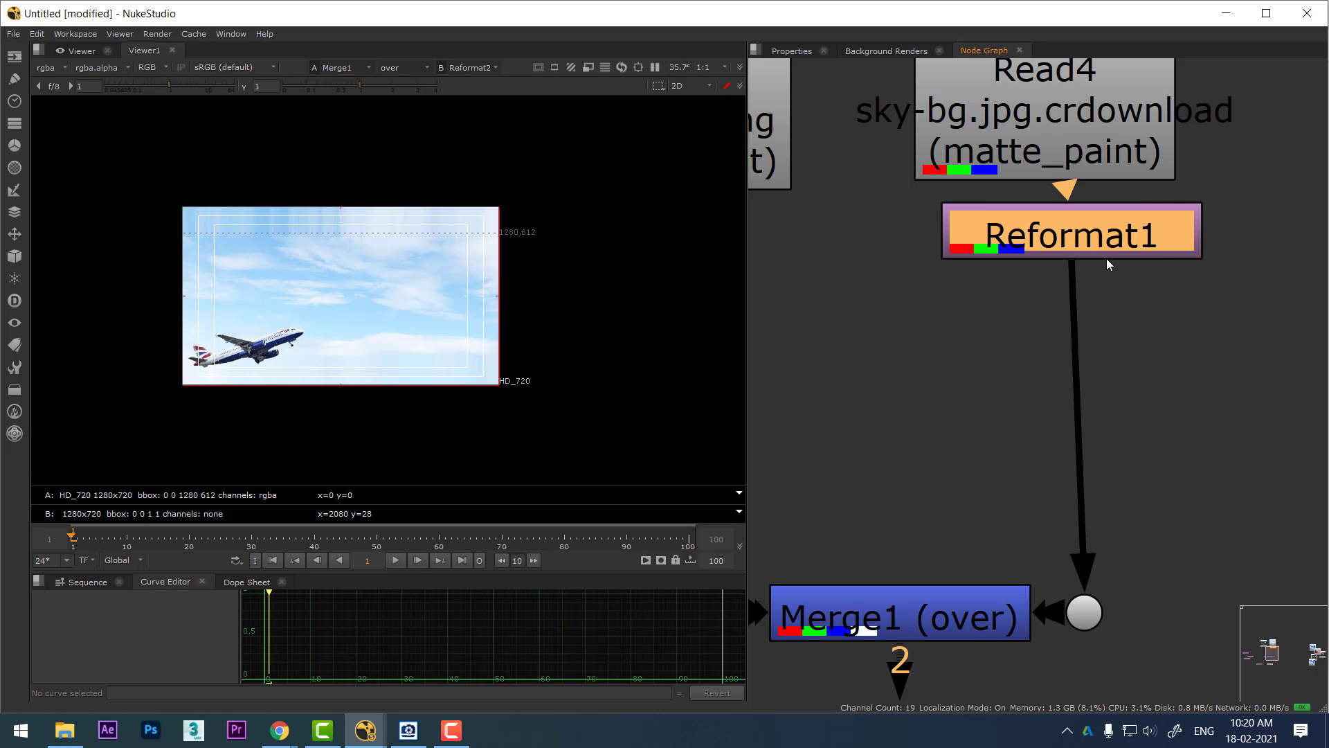
pyautogui.press('d')
pyautogui.press('d')
pyautogui.scroll(3, 451, 326)
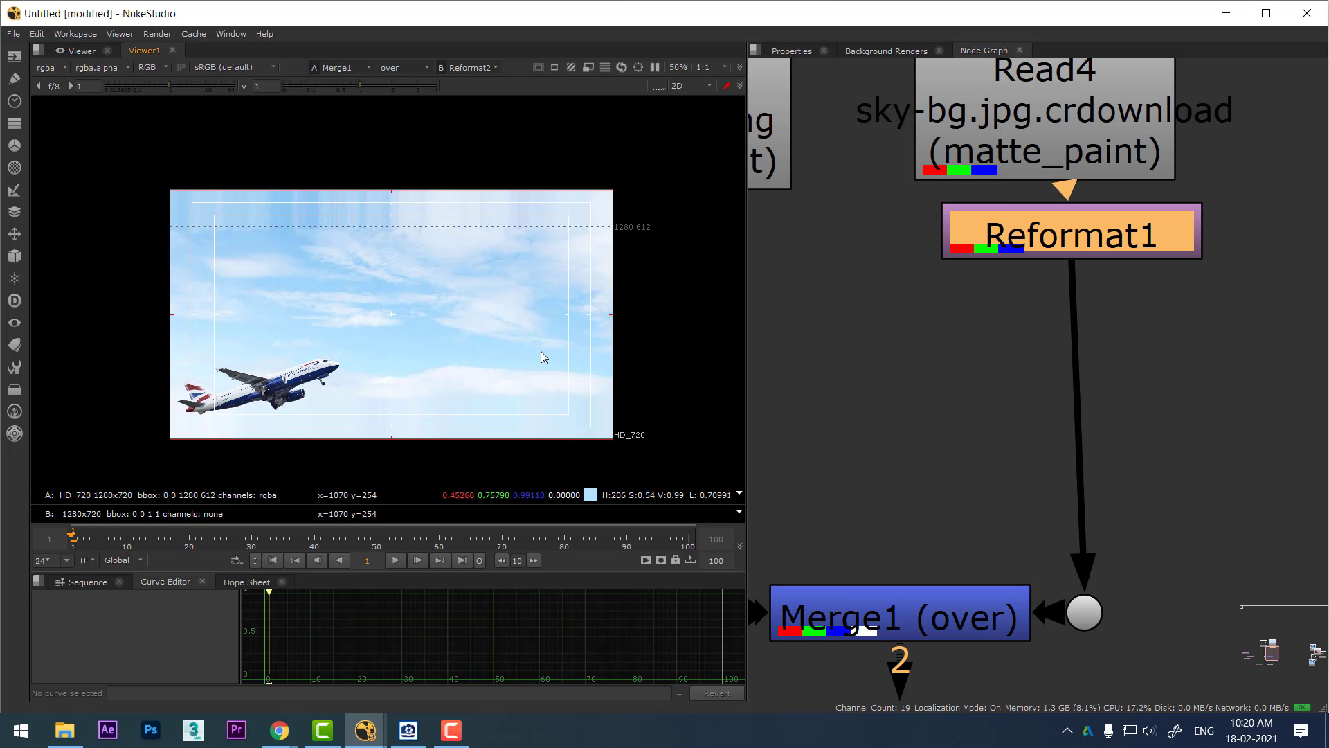
pyautogui.moveTo(541, 351); pyautogui.dragTo(530, 335, button='middle')
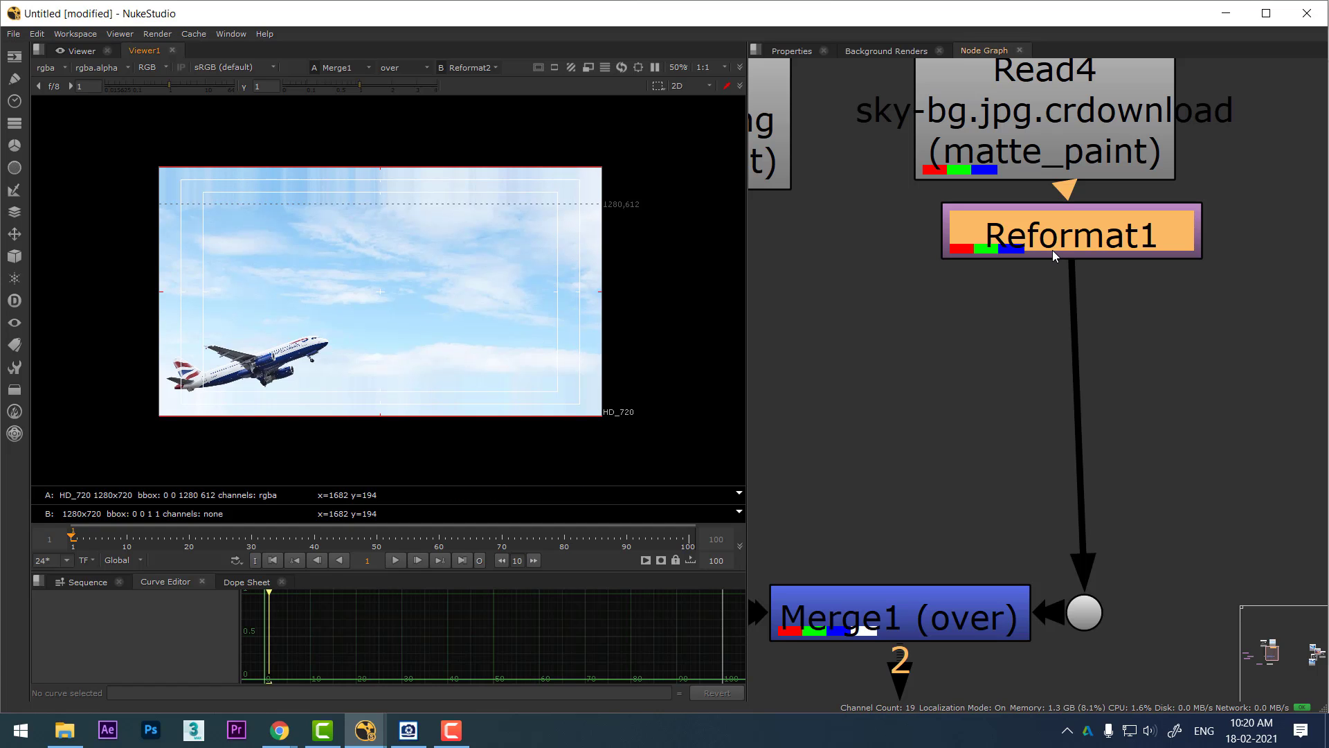
pyautogui.press('d')
pyautogui.press('d')
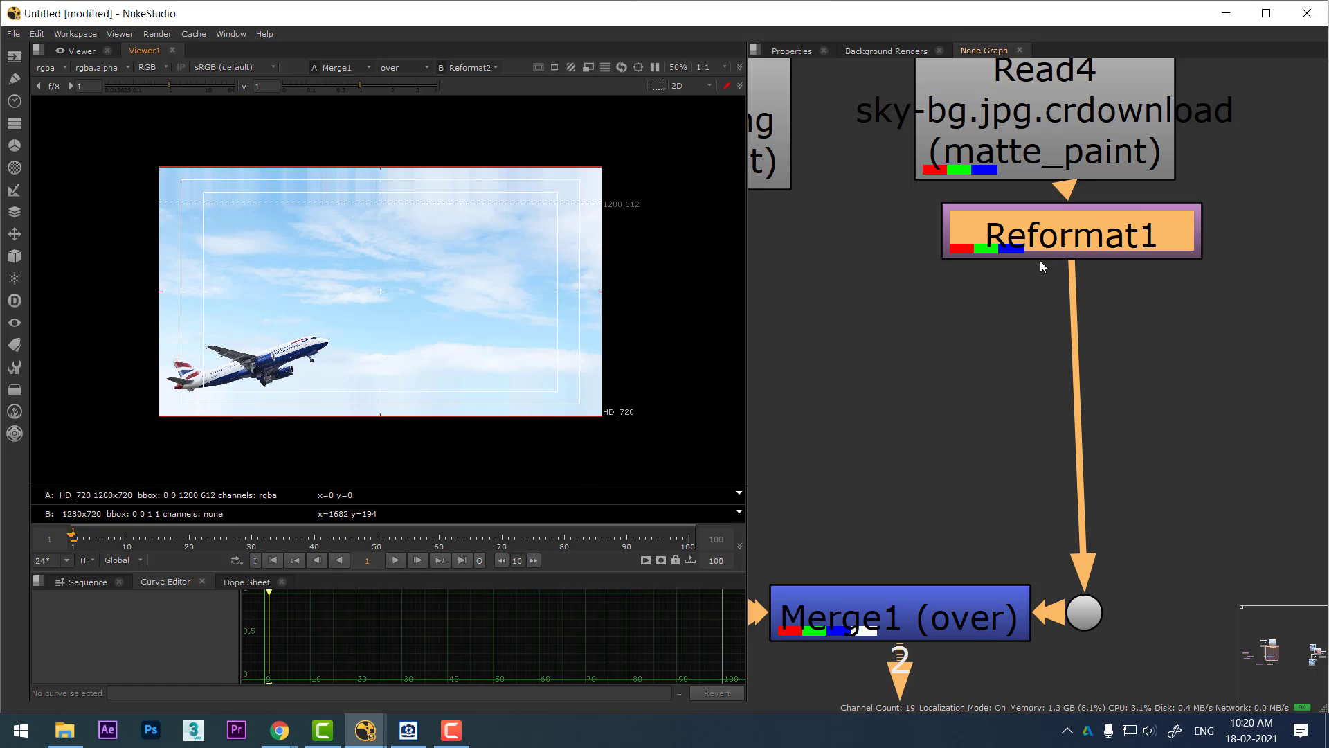
pyautogui.click(999, 371)
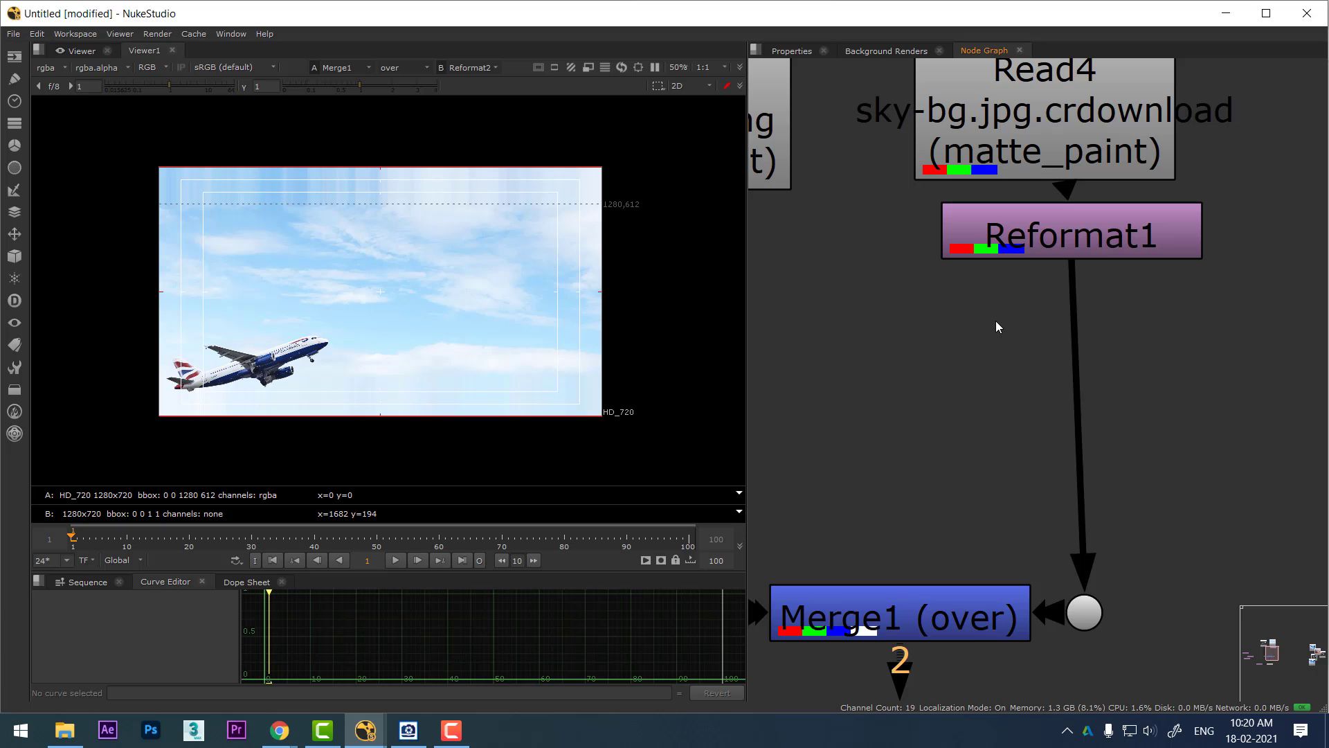
# Reopen Reformat1's properties and compare the sky background with black outside on and off.
pyautogui.click(1012, 241)
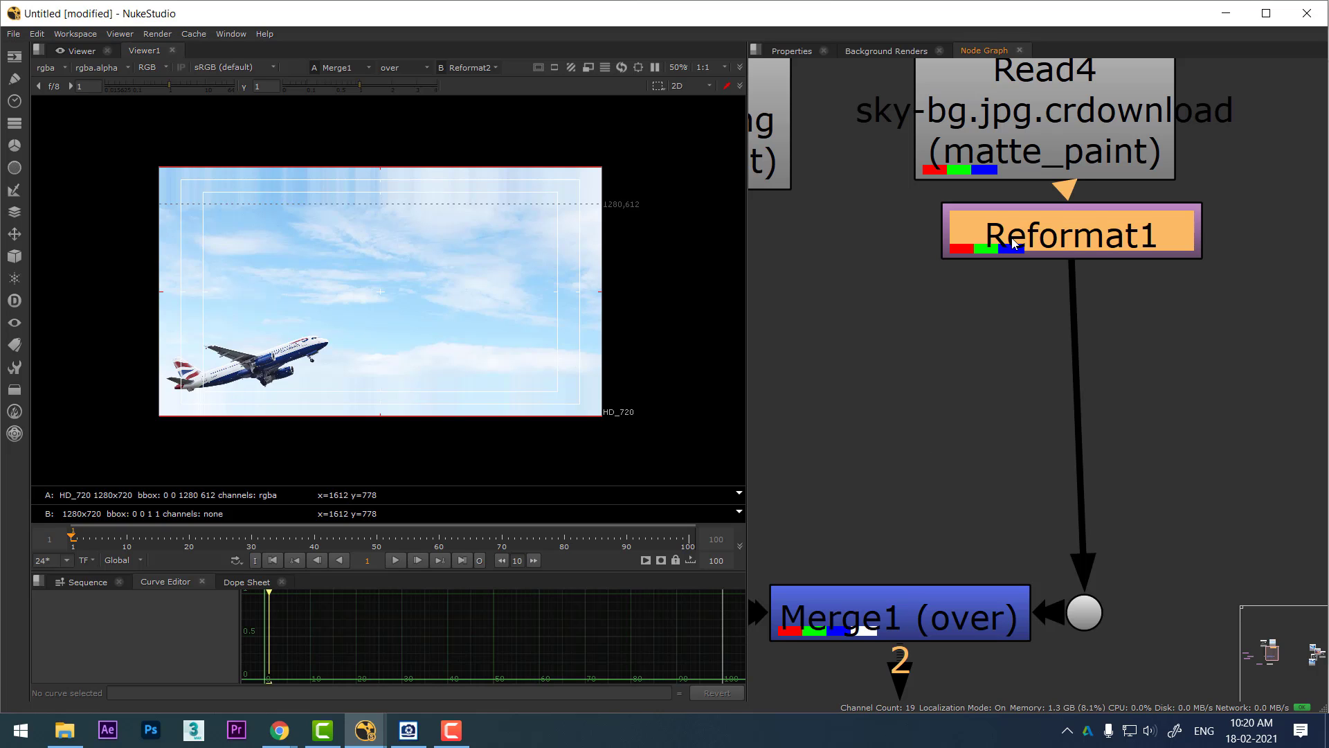
pyautogui.doubleClick(1012, 241)
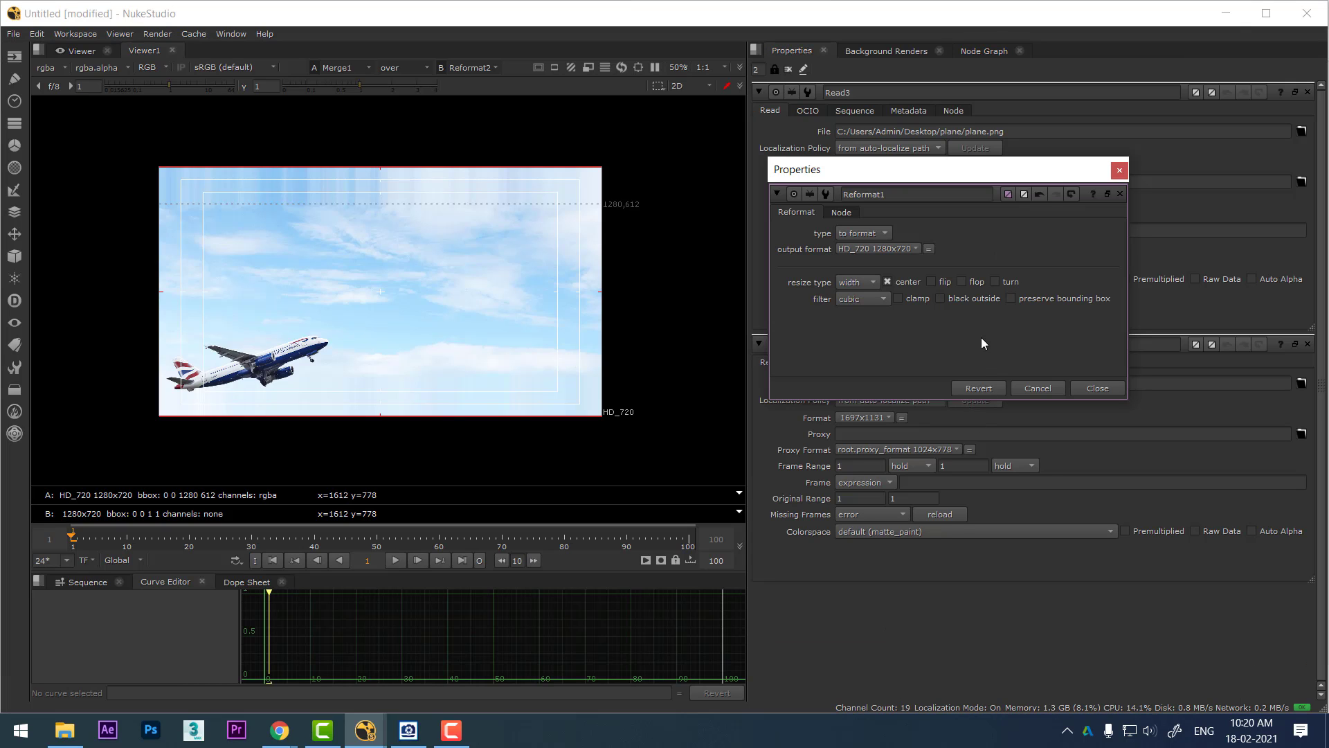
pyautogui.click(966, 300)
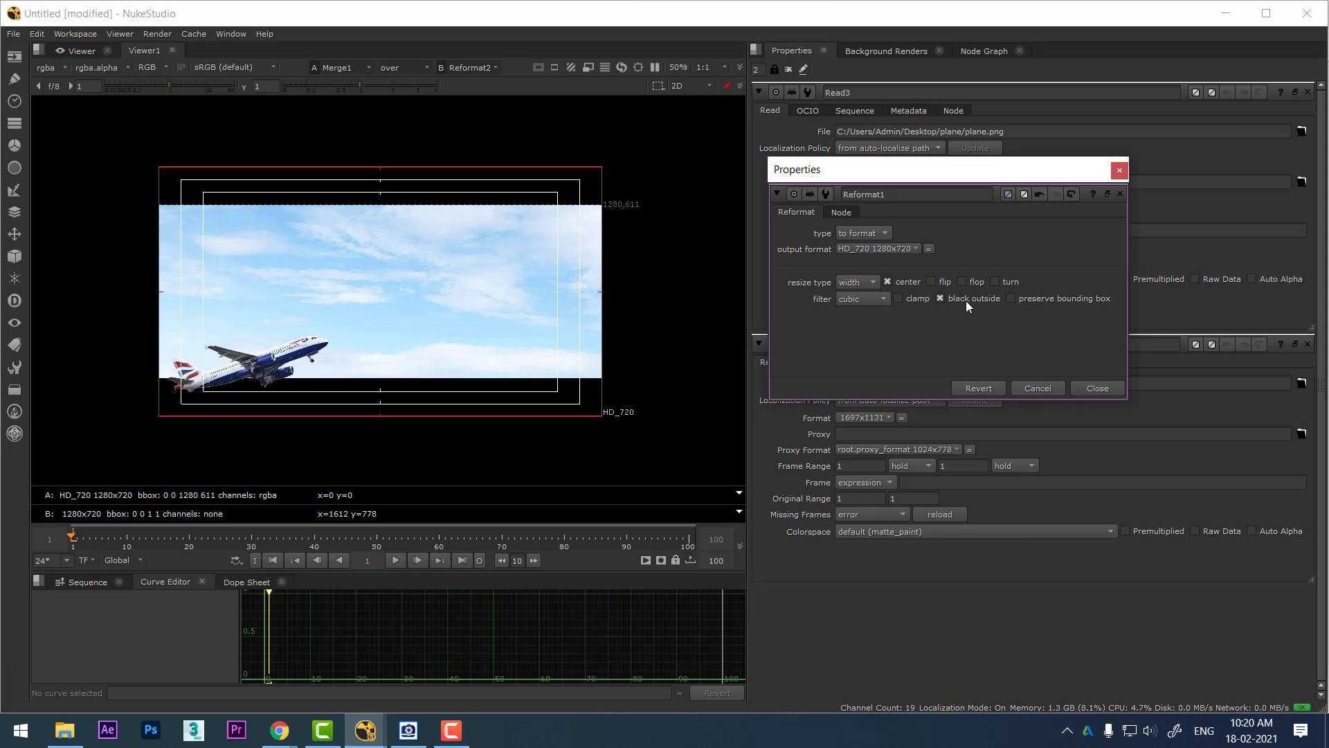
pyautogui.click(962, 301)
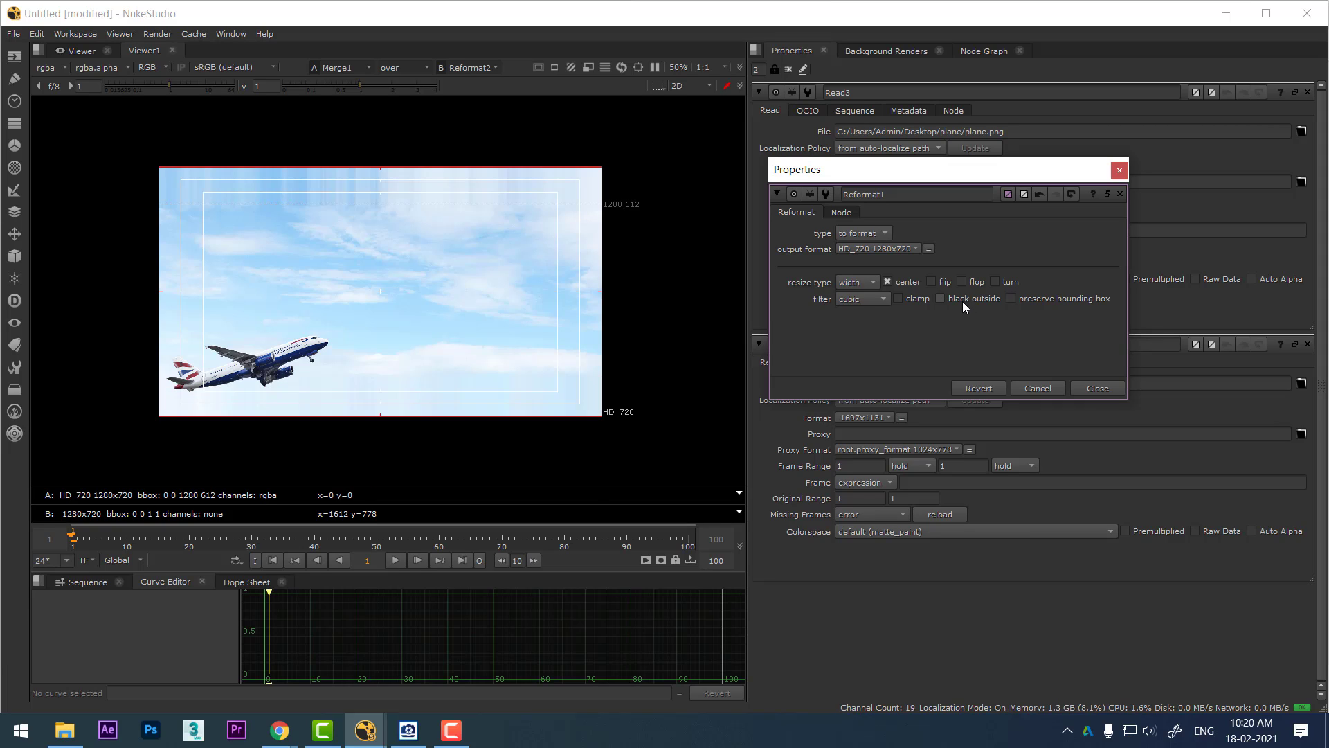
pyautogui.click(962, 301)
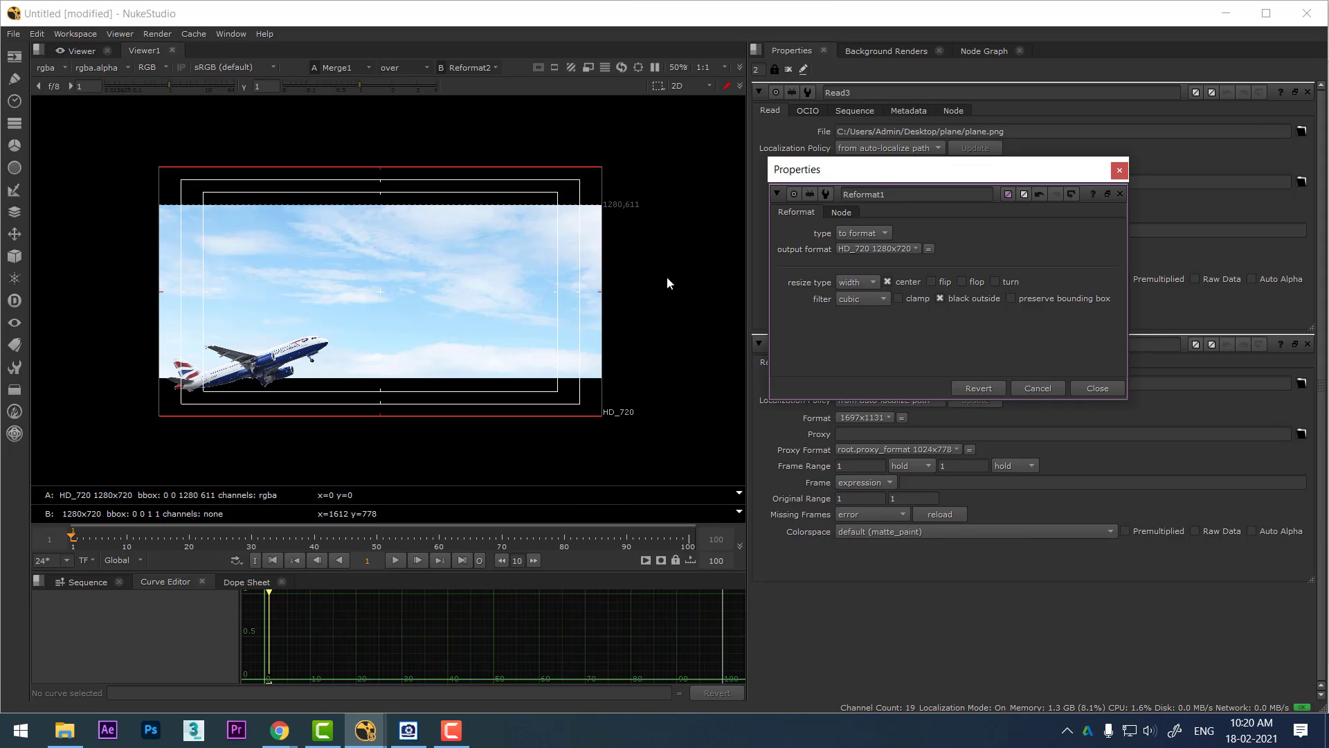
pyautogui.click(978, 306)
# Try the preserve bounding box and clamp options on Reformat1.
pyautogui.click(1032, 298)
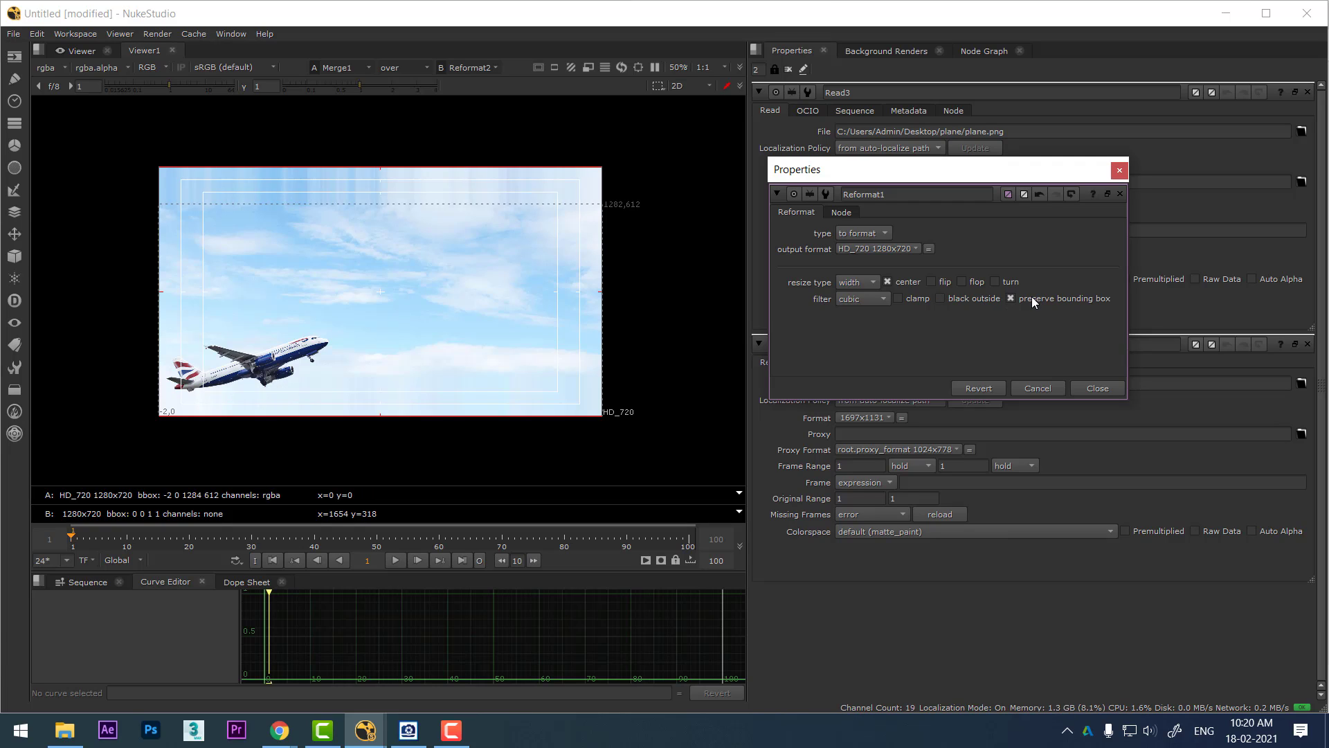
pyautogui.click(1012, 299)
pyautogui.click(900, 299)
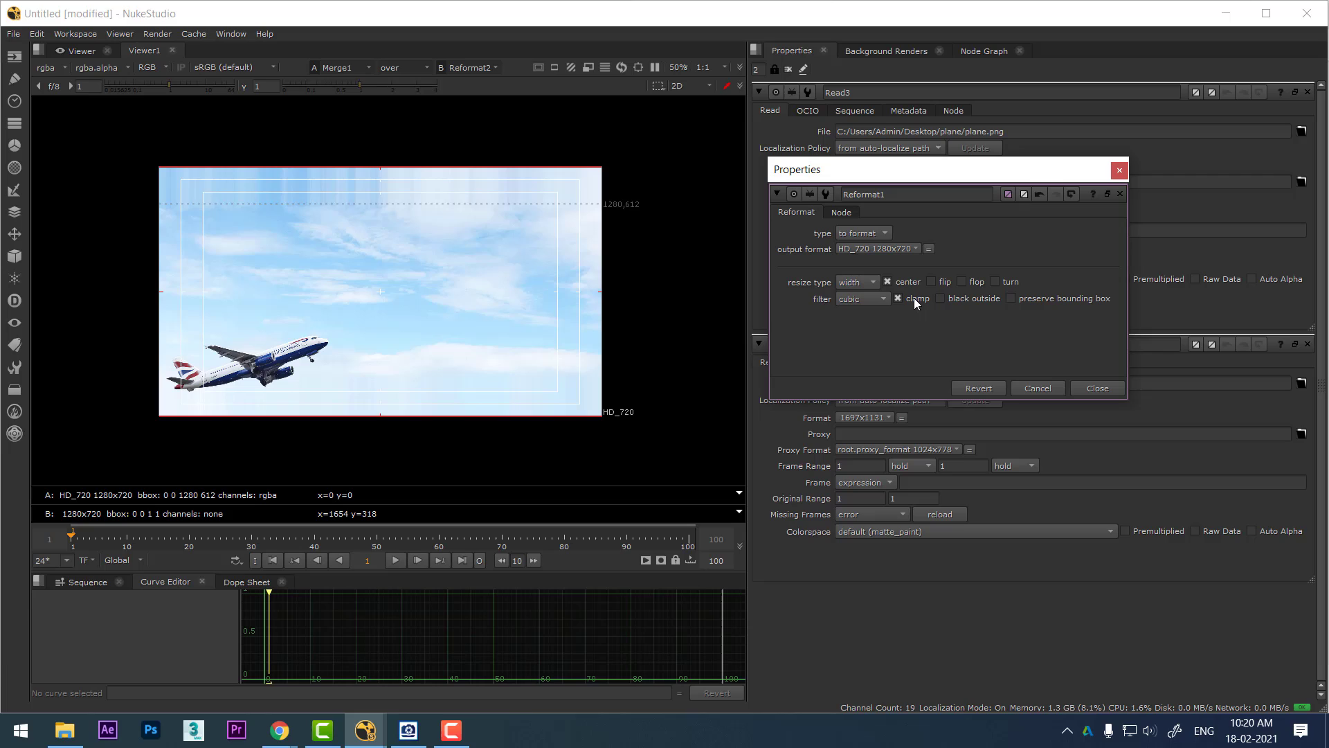
# Turn clamp off and black outside on for Reformat1, close its properties and show the node graph.
pyautogui.click(955, 299)
pyautogui.click(957, 299)
pyautogui.click(956, 299)
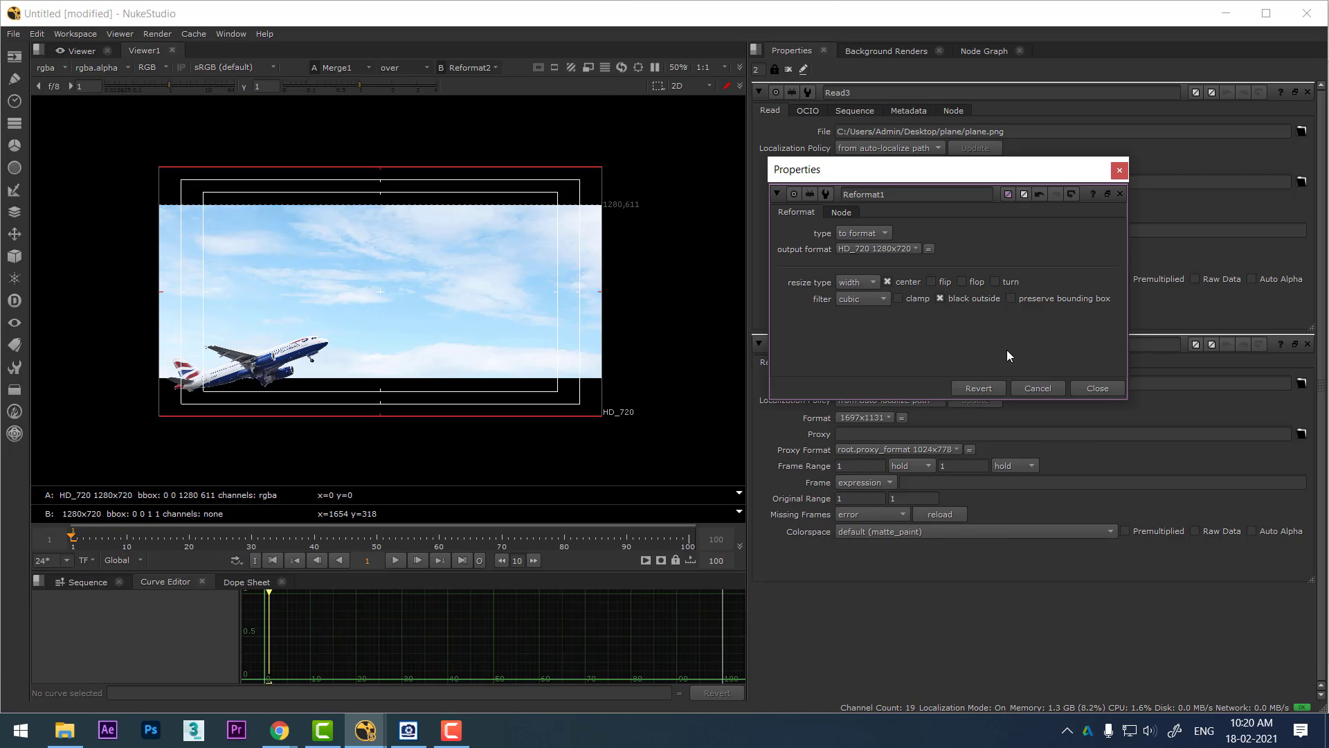
pyautogui.click(1097, 388)
pyautogui.click(983, 52)
# Add a Transform node to the Read1 airplane image.
pyautogui.click(960, 327)
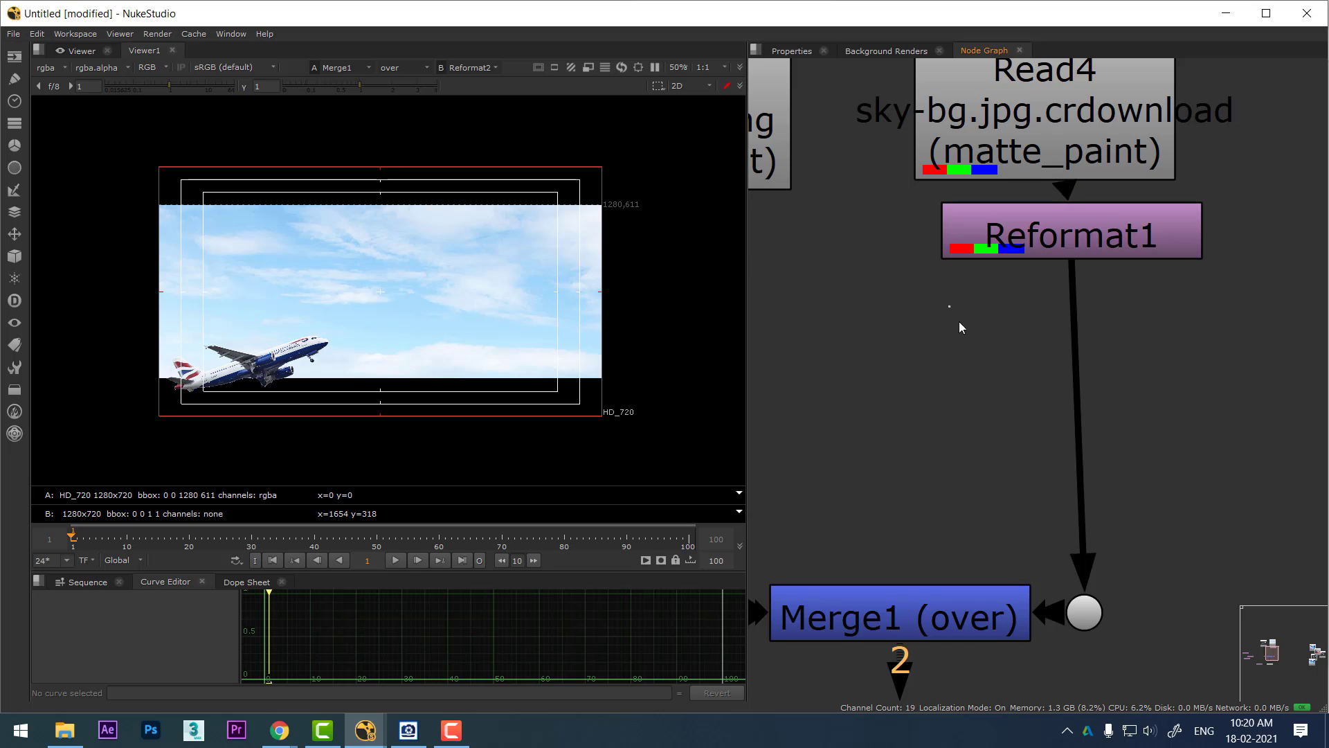
pyautogui.scroll(-2, 966, 400)
pyautogui.moveTo(961, 366); pyautogui.dragTo(1046, 426, button='middle')
pyautogui.click(889, 270)
pyautogui.moveTo(939, 419); pyautogui.dragTo(1001, 417, button='middle')
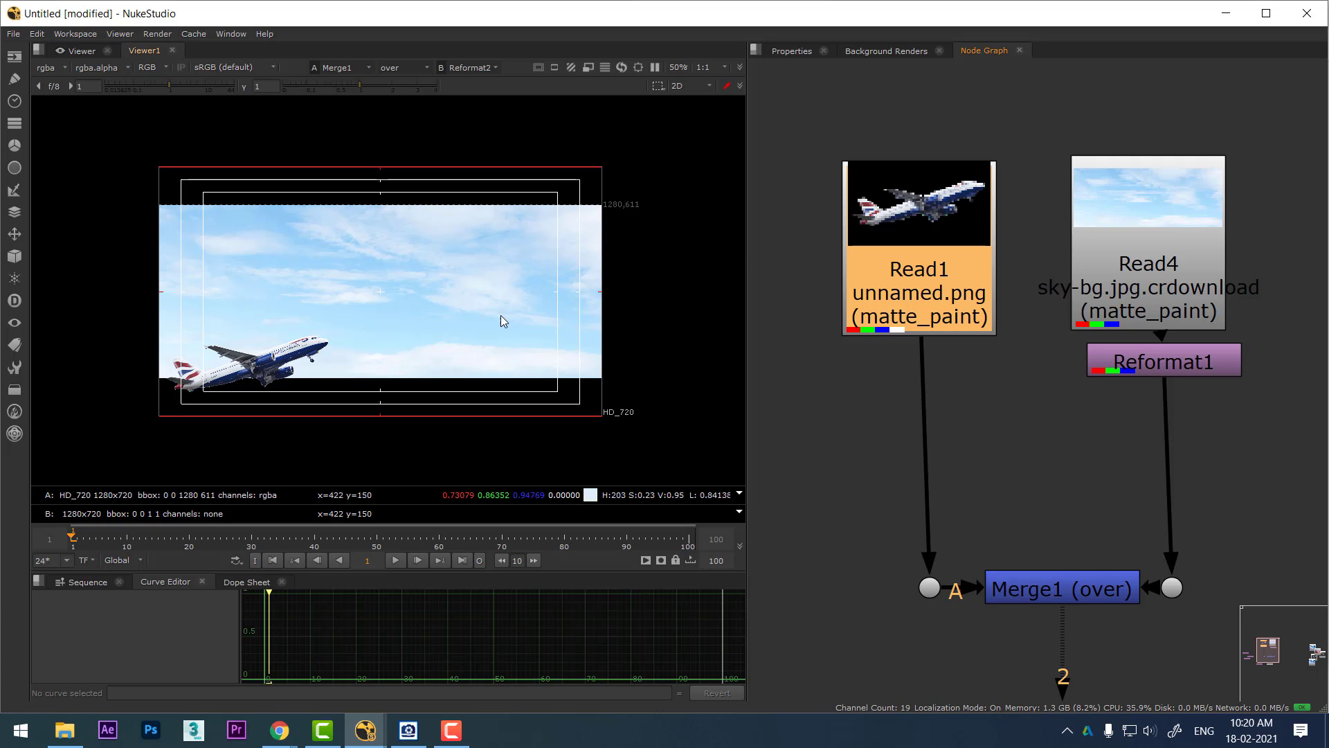
pyautogui.rightClick(927, 238)
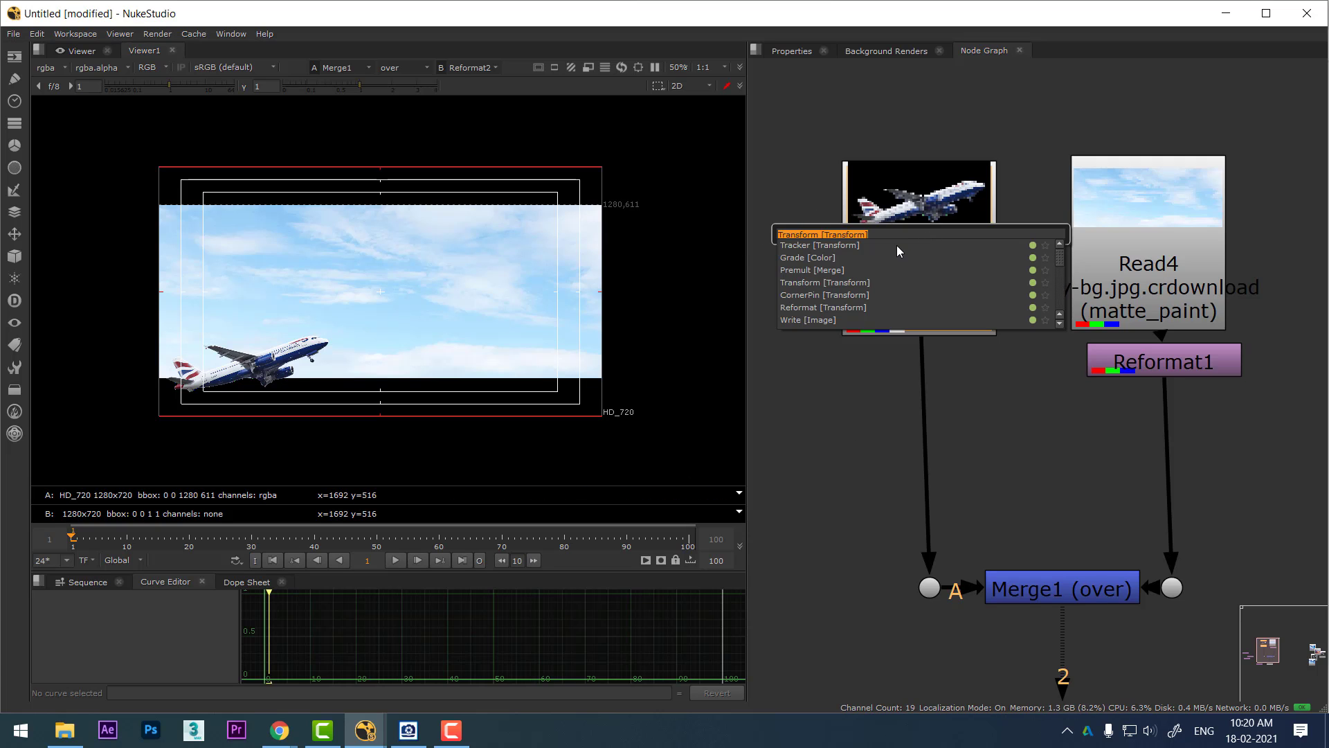
pyautogui.click(895, 245)
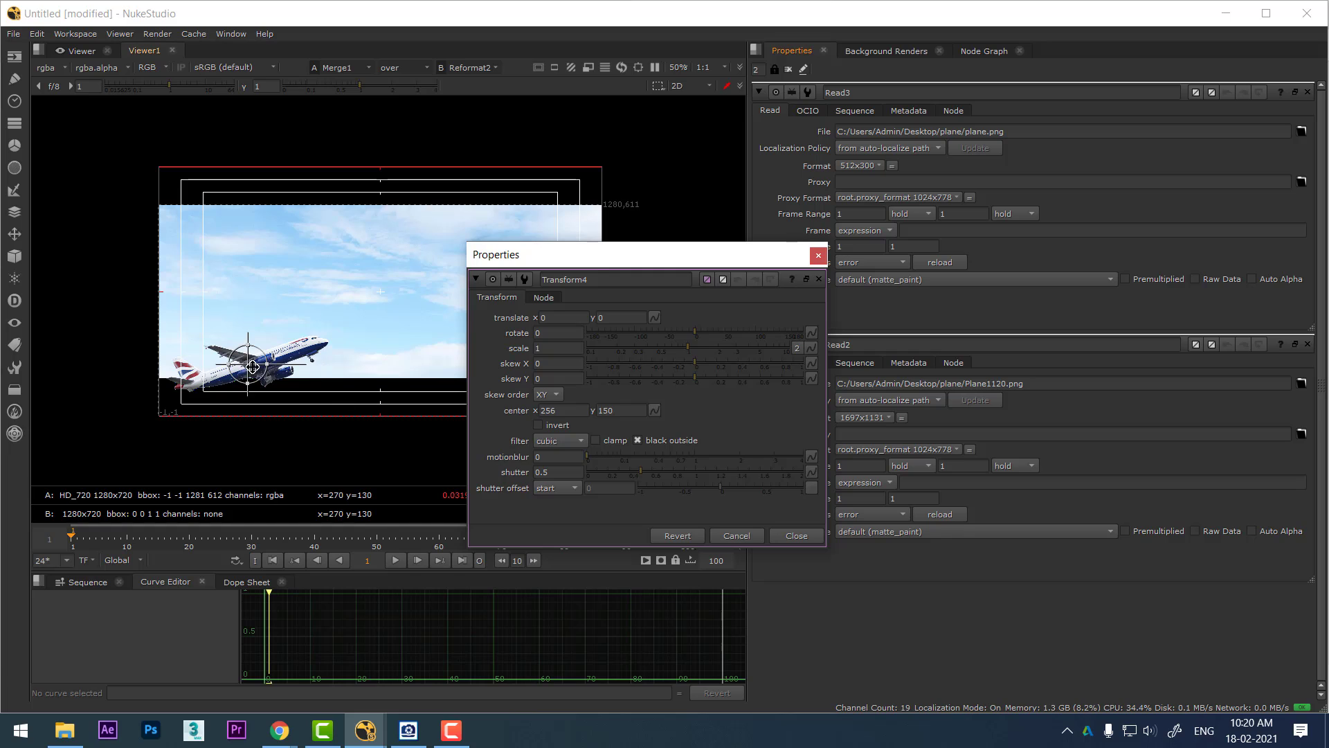
# Move the airplane toward the middle of the sky with a translate of about x 248, y 222, and return to the node graph.
pyautogui.moveTo(580, 262); pyautogui.dragTo(656, 326)
pyautogui.moveTo(248, 363); pyautogui.dragTo(334, 286)
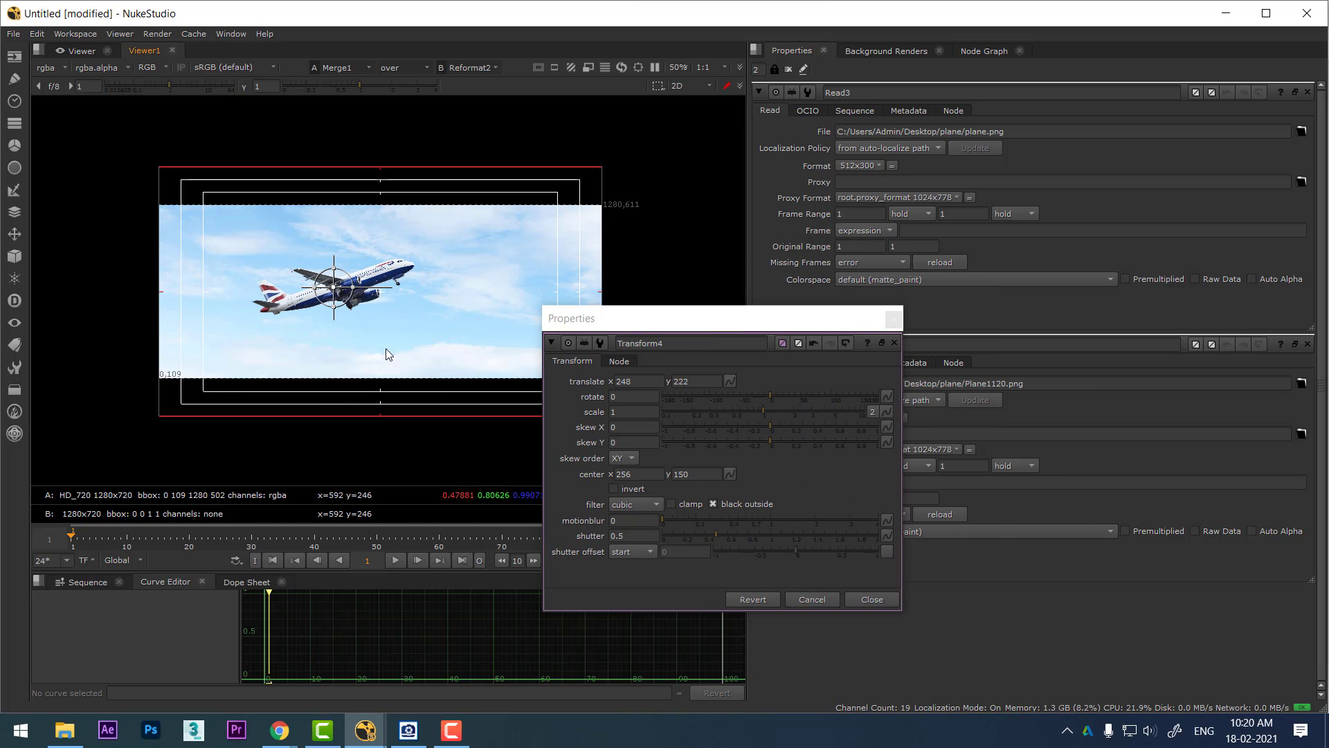
pyautogui.click(873, 599)
pyautogui.click(986, 53)
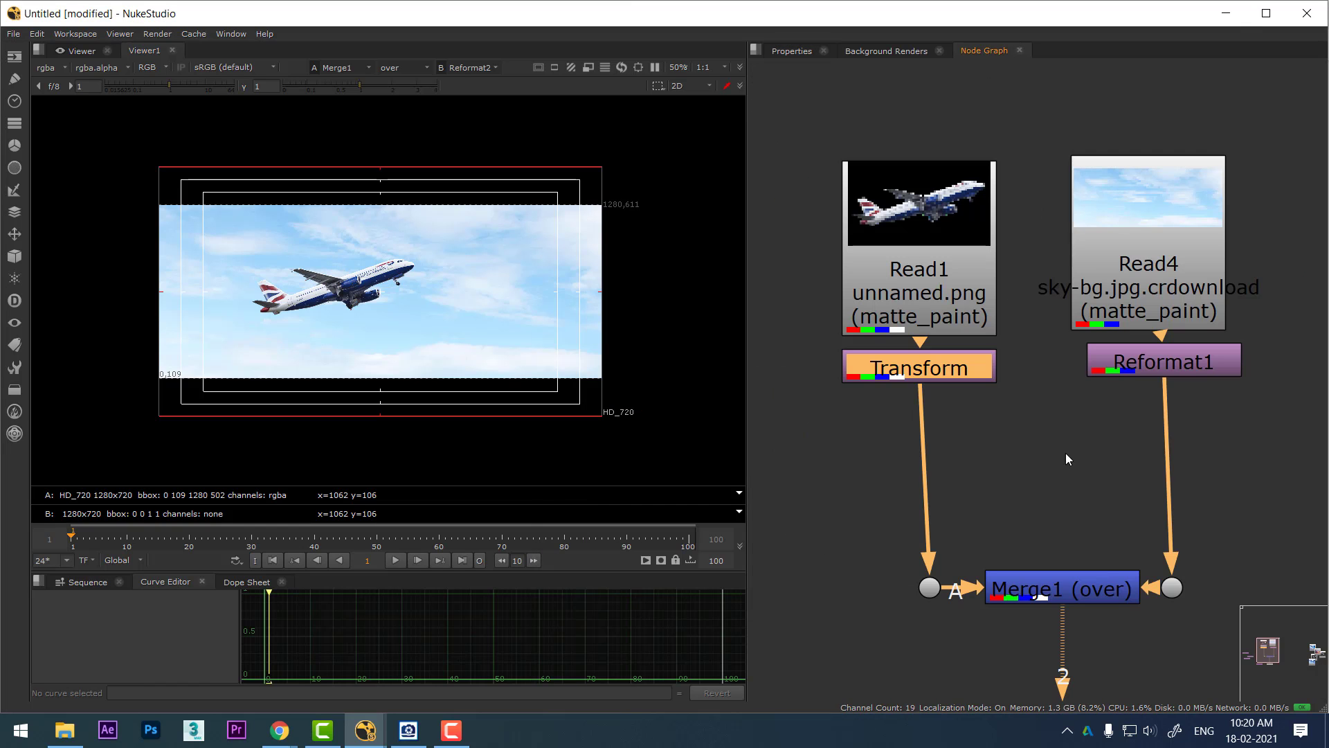